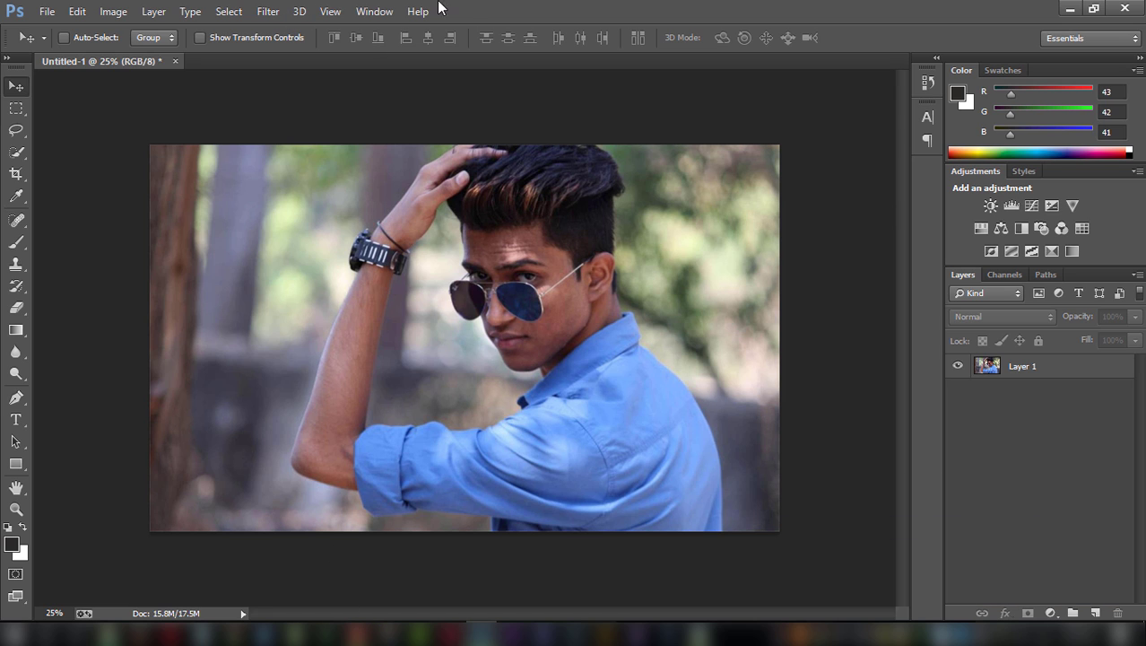
- Duplicate the portrait's Layer 1 into Layer 1 copy above the original
left_click_drag(1039, 375, 1092, 611)
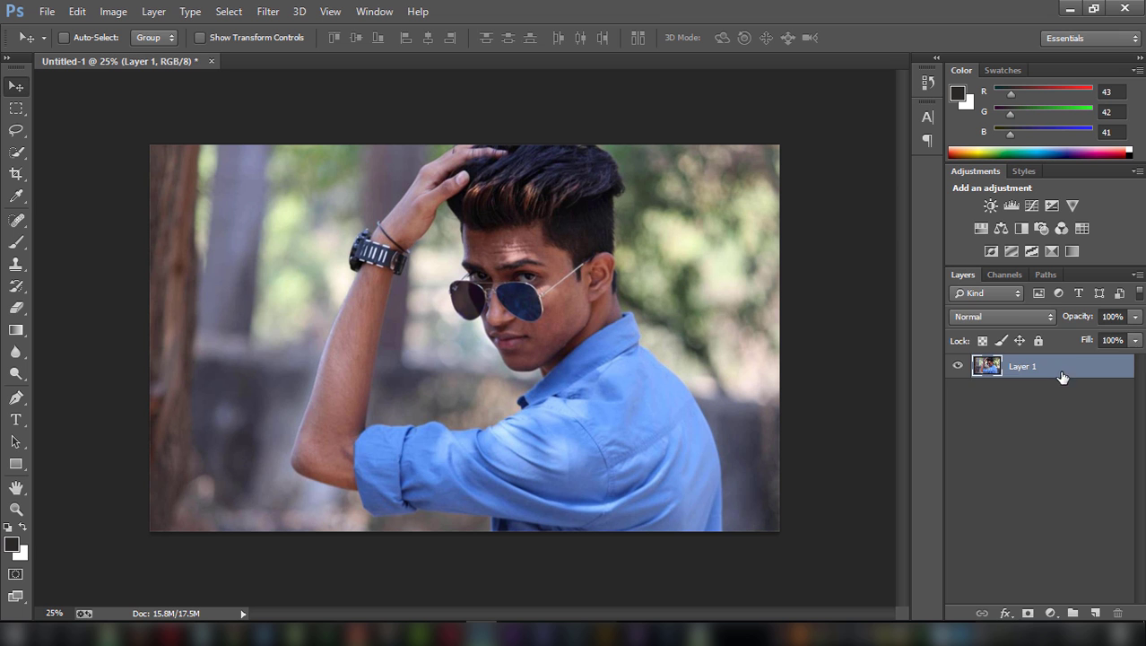
- In Camera Raw on the copy, lift the blacks and whites and strongly boost vibrance
left_click(267, 11)
left_click(431, 109)
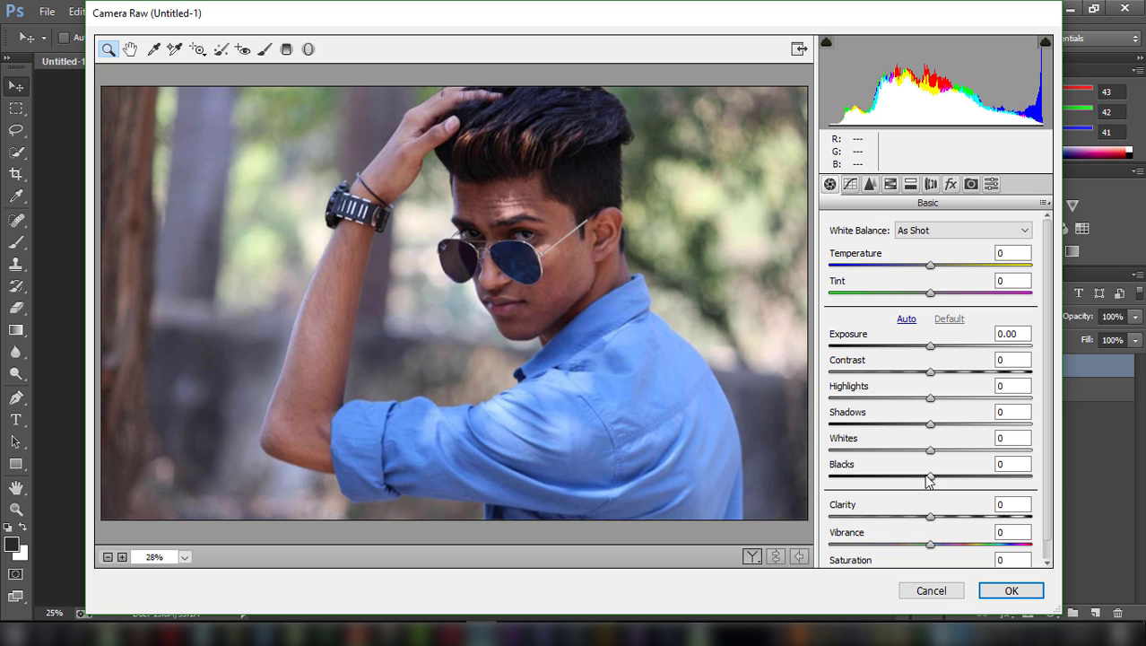
mouse_move(928, 479)
left_mouse_down()
mouse_move(895, 471)
mouse_move(941, 469)
mouse_move(956, 448)
left_mouse_up()
scroll(953, 458, "down", 1)
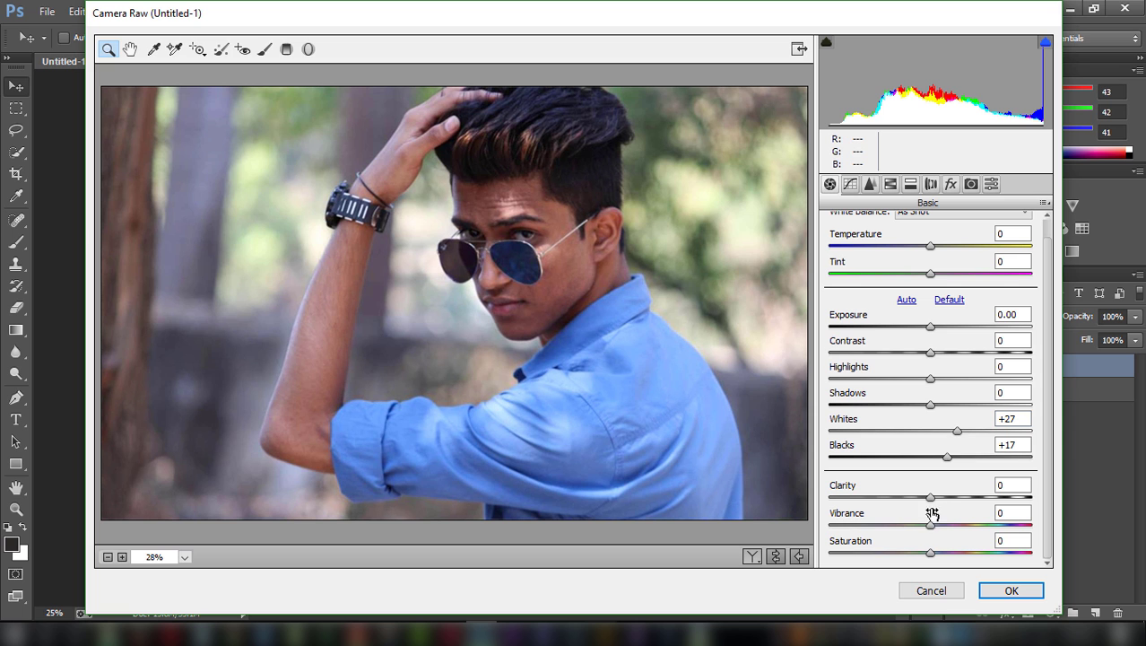
left_click_drag(930, 524, 1031, 523)
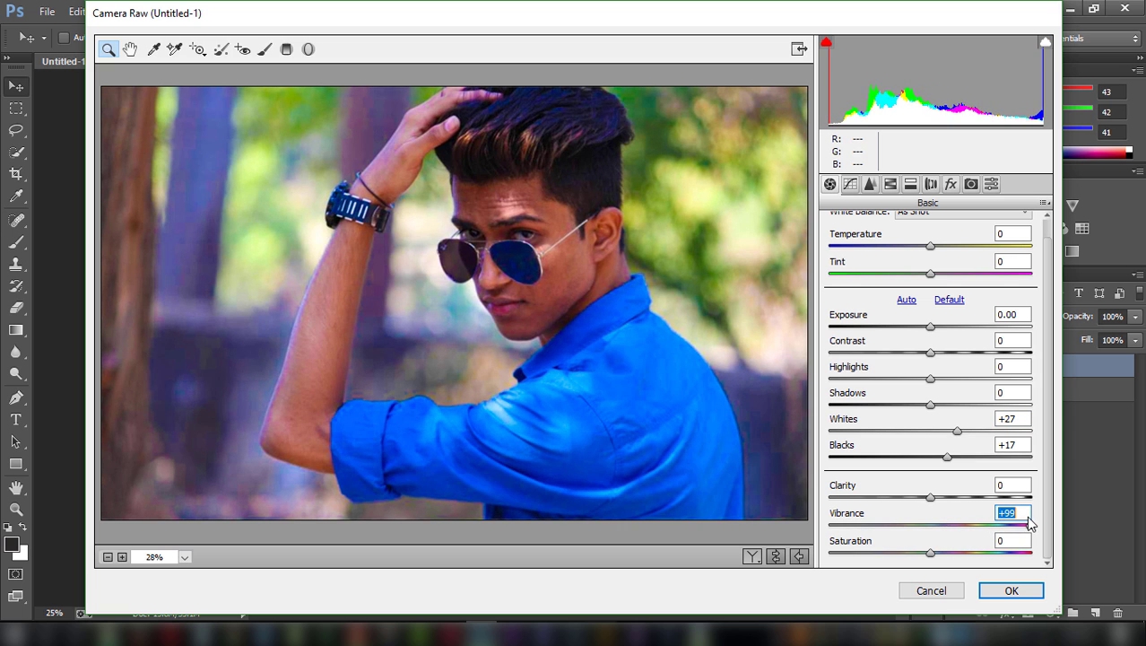
- Set HSL saturation to Greens +100 and Yellows -100
left_click(871, 183)
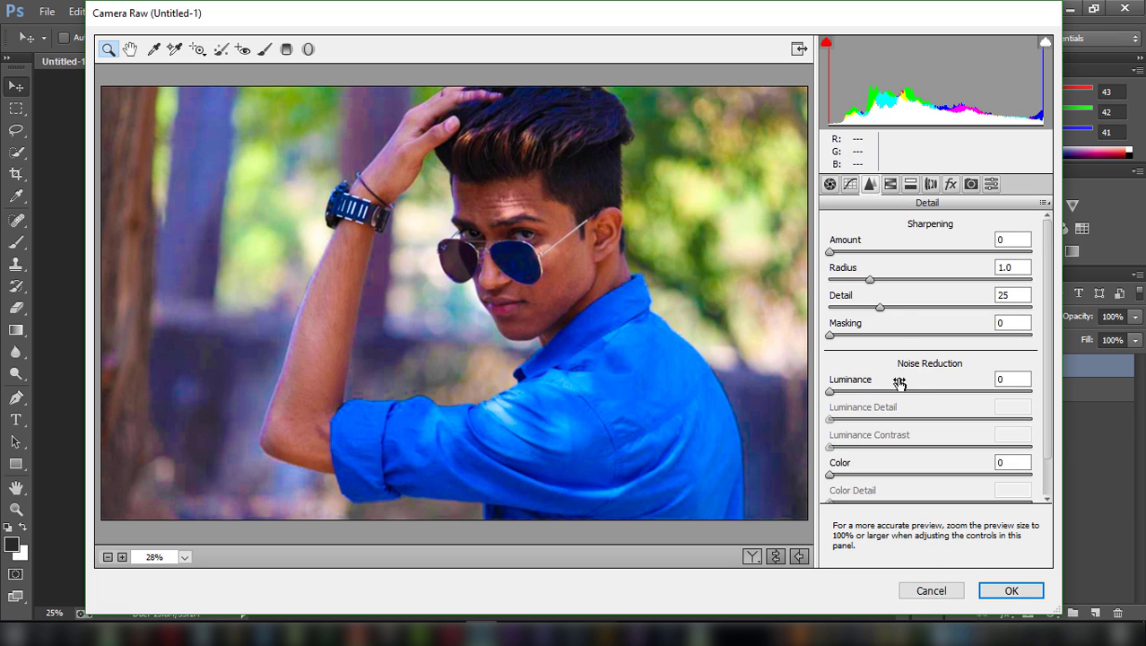
left_click(891, 186)
left_click(874, 248)
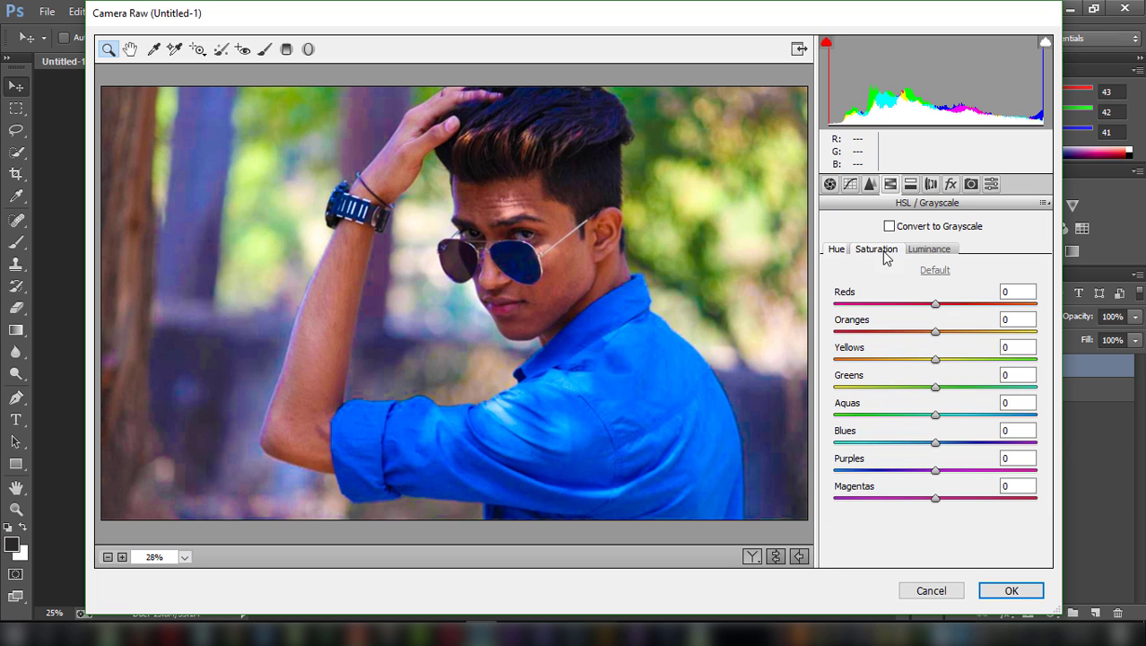
left_click_drag(939, 386, 1040, 377)
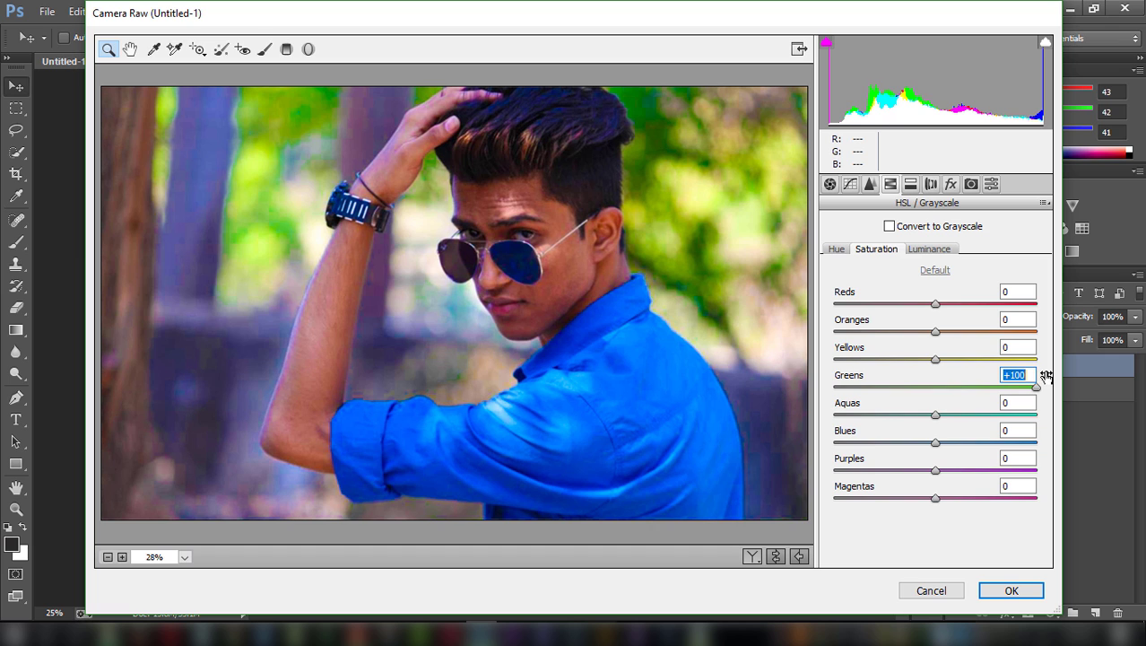
left_click_drag(936, 358, 822, 357)
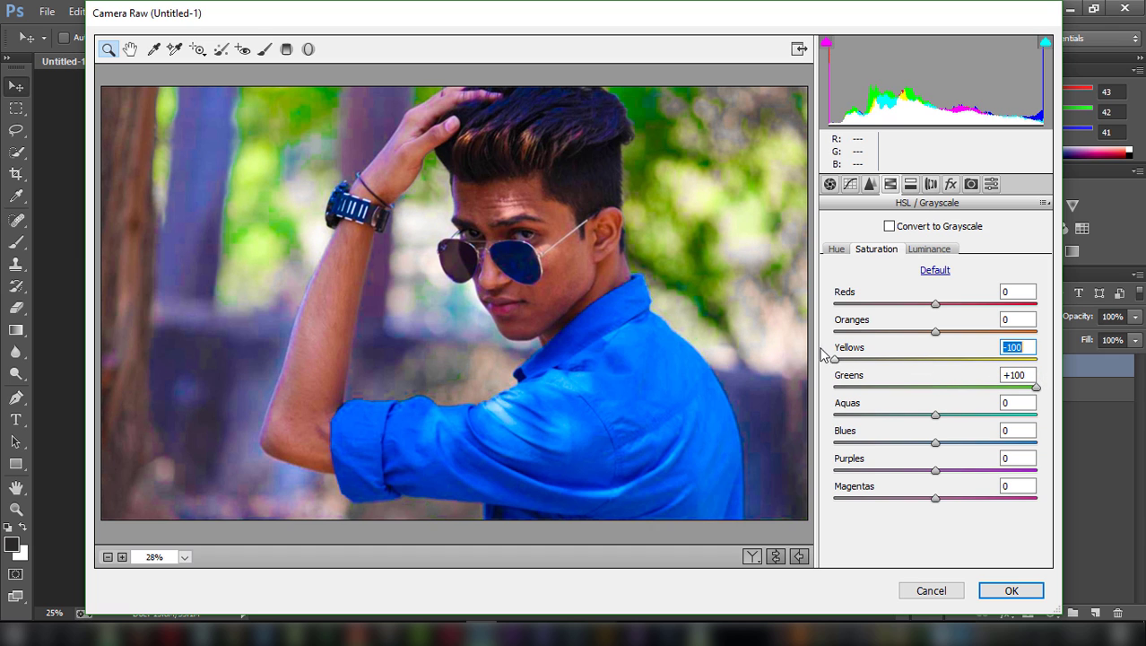
- Shift the greens' hue toward yellow and apply the Camera Raw grade
left_click(839, 251)
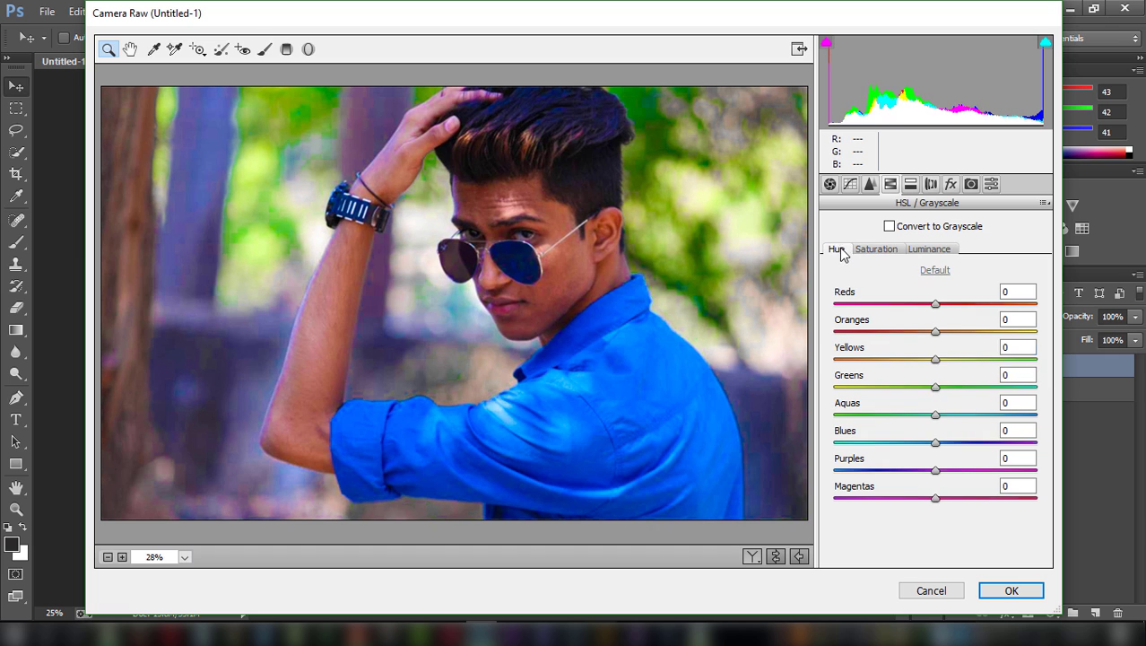
mouse_move(936, 385)
left_mouse_down()
mouse_move(975, 385)
mouse_move(929, 386)
mouse_move(1017, 356)
mouse_move(1065, 357)
mouse_move(924, 357)
mouse_move(1049, 355)
left_mouse_up()
mouse_move(947, 386)
left_mouse_down()
mouse_move(904, 386)
mouse_move(960, 385)
mouse_move(941, 385)
left_mouse_up()
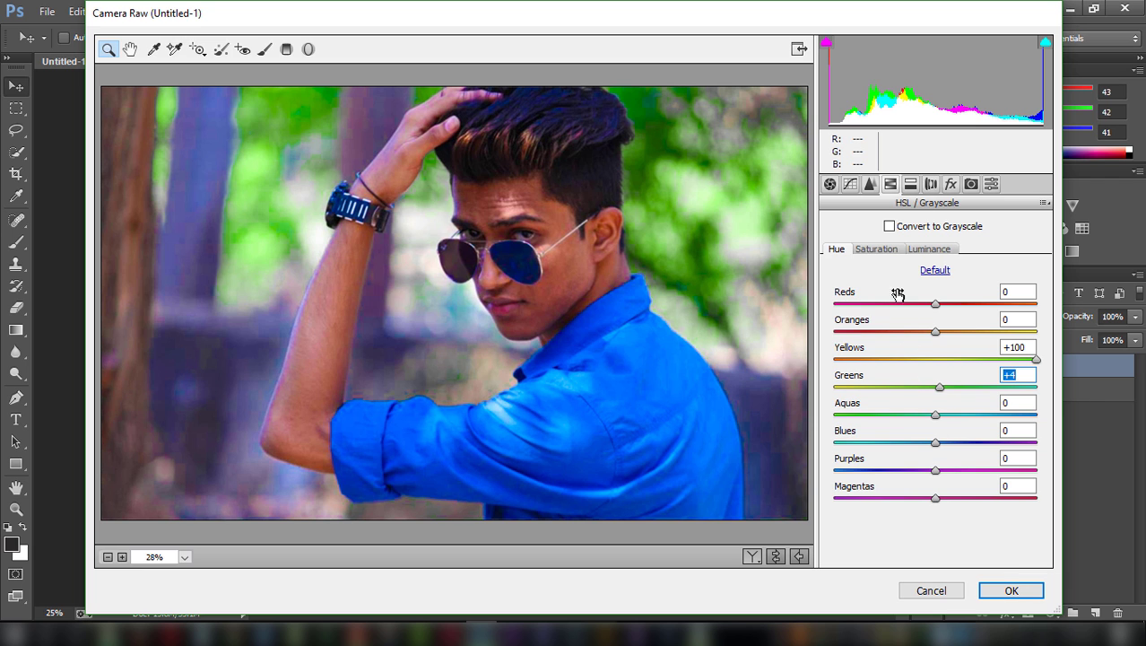
left_click(880, 252)
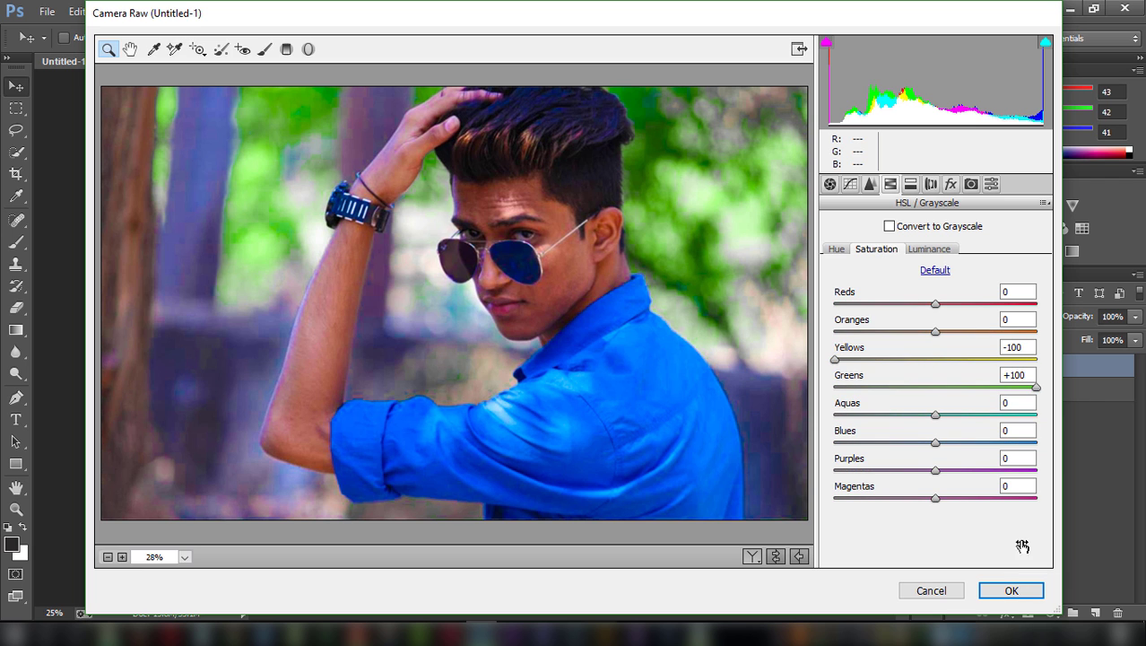
left_click(1011, 590)
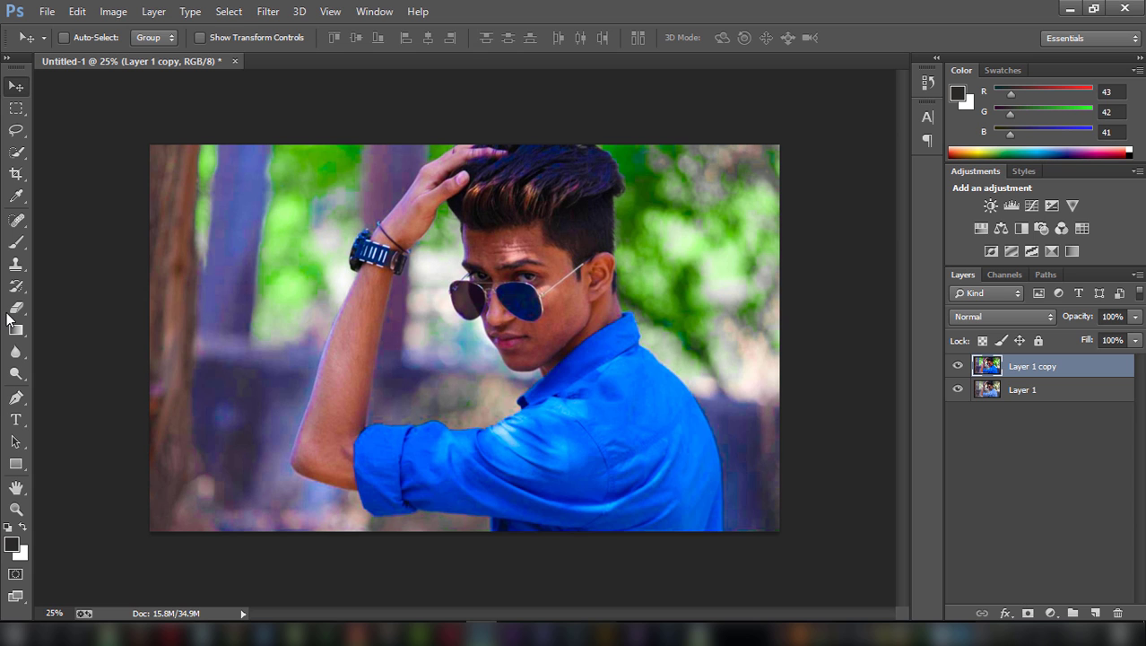
- Erase the grade from the face, sunglasses, hand, forearm, elbow and chin on Layer 1 copy
left_click(16, 308)
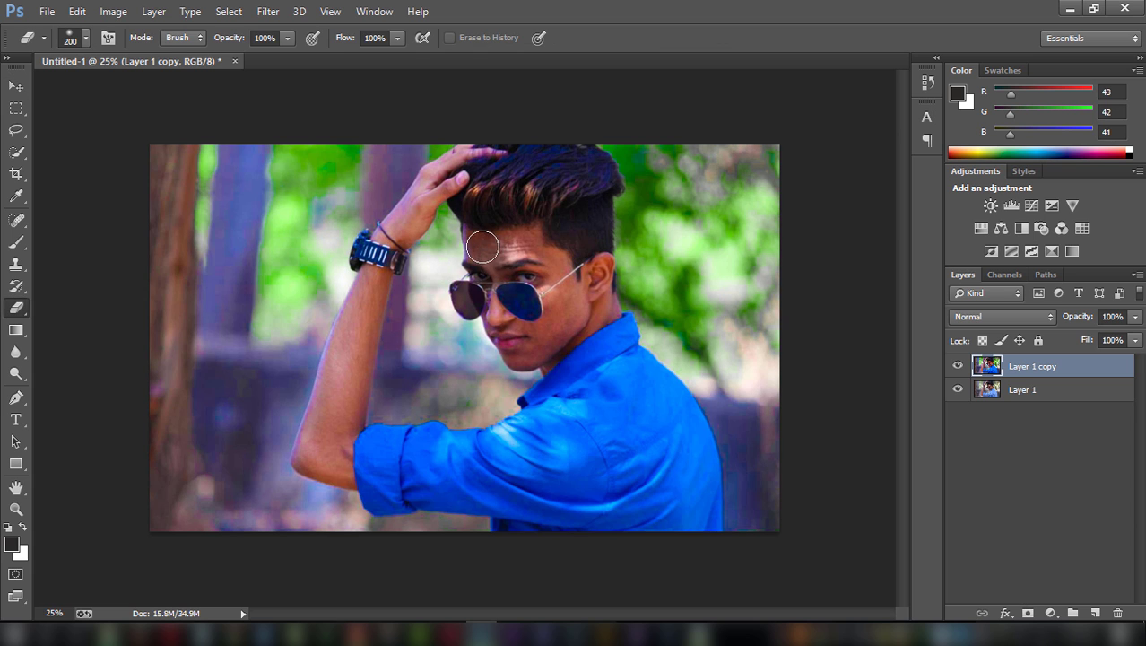
left_click_drag(483, 247, 500, 151)
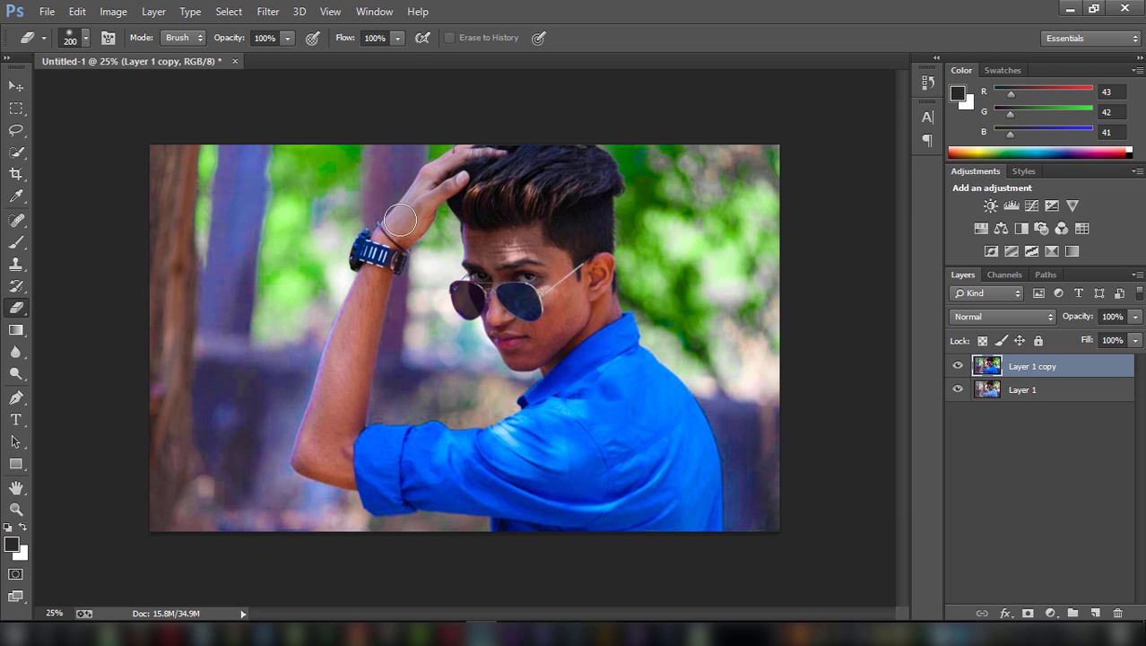
mouse_move(421, 209)
left_mouse_down()
mouse_move(349, 352)
mouse_move(329, 453)
mouse_move(325, 422)
left_mouse_up()
left_click_drag(341, 464, 336, 469)
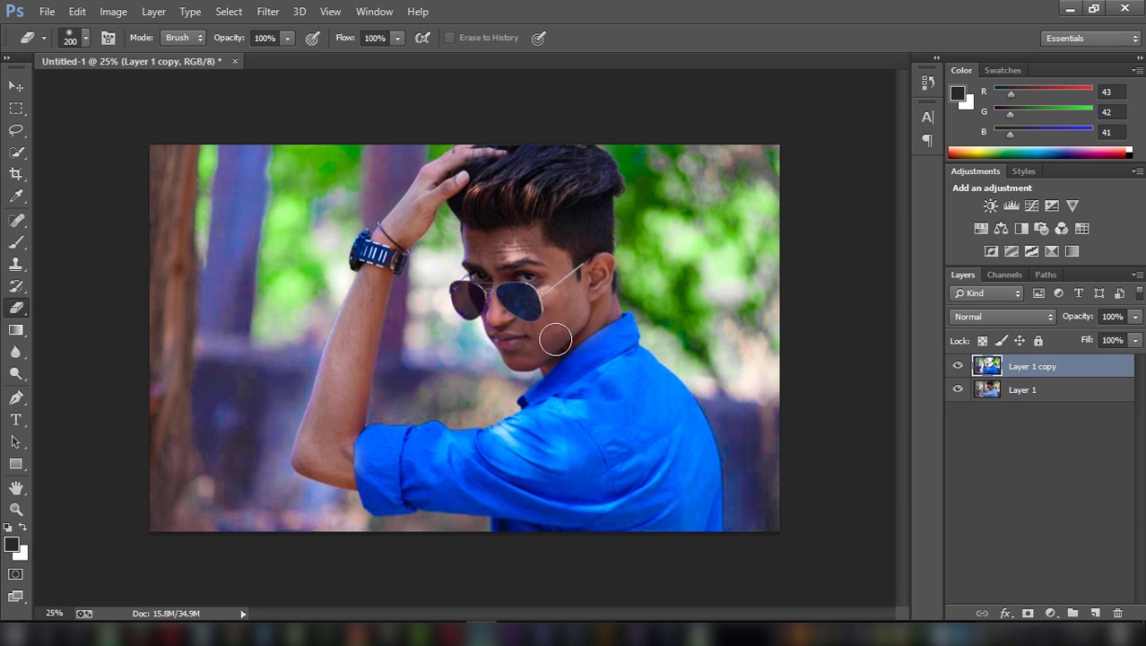
left_click_drag(513, 354, 401, 238)
- Compare the graded copy with the original, then flatten both into Background
left_click(949, 365)
right_click(1033, 365)
left_click(762, 517)
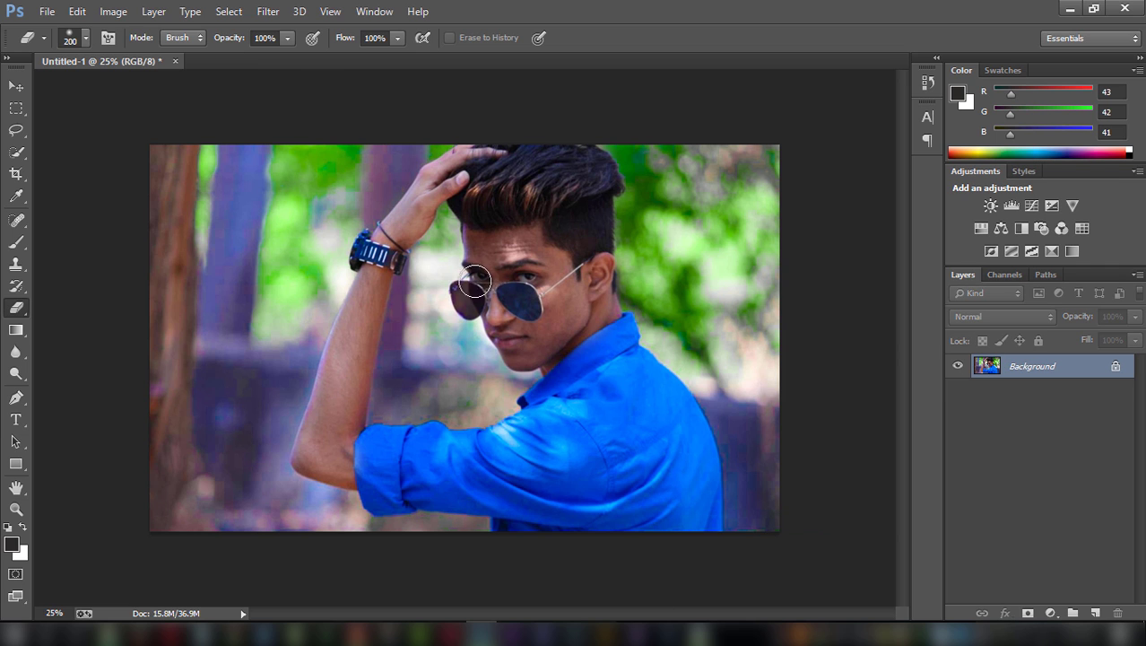
- In Camera Raw, brighten shadows and highlights and add light luminance noise reduction
left_click(260, 11)
left_click(301, 109)
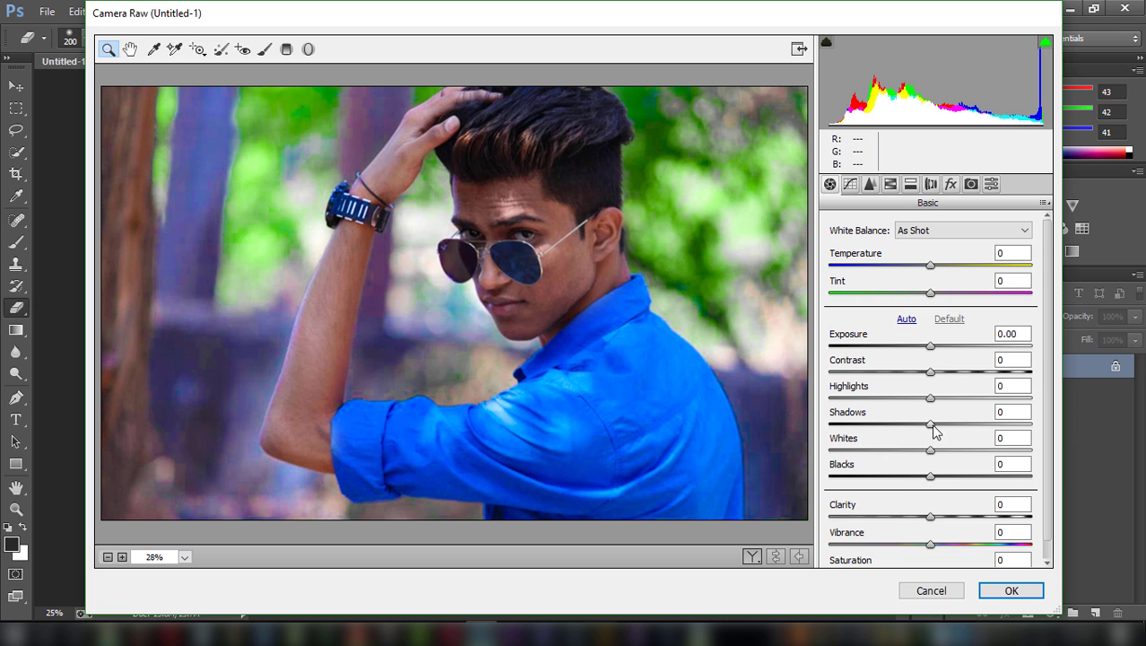
left_click_drag(932, 426, 988, 425)
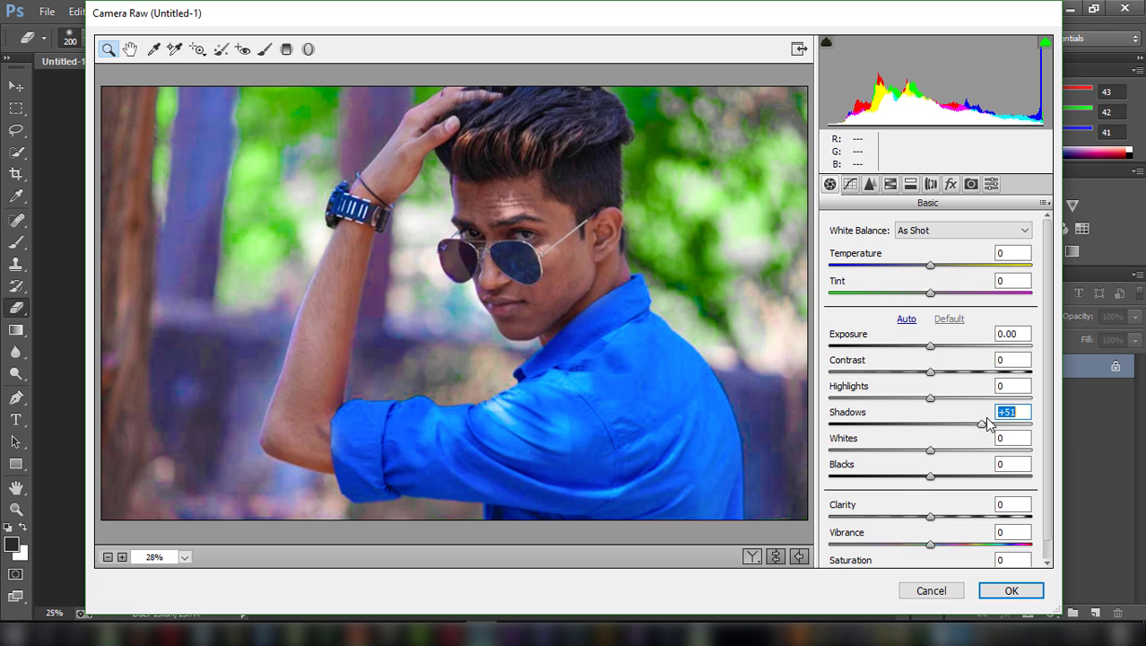
left_click_drag(929, 398, 964, 404)
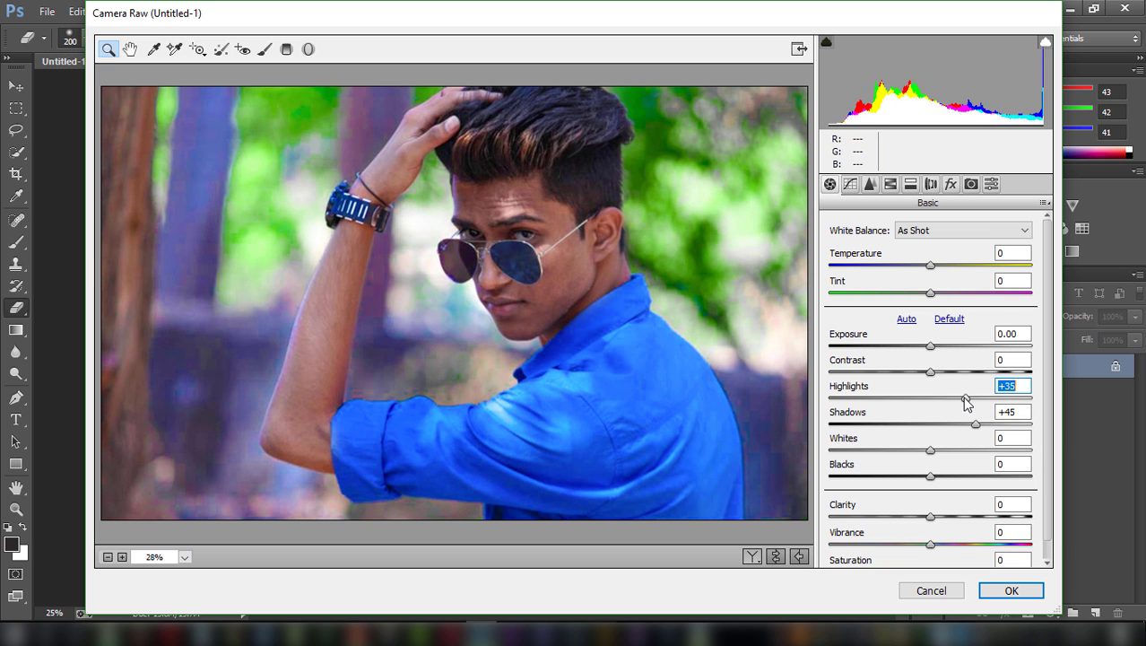
left_click(870, 185)
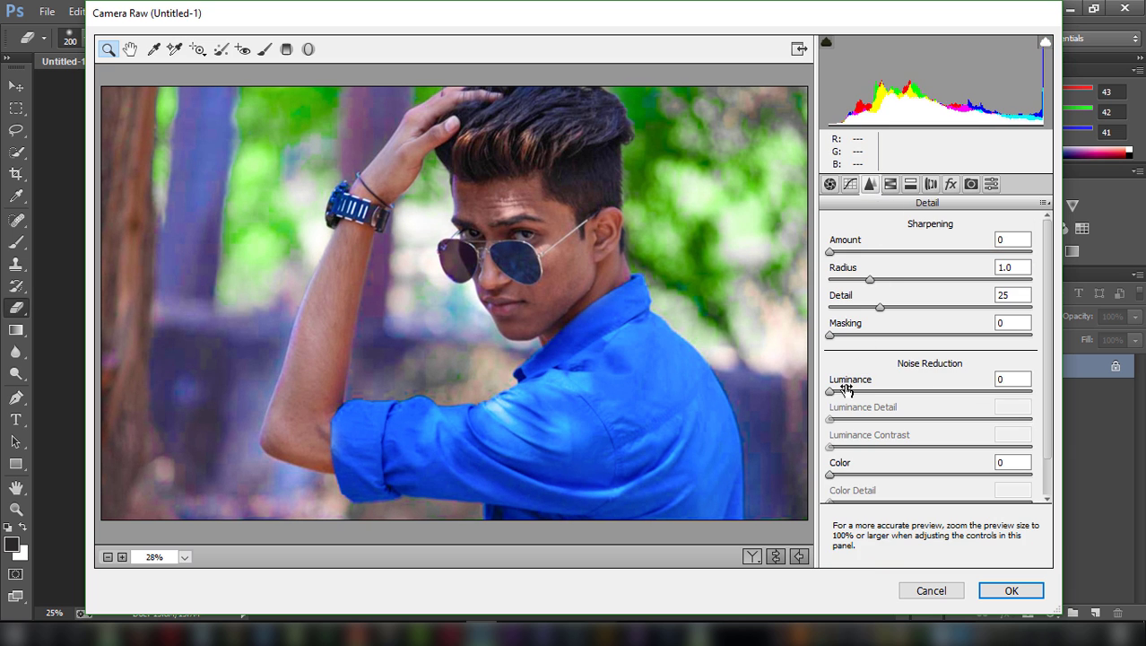
left_click_drag(849, 393, 869, 394)
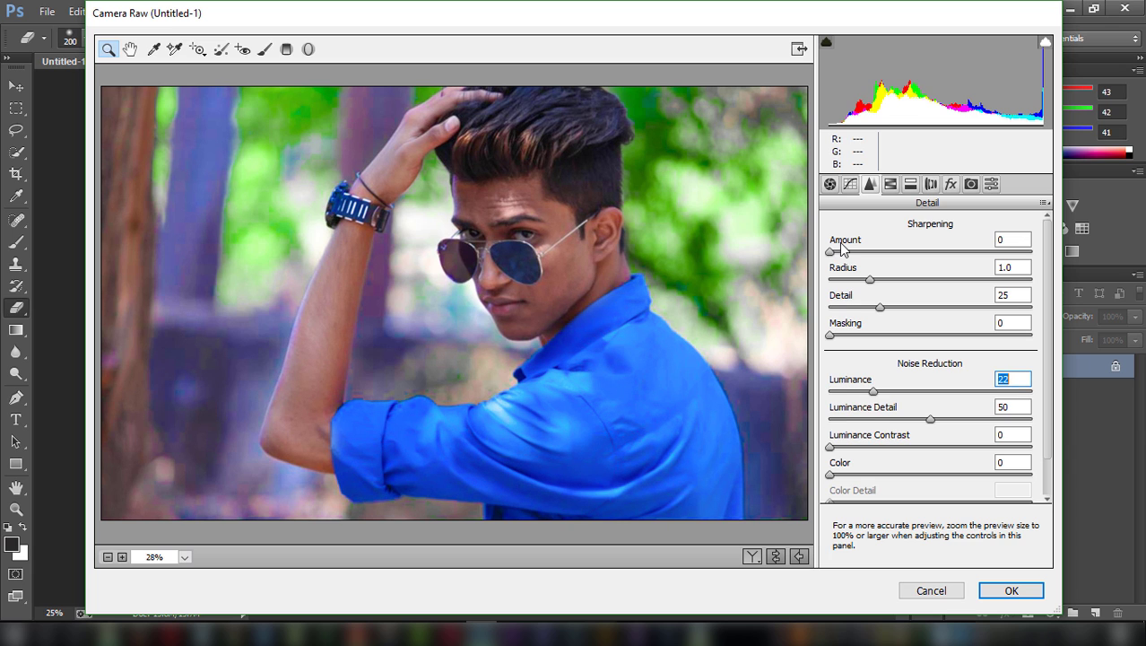
- Heavily saturate greens and yellows, and shift the greens' hue to +26 and adjust yellows' hue
left_click(888, 184)
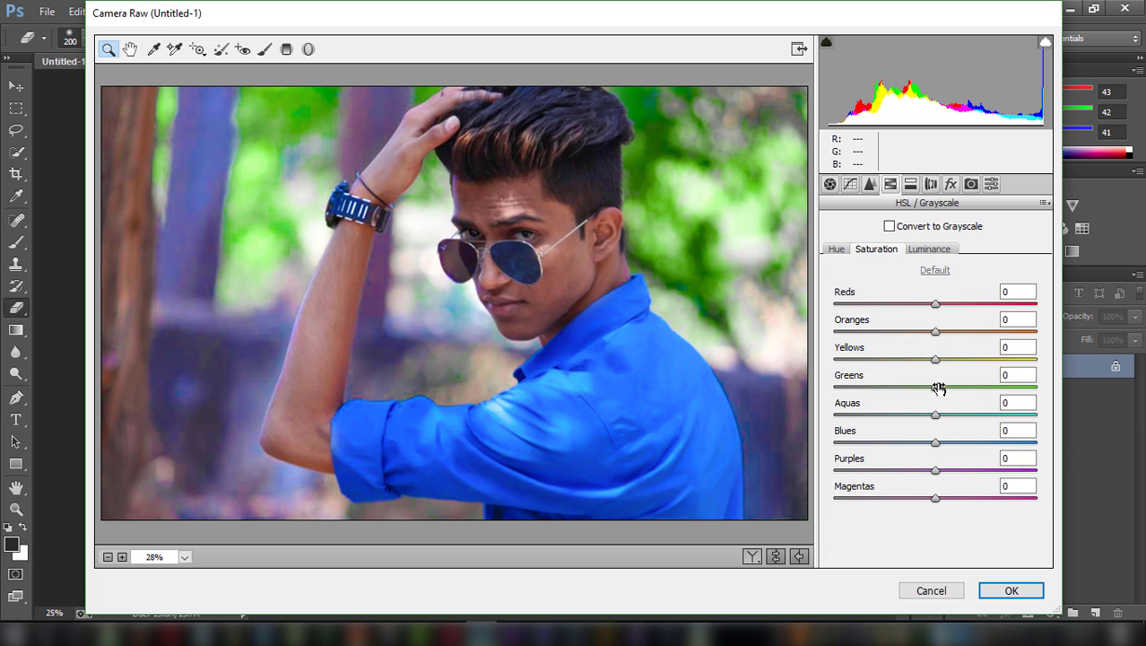
left_click_drag(938, 387, 1031, 382)
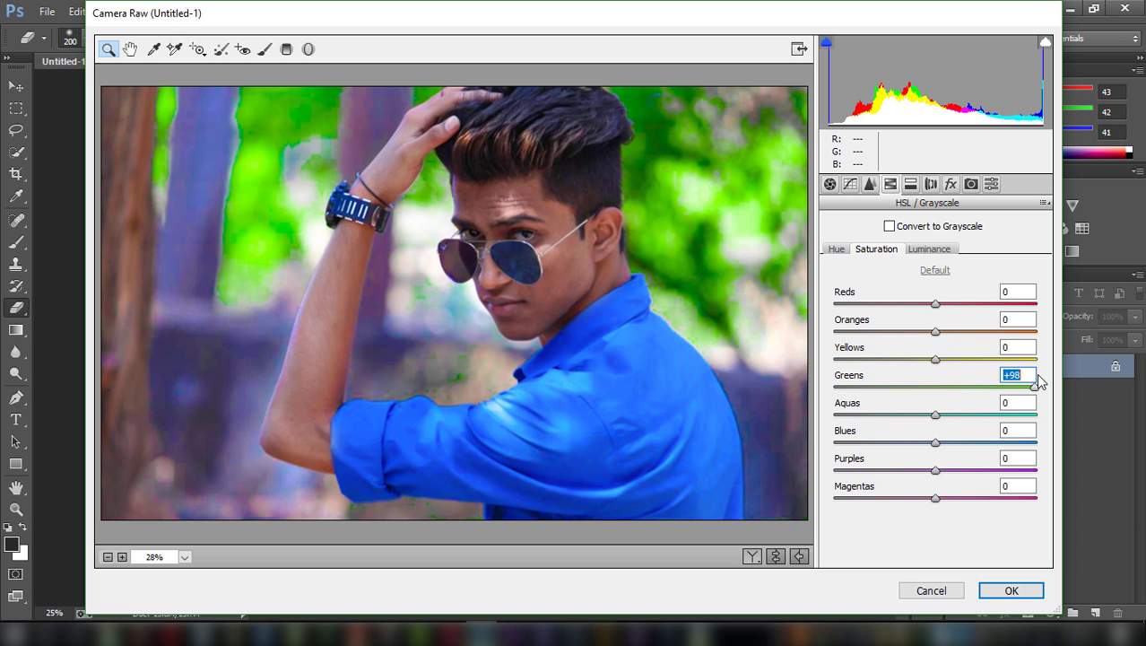
left_click_drag(936, 358, 1040, 349)
left_click(837, 250)
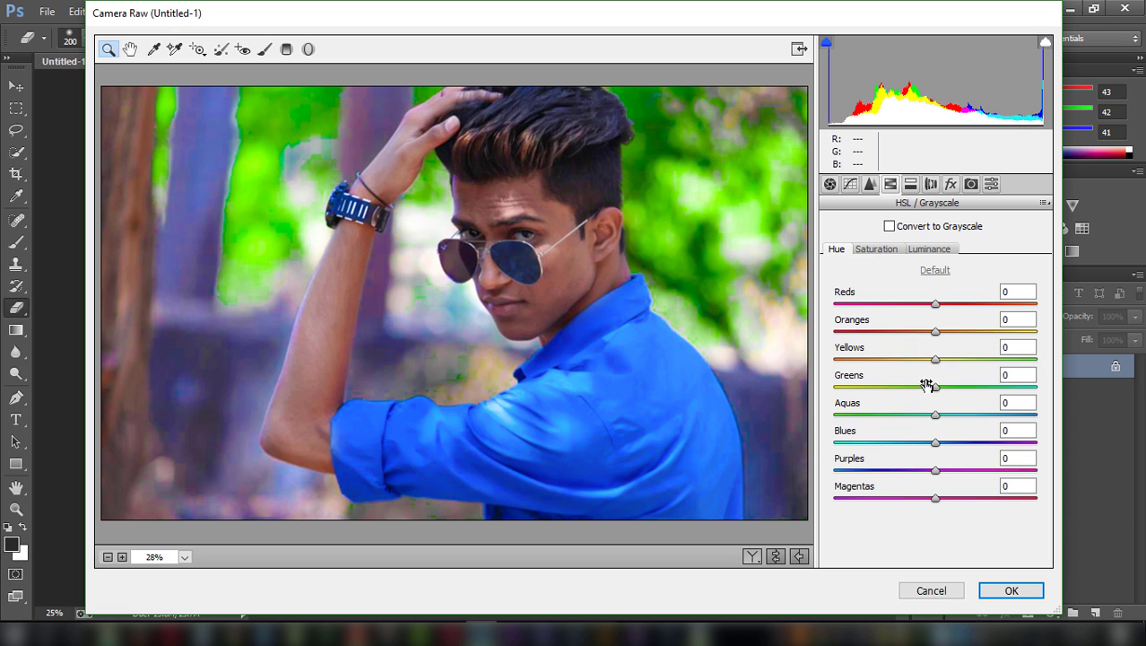
mouse_move(936, 387)
left_mouse_down()
mouse_move(962, 387)
mouse_move(913, 359)
mouse_move(840, 359)
left_mouse_up()
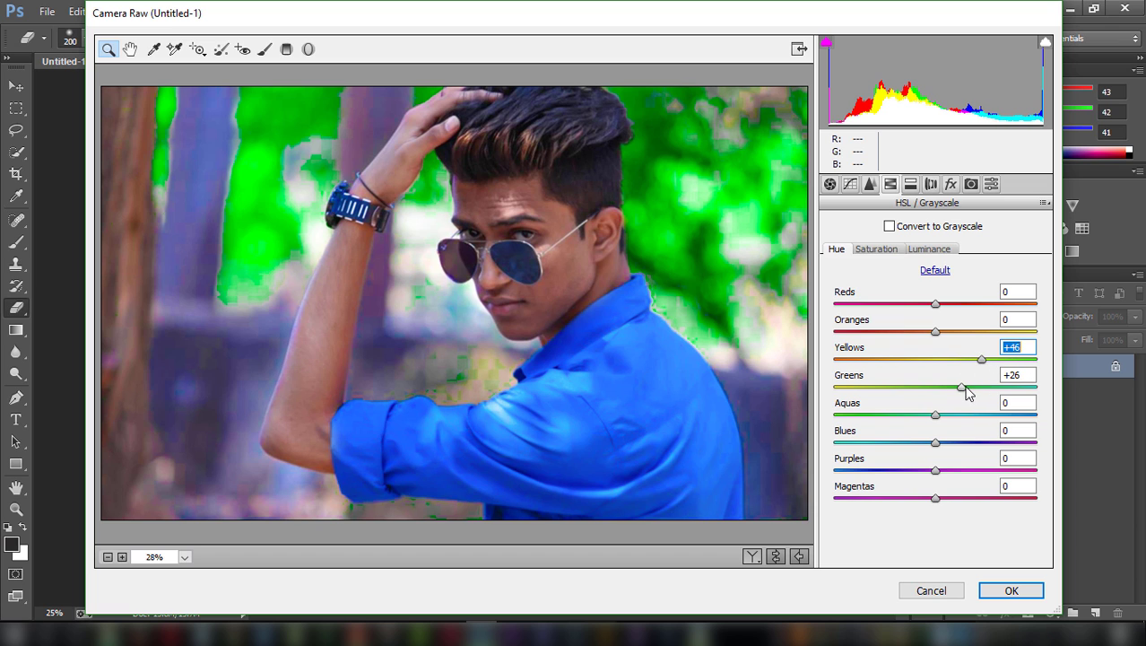
left_click_drag(967, 392, 949, 391)
- Raise Oranges luminance to lighten skin, desaturate Blues slightly to -2, and apply
left_click(929, 249)
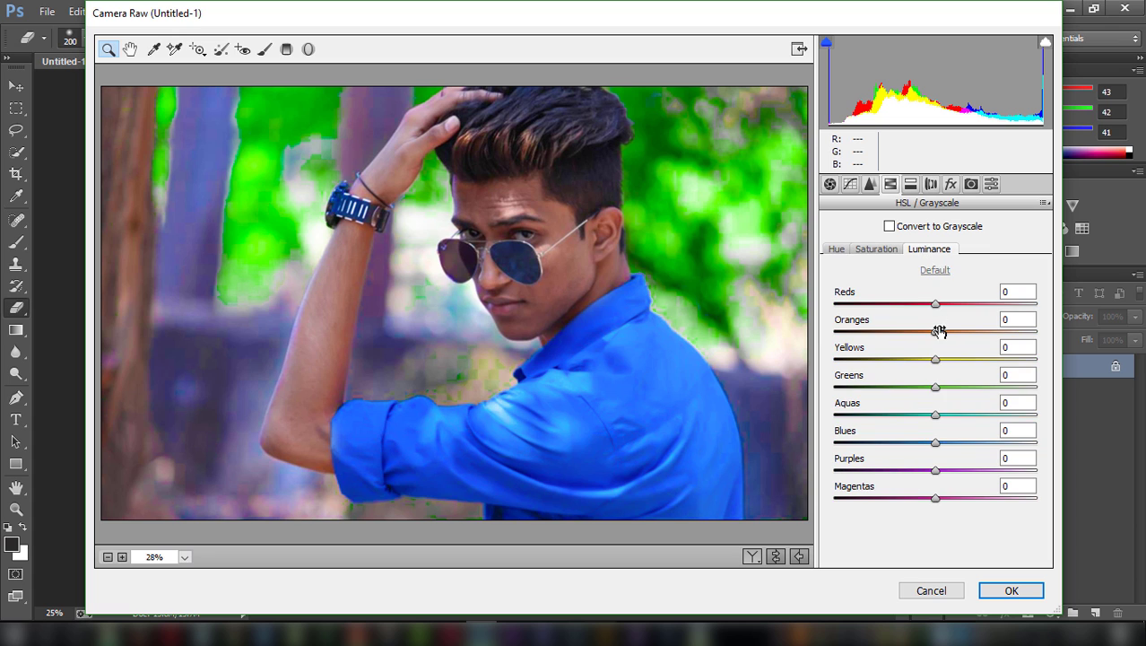
left_click_drag(938, 331, 961, 333)
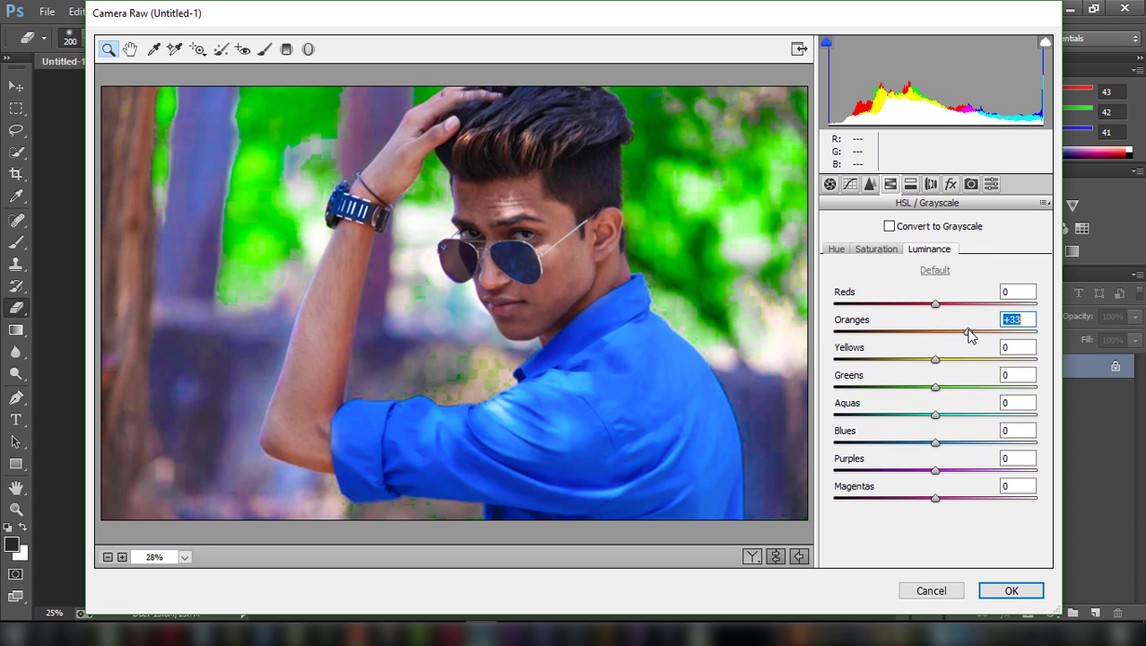
left_click_drag(969, 334, 968, 336)
left_click(893, 251)
mouse_move(943, 445)
left_mouse_down()
mouse_move(922, 440)
mouse_move(937, 438)
left_mouse_up()
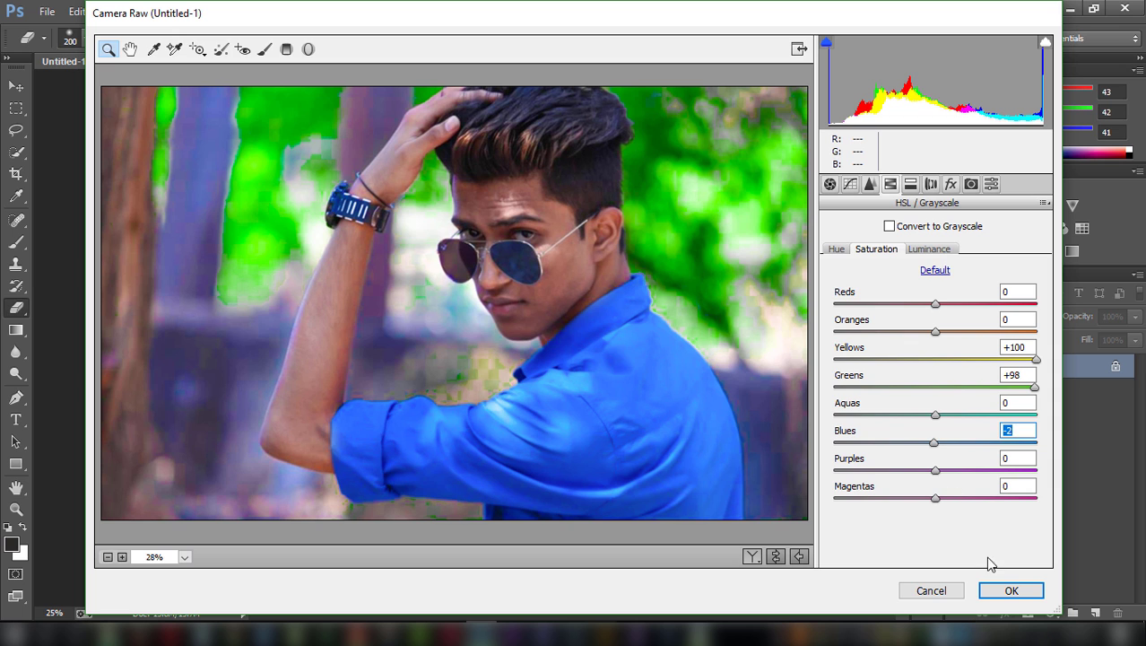
left_click(1011, 590)
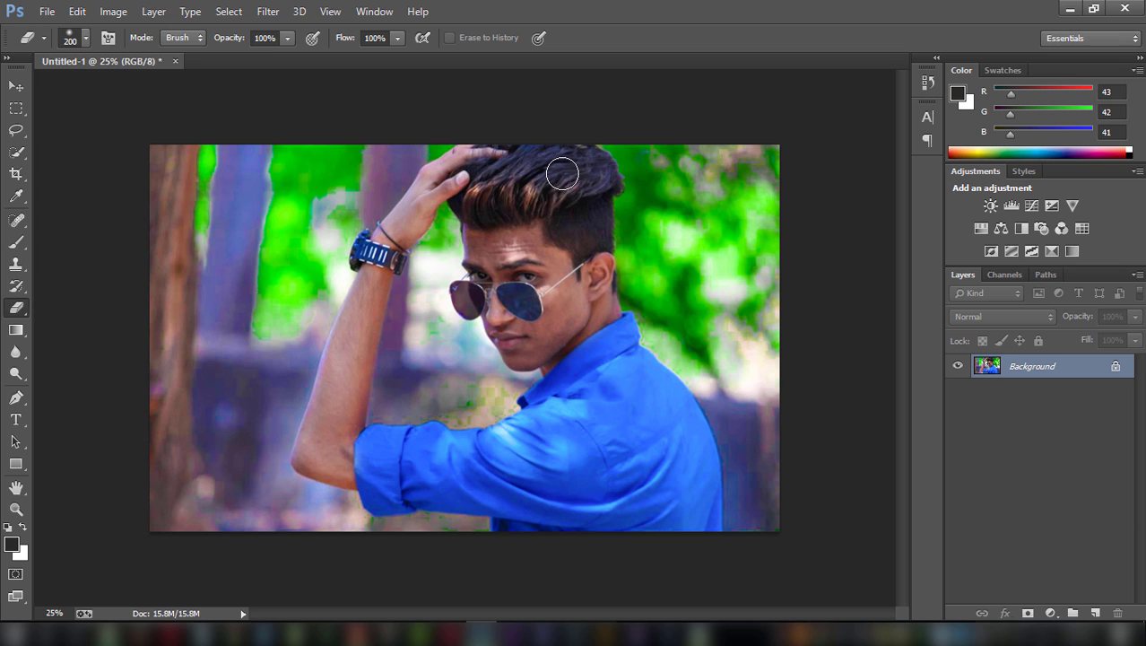
- Quick-select the background left of the arm and apply a 9-pixel Gaussian Blur
left_click(17, 152)
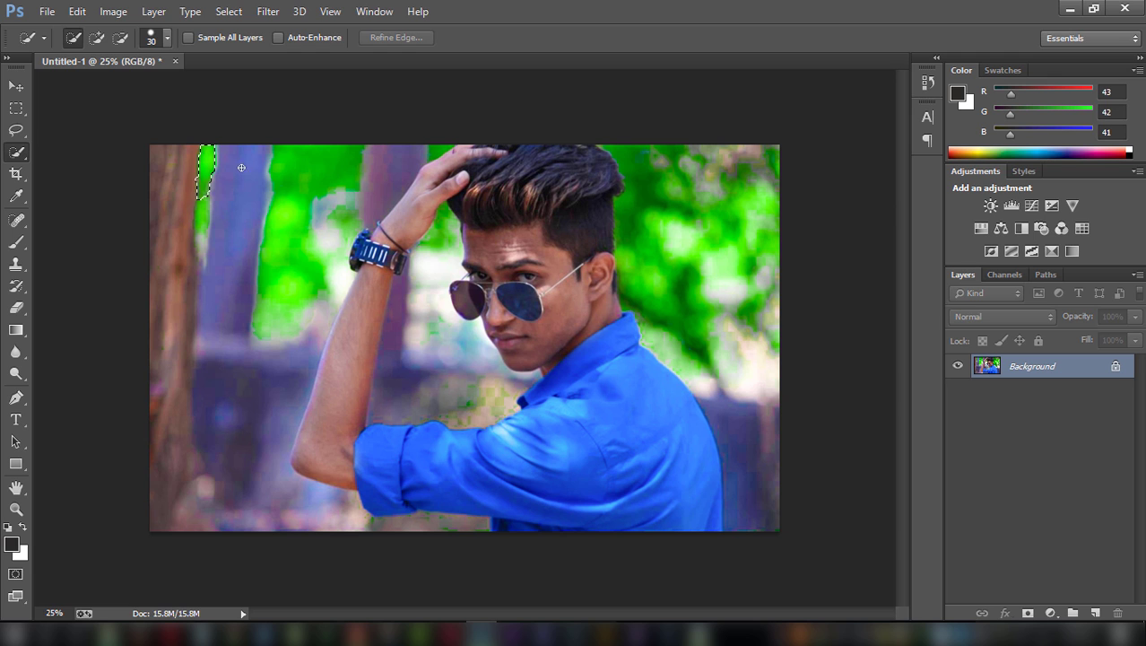
mouse_move(241, 168)
left_mouse_down()
mouse_move(166, 244)
mouse_move(377, 224)
left_mouse_up()
left_click(268, 11)
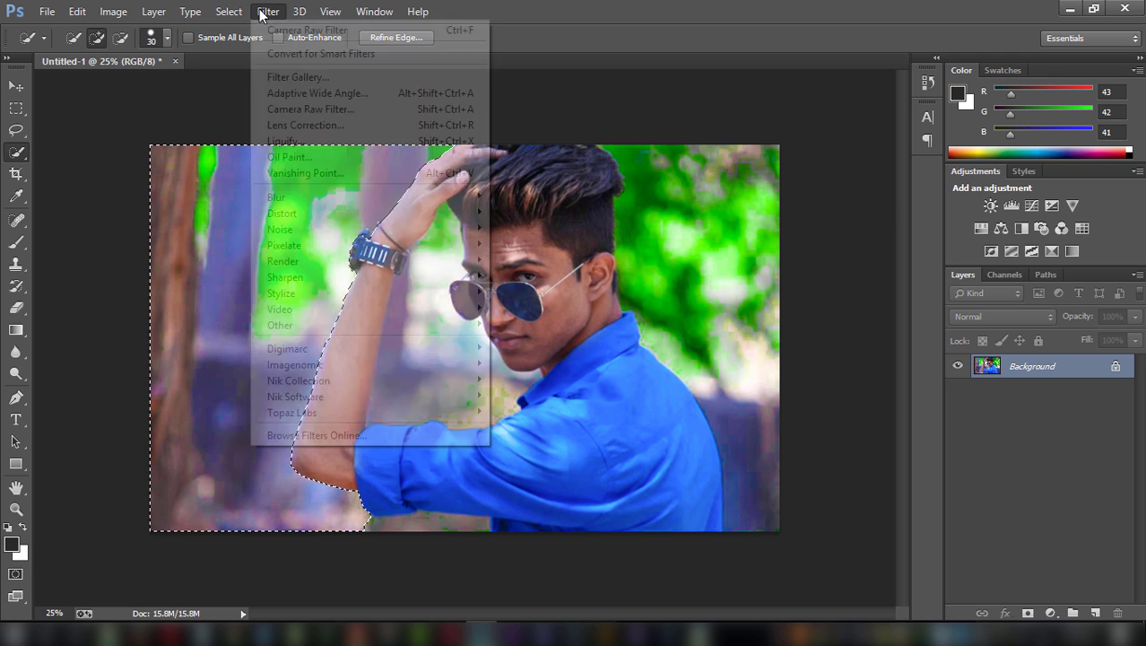
mouse_move(276, 197)
left_click(530, 317)
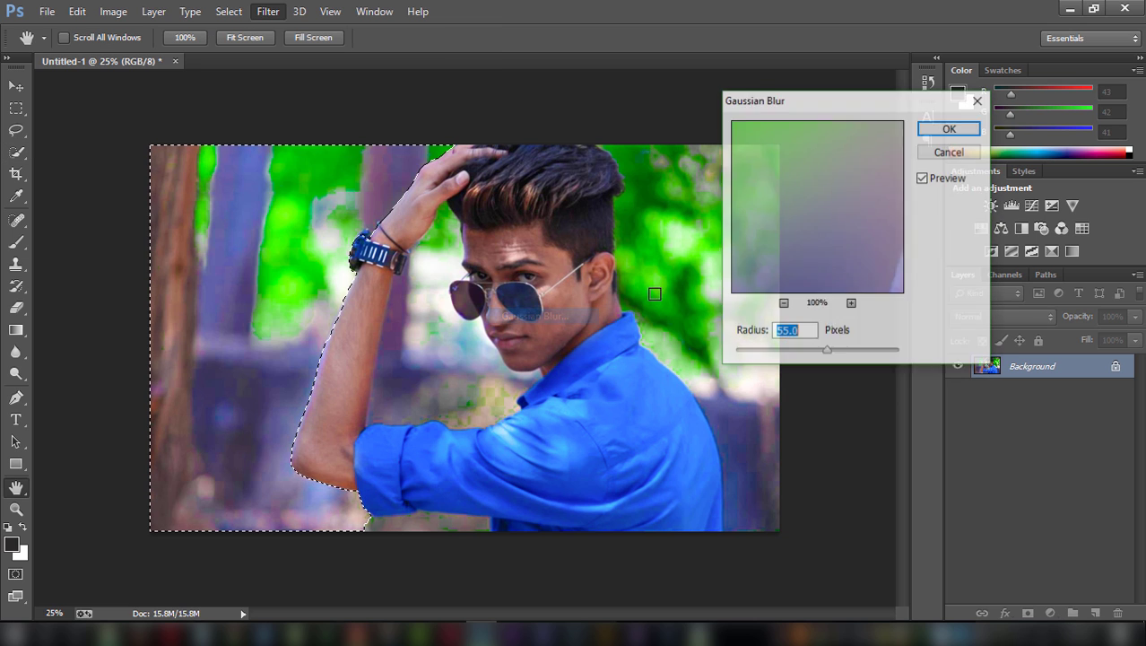
mouse_move(777, 351)
left_mouse_down()
mouse_move(745, 350)
mouse_move(798, 354)
left_mouse_up()
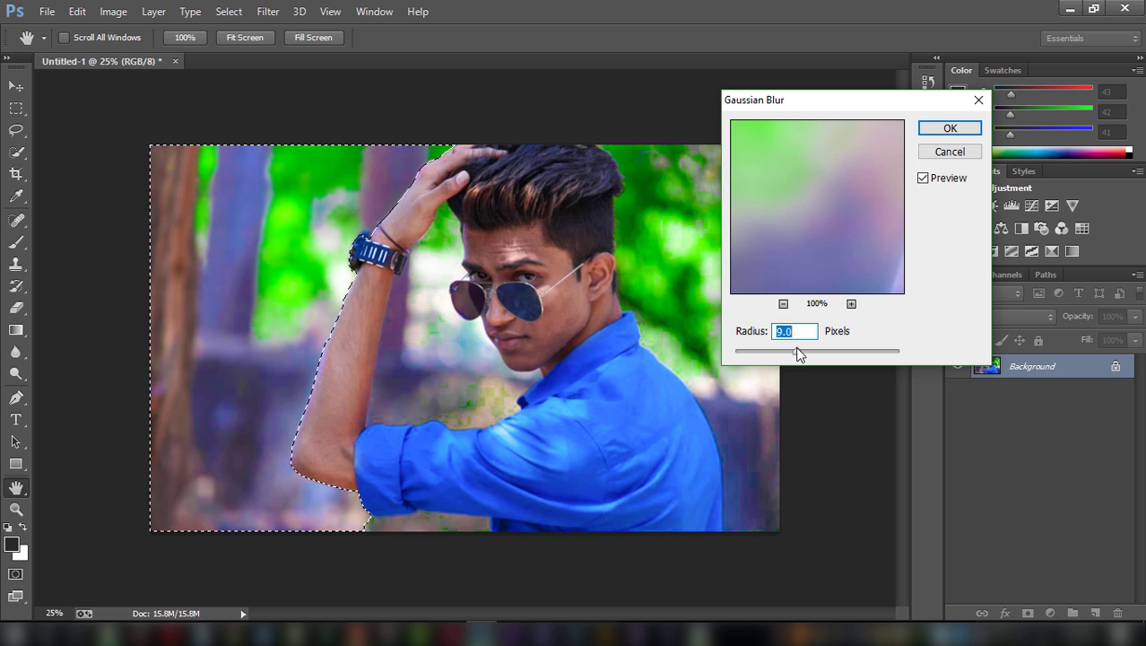
left_click(925, 130)
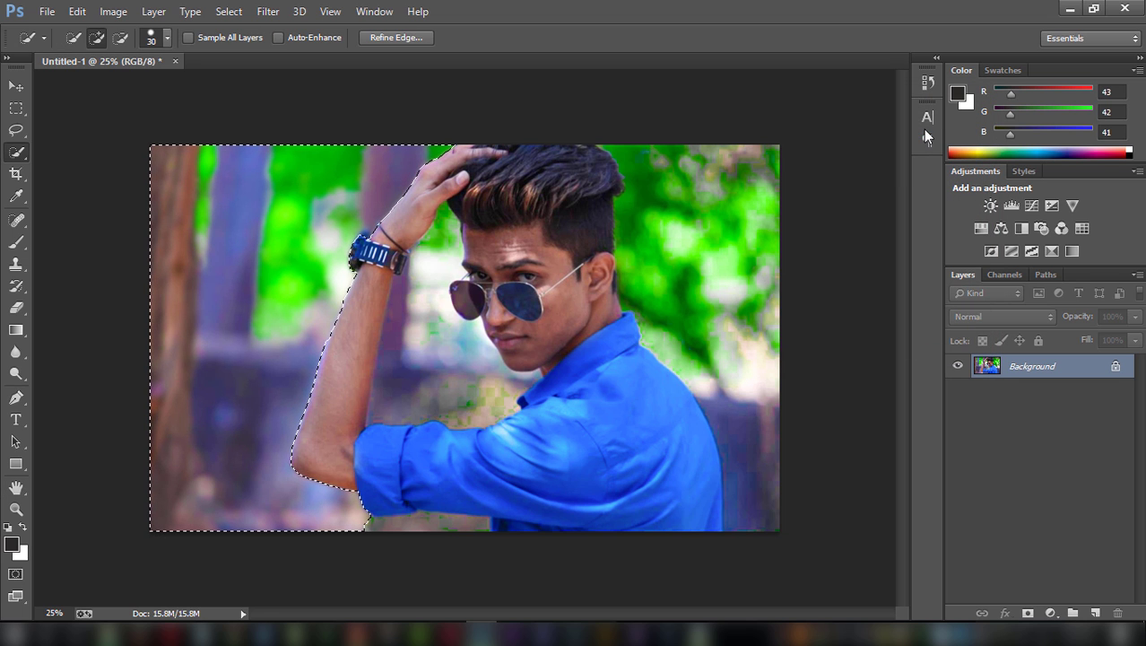
- Dismiss an accidental Save As window and copy the selection onto a new layer
key("ctrl+shift+s")
type("d")
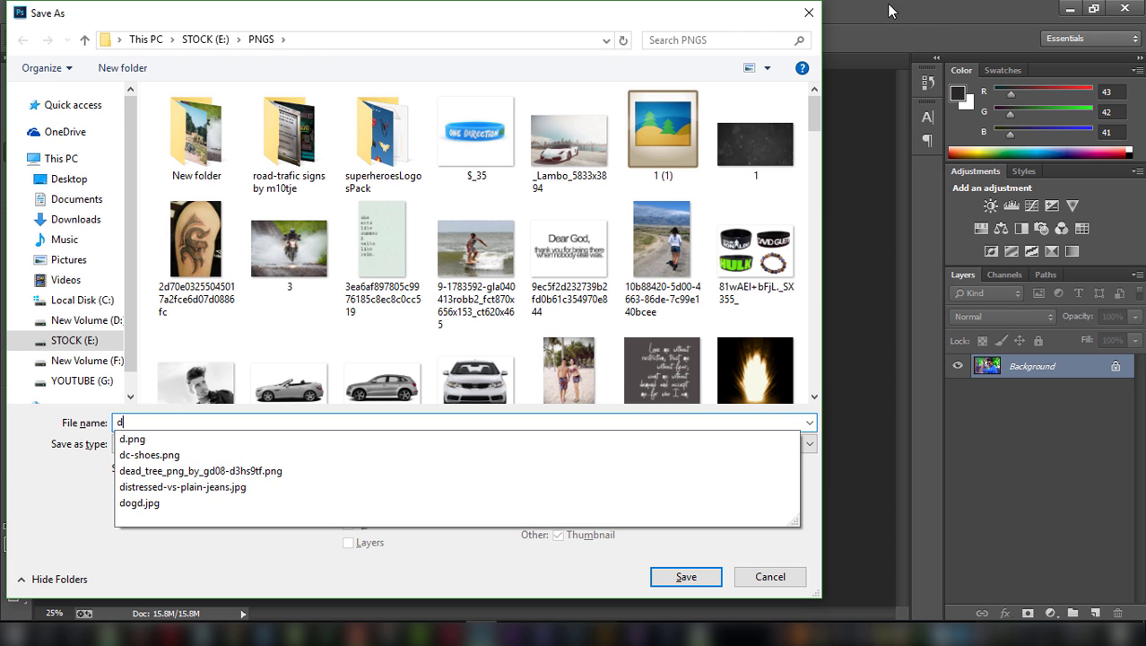
left_click(810, 13)
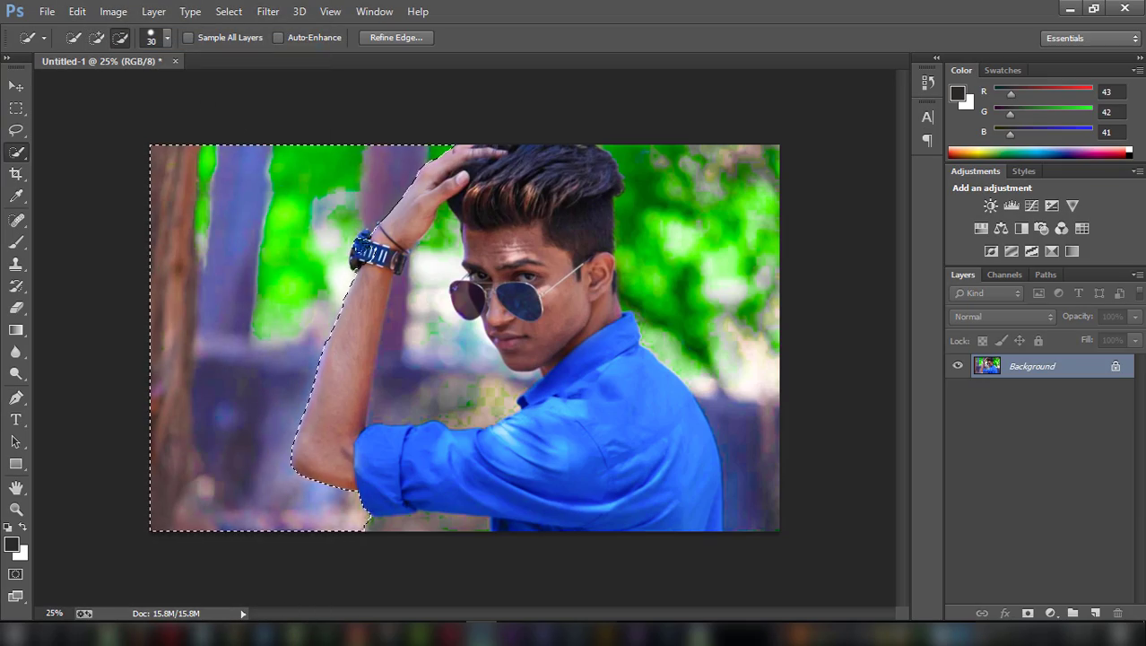
right_click(260, 255)
left_click(305, 395)
- Copy the left background to a new layer, reapply the Gaussian Blur, and erase overlaps
left_click(268, 11)
left_click(484, 224)
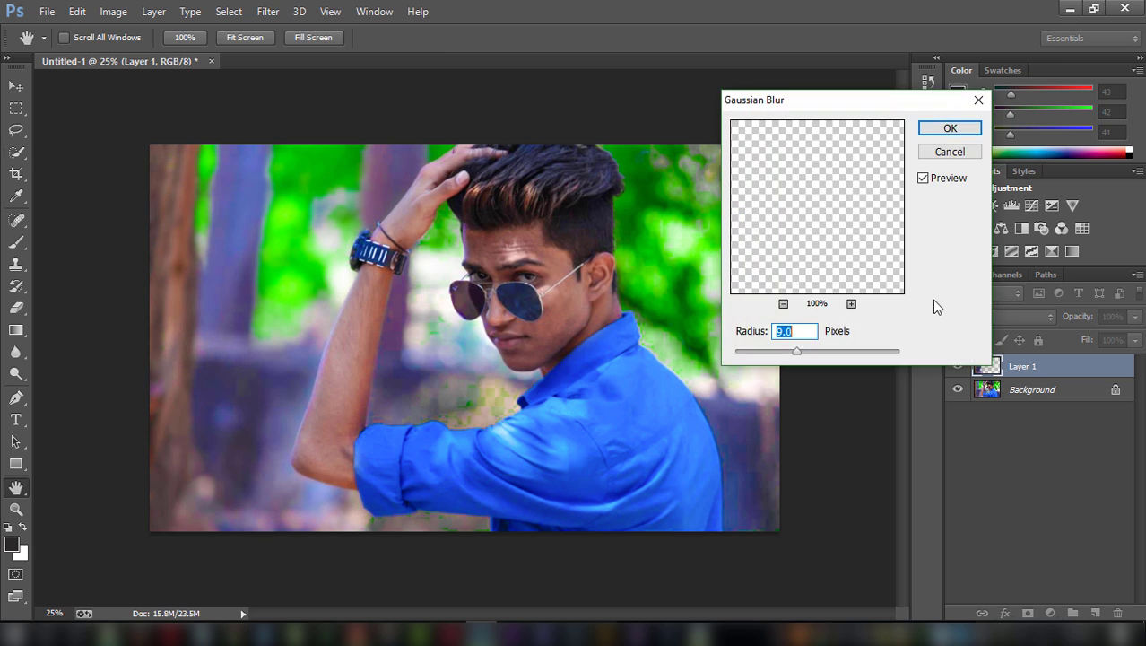
left_click(949, 128)
left_click(17, 308)
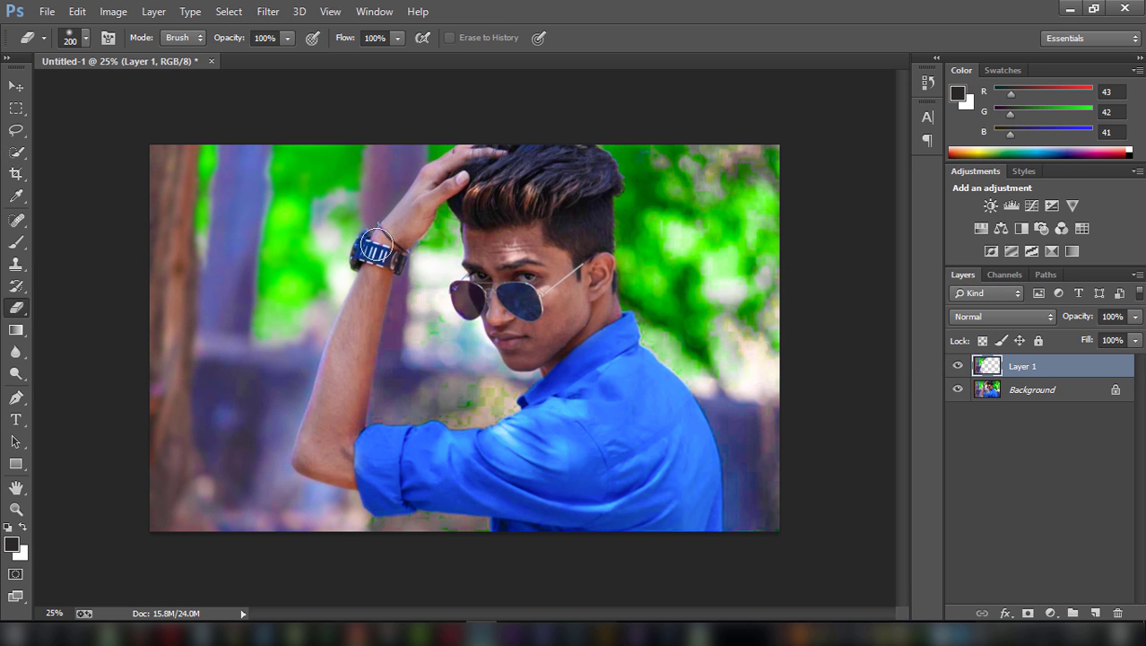
key("alt+bracketleft")
left_click(16, 152)
- Select the background right of the head and copy it onto its own layer
left_click(699, 269)
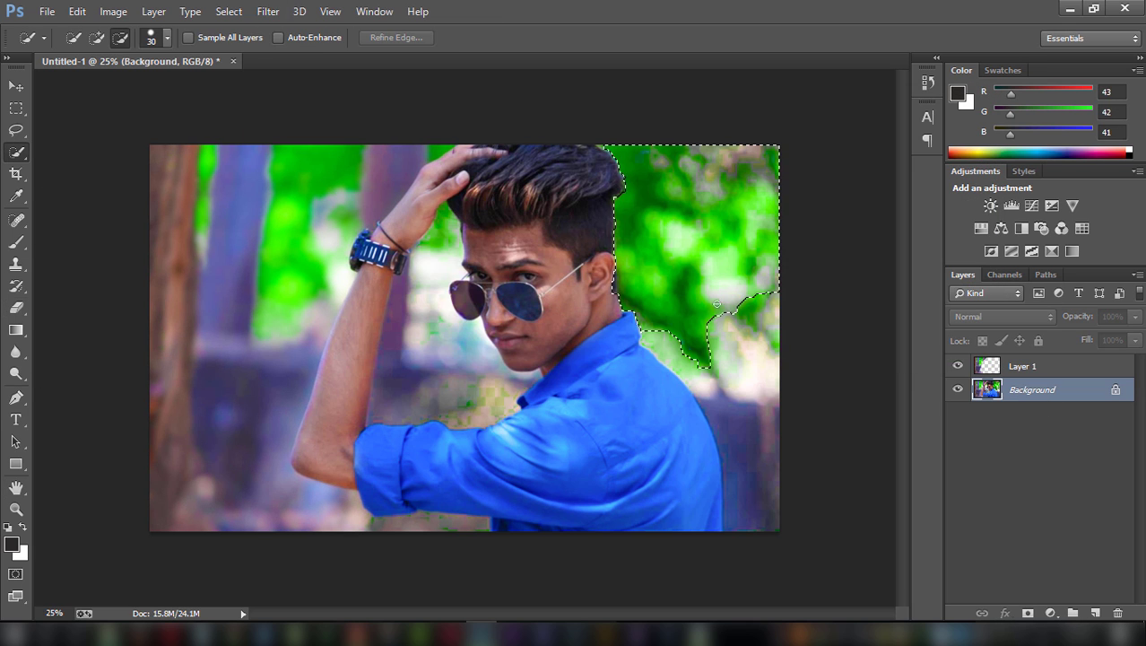
left_click(268, 11)
right_click(663, 244)
left_click(726, 395)
key("e")
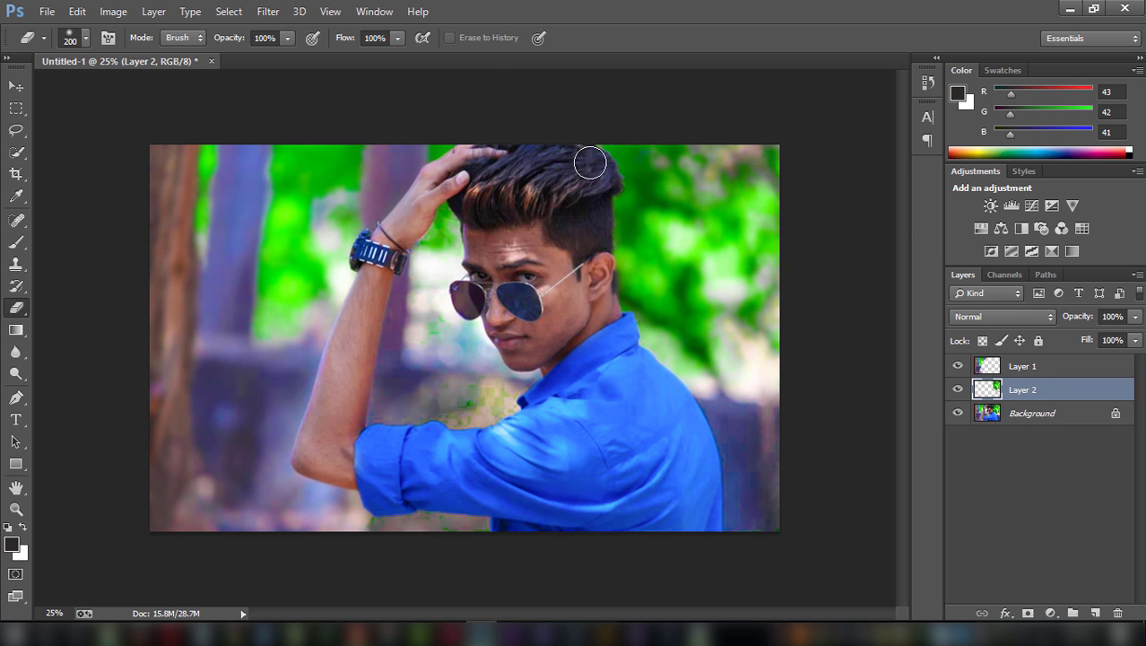
left_click(1032, 412)
key("w")
- Select the gap between arm and face, then merge all visible layers into one
left_click_drag(444, 215, 394, 377)
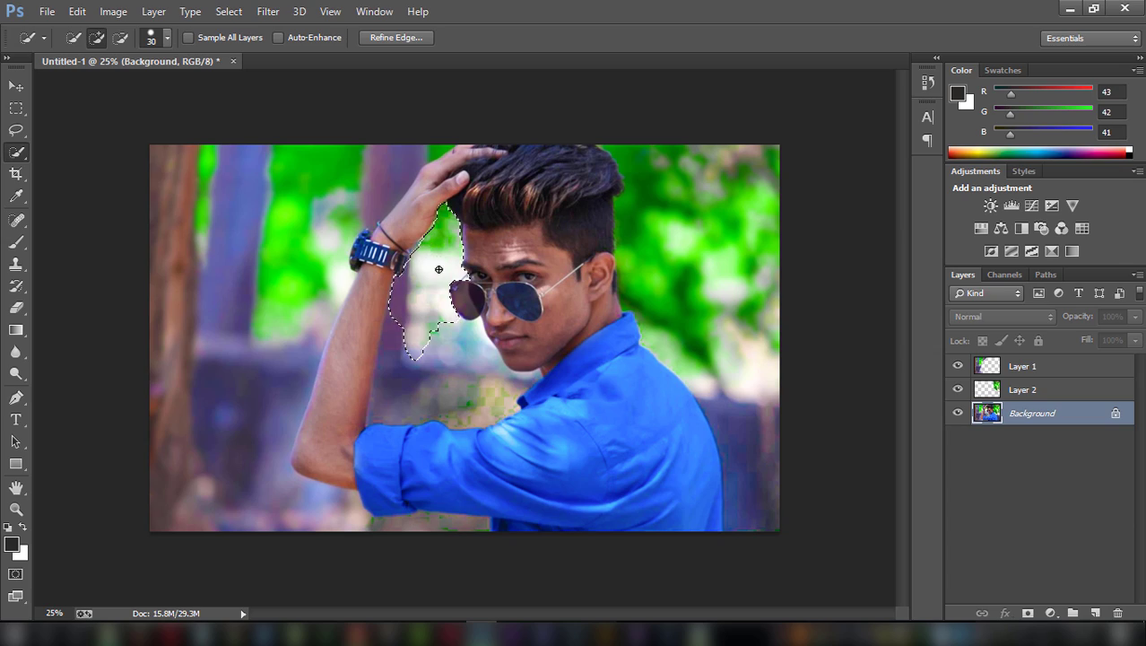
left_click(268, 12)
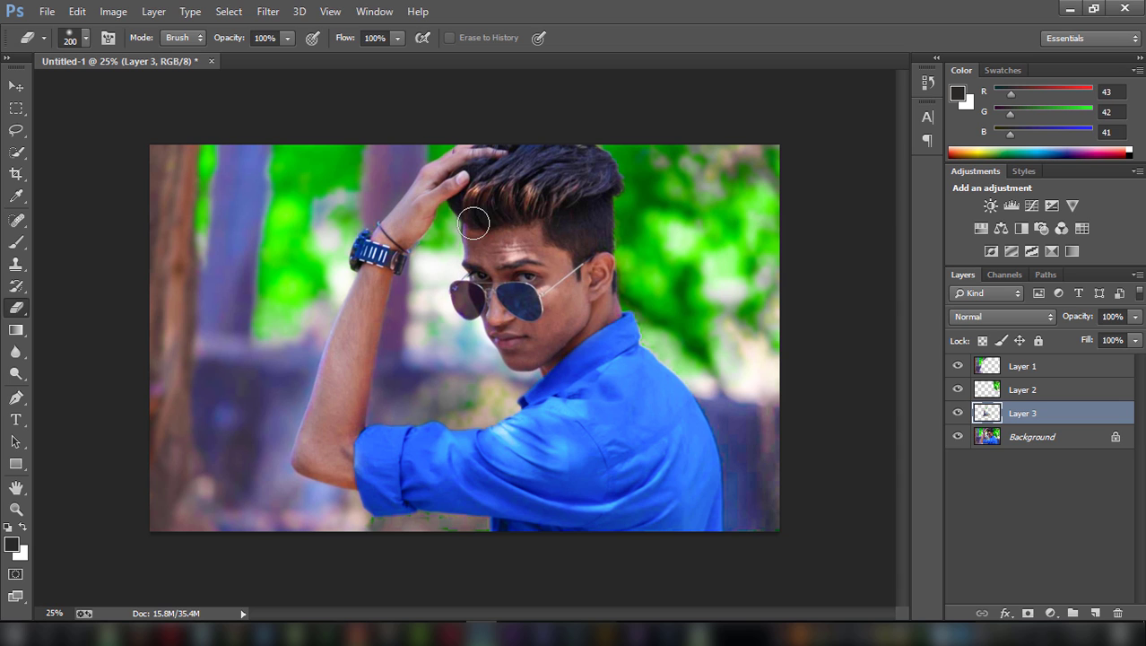
left_click(1040, 366, "shift")
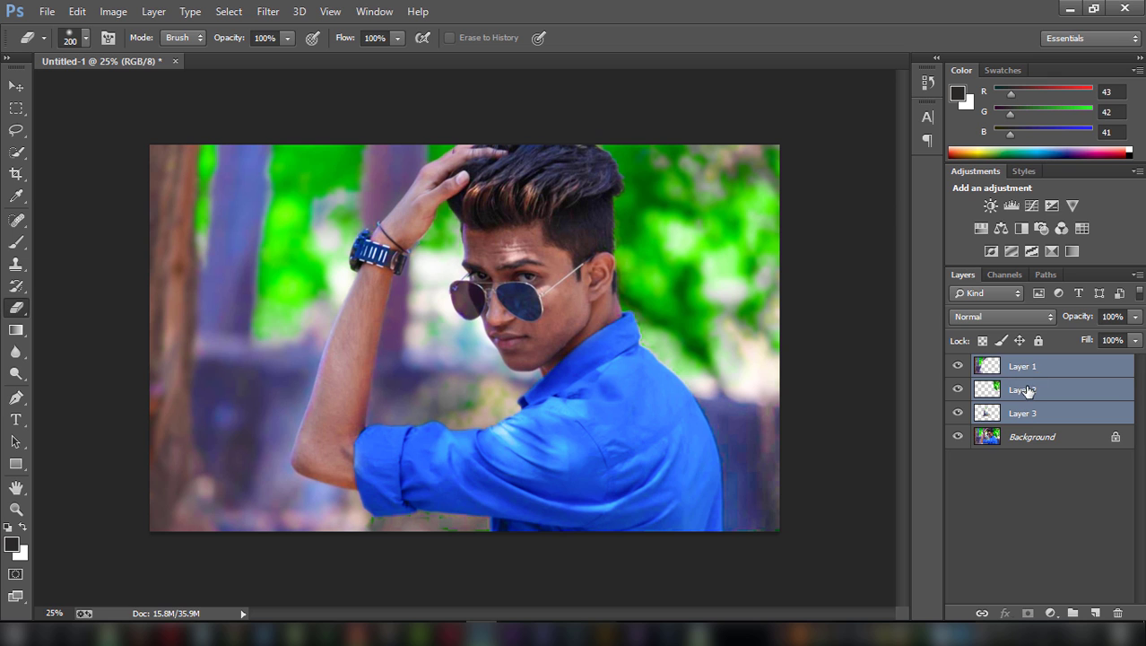
right_click(1028, 413)
left_click(761, 506)
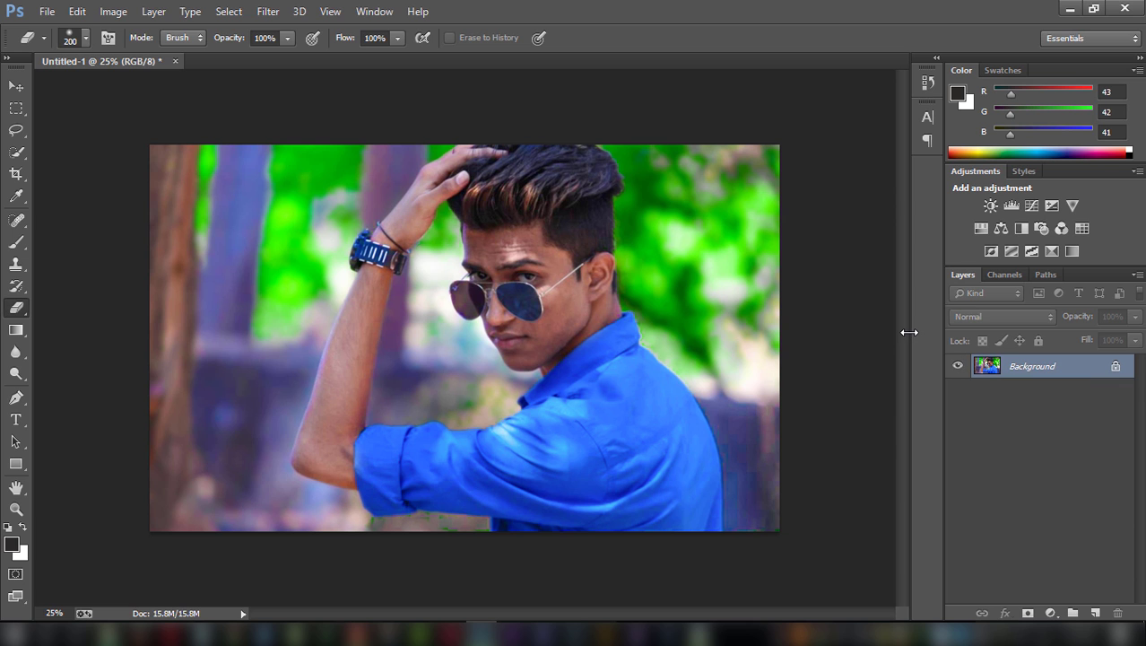
key("ctrl+plus")
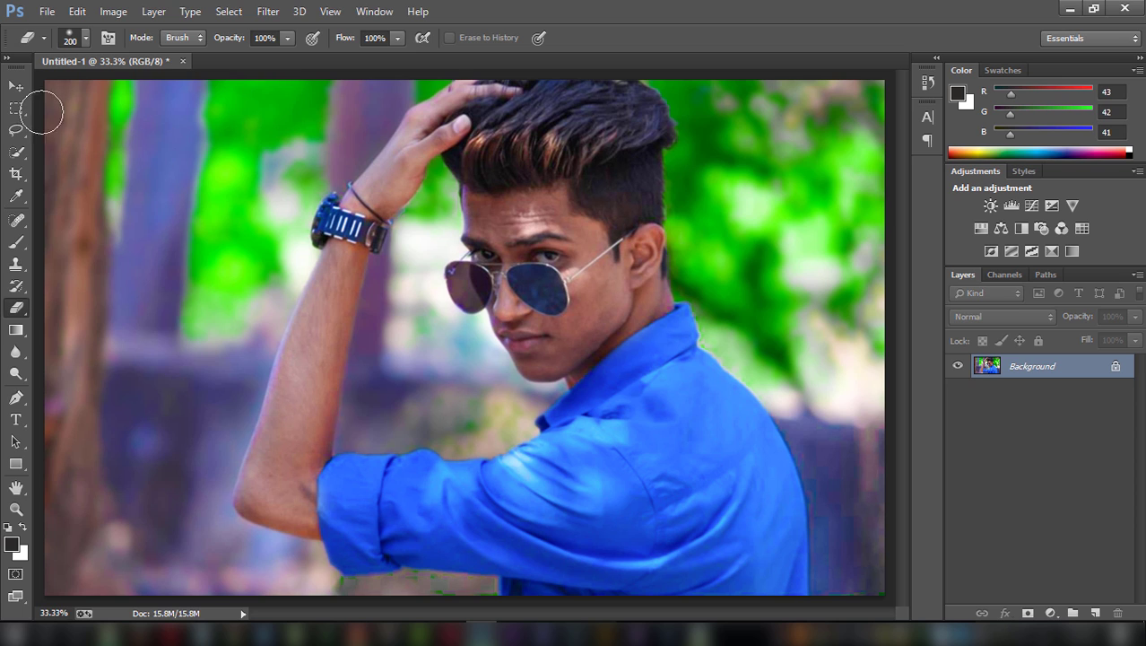
- Lasso the man's head and face and copy them onto a new layer
left_click(16, 130)
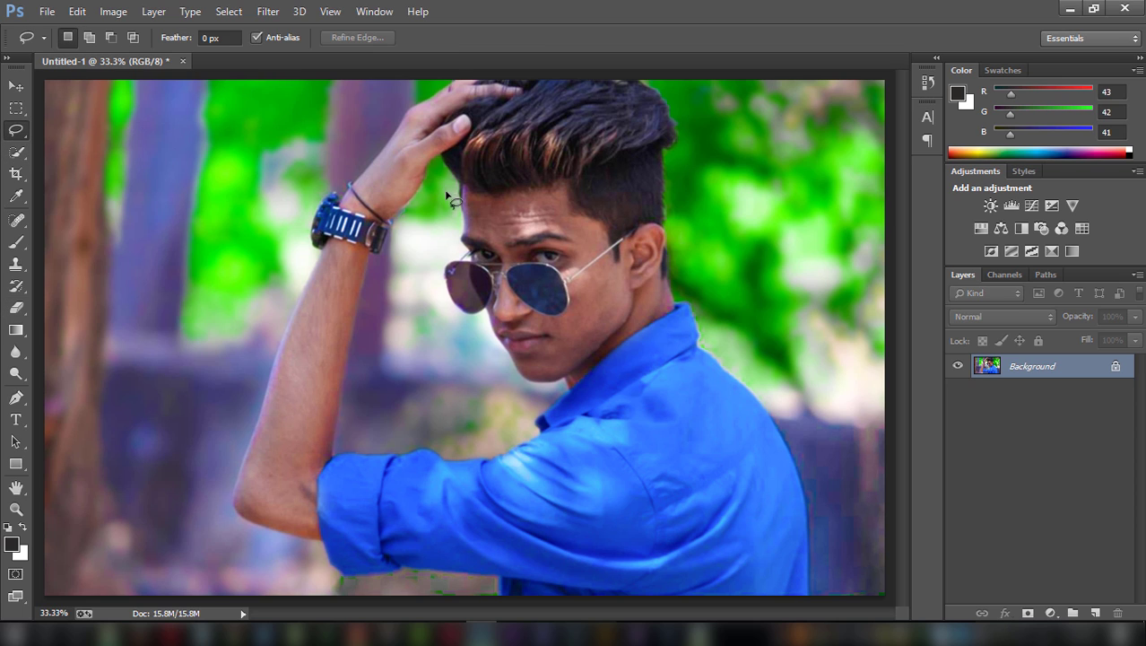
left_click_drag(456, 191, 675, 316)
left_click_drag(661, 193, 457, 184)
right_click(508, 248)
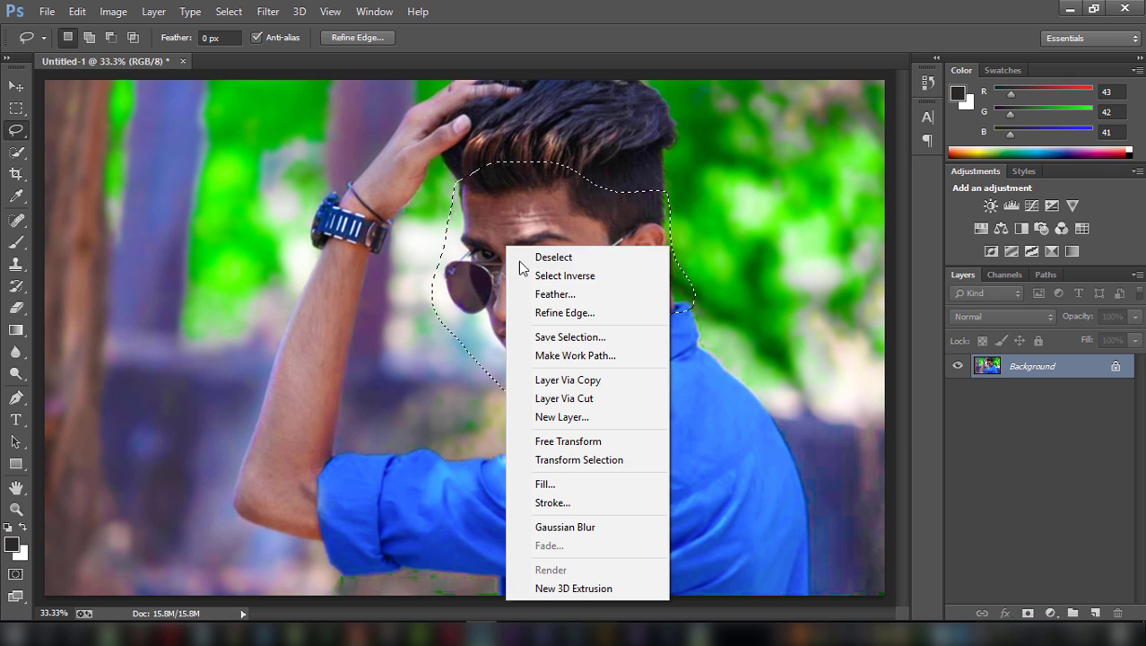
left_click(575, 382)
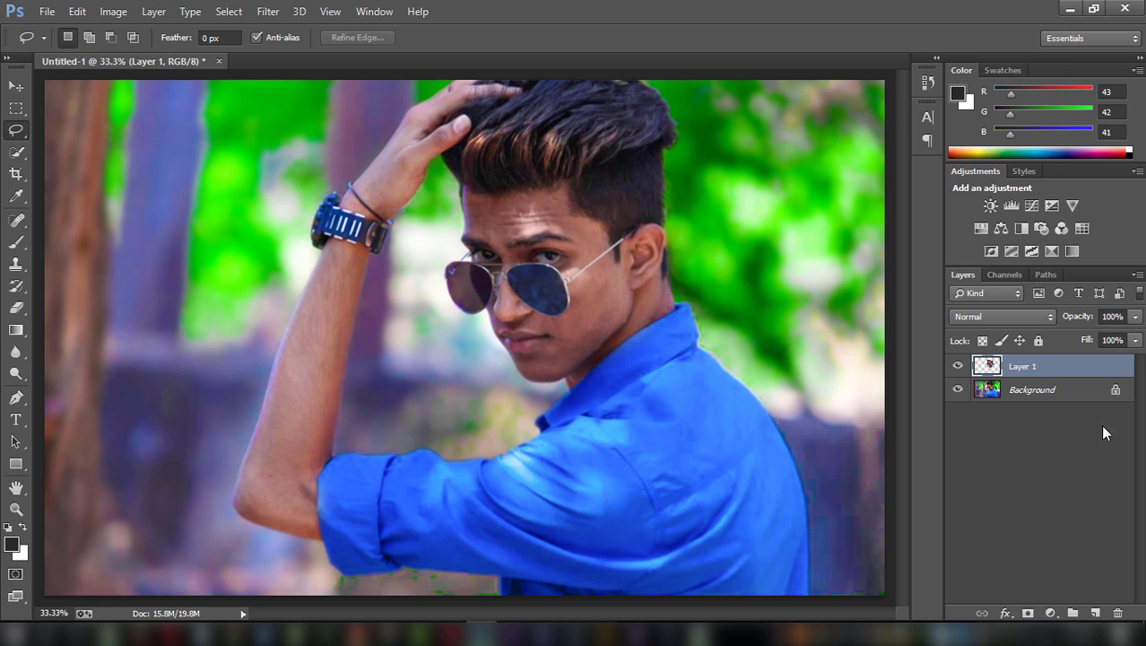
- Lasso the raised arm on Background, copy it to a layer, and merge it into Layer 1
left_click(1059, 390)
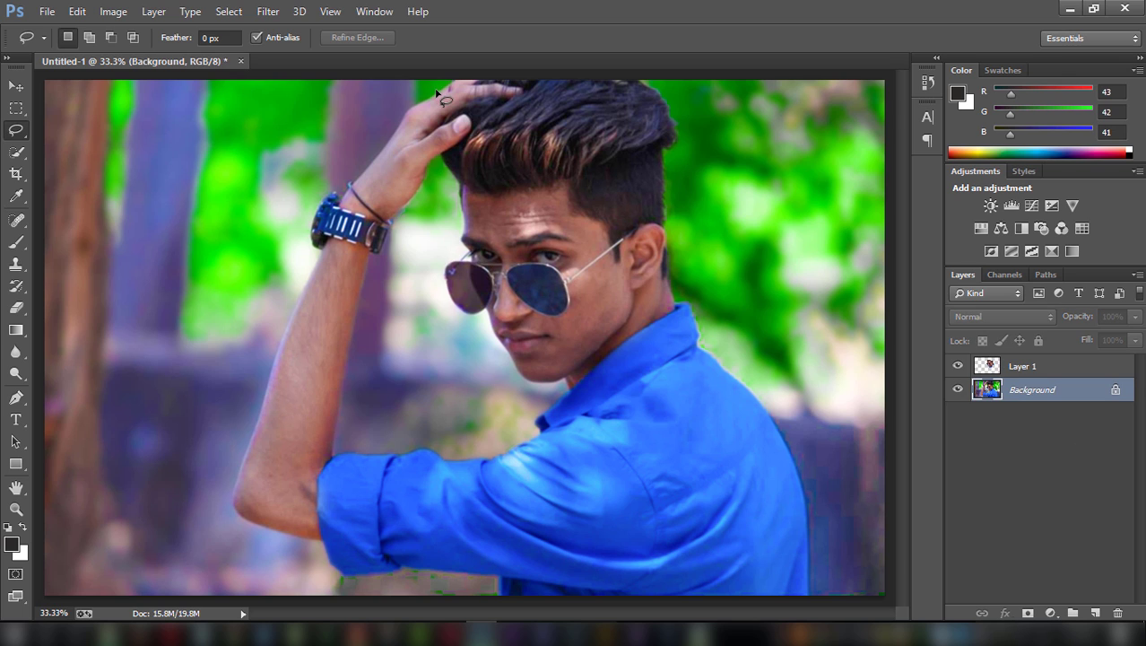
mouse_move(437, 91)
left_mouse_down()
mouse_move(283, 577)
mouse_move(544, 70)
left_mouse_up()
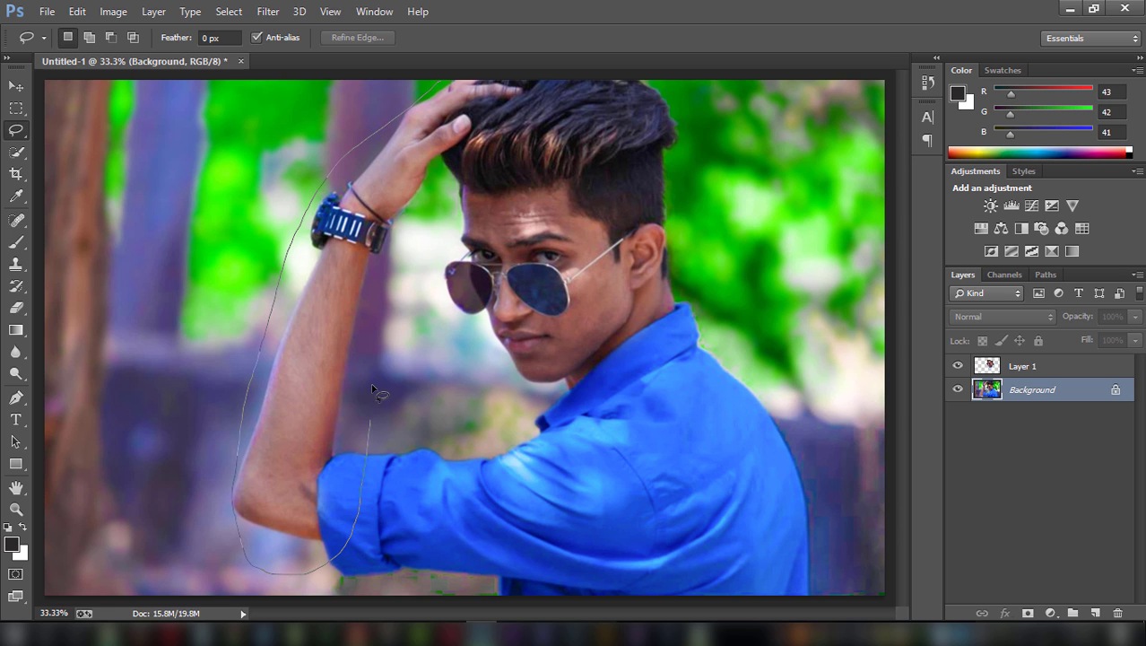
left_click_drag(453, 132, 449, 128)
right_click(449, 128)
left_click(520, 267)
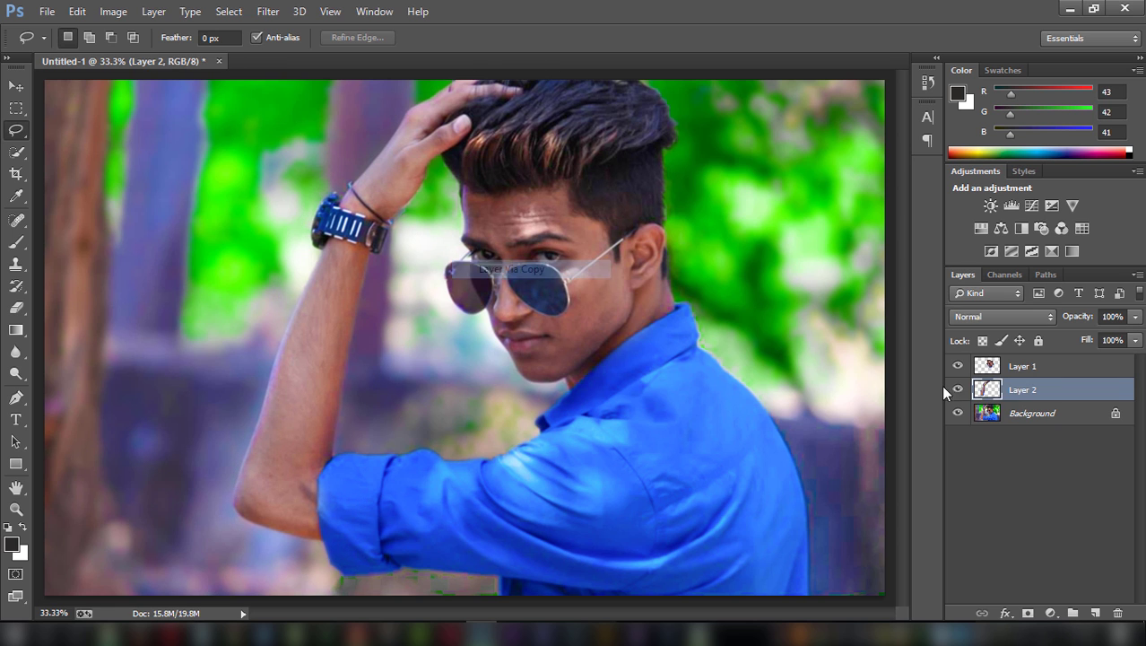
right_click(1036, 367)
left_click(731, 485)
left_click(113, 11)
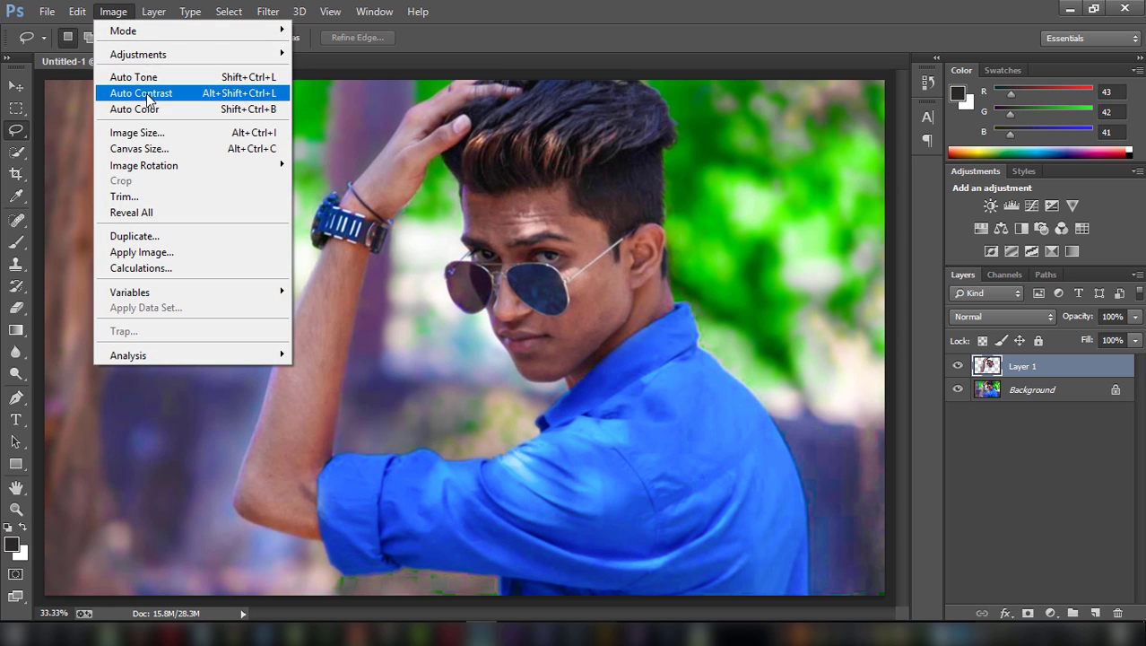
mouse_move(138, 54)
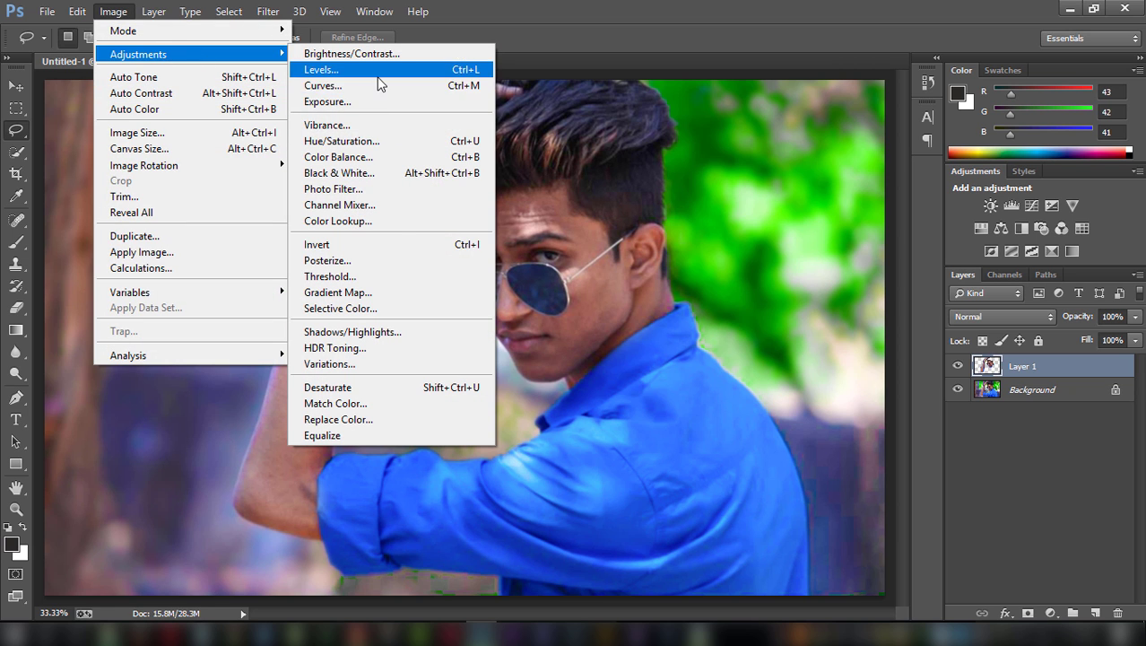
- Brighten the face-and-arm layer with a Curves midtone lift (input 121, output 150)
left_click(421, 87)
left_click_drag(886, 245, 868, 236)
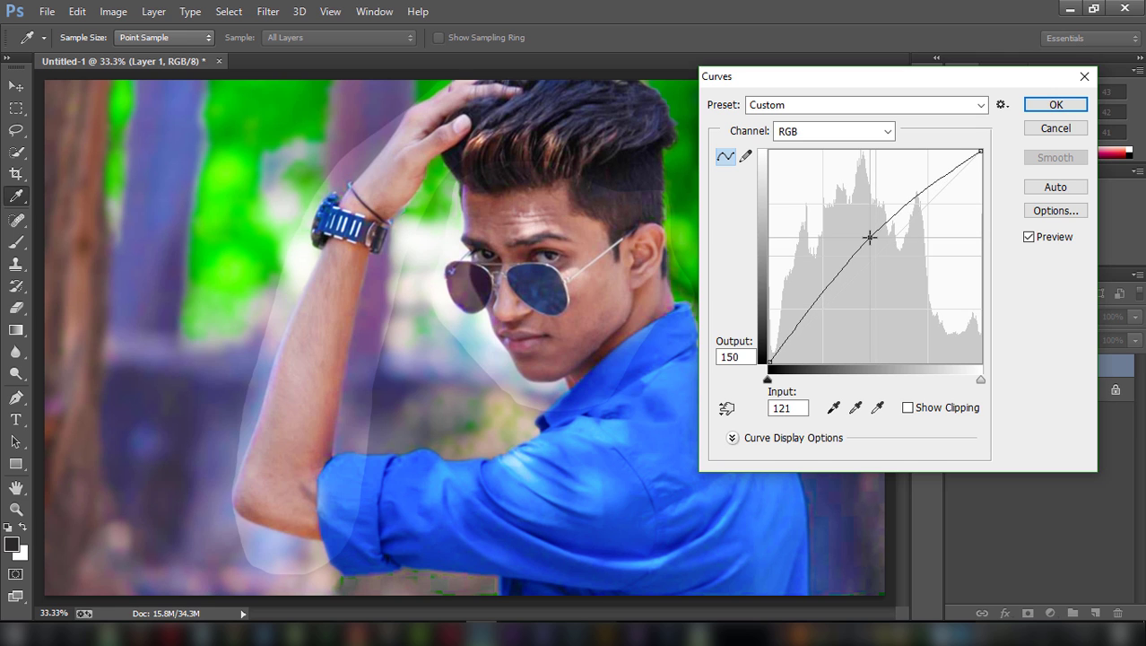
left_click(1041, 107)
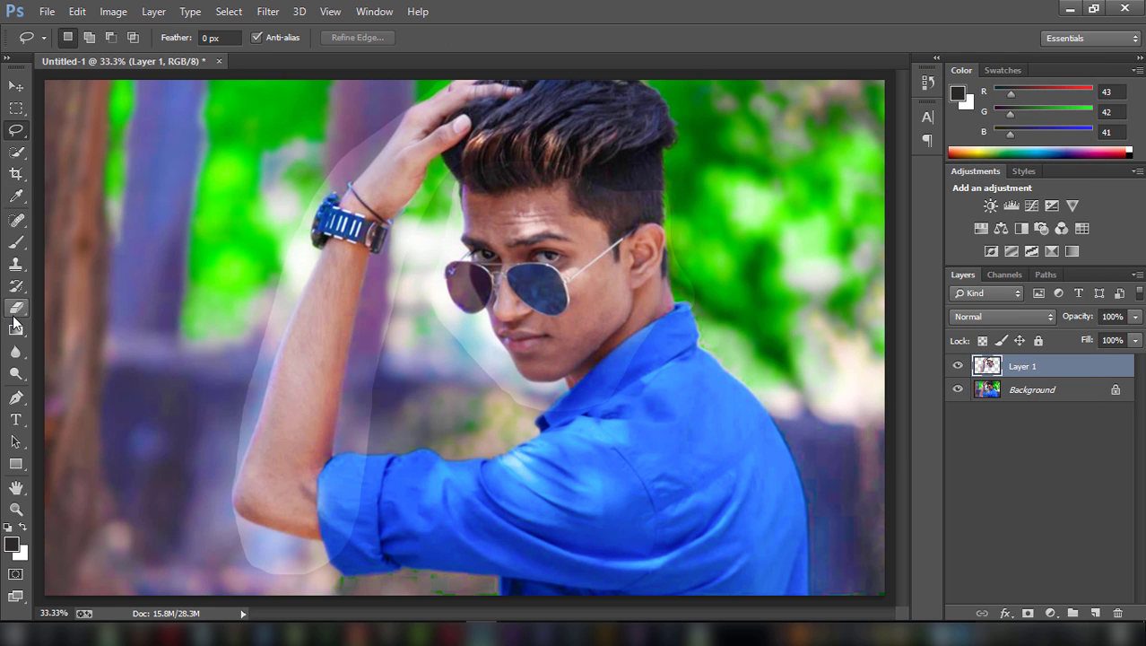
- Apply Noiseware Professional noise reduction with 100% luminance to the layer
left_click(267, 12)
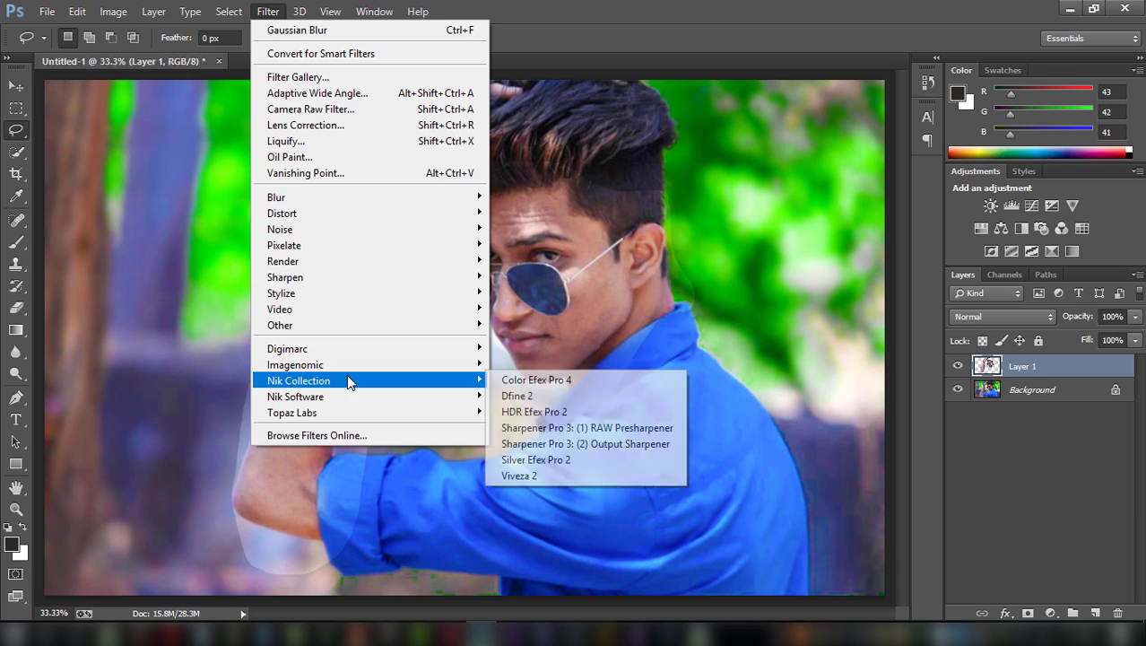
mouse_move(295, 364)
left_click(530, 365)
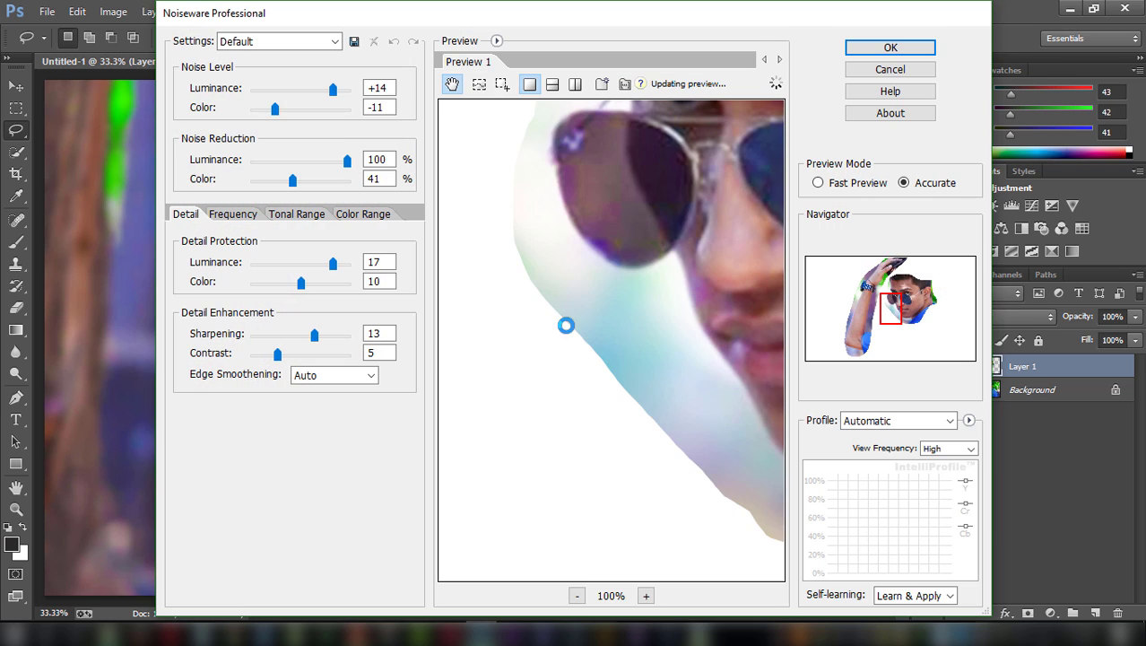
left_click(891, 49)
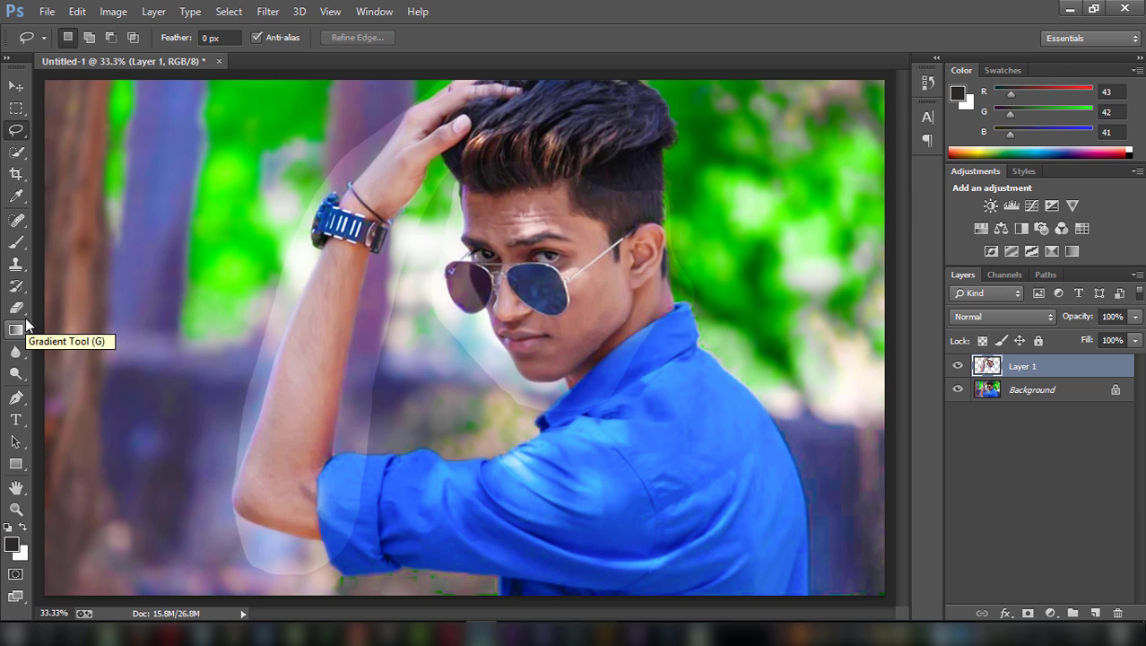
- Switch to the Smudge tool and enlarge the brush to 125 px
left_click(17, 354)
left_click(63, 380)
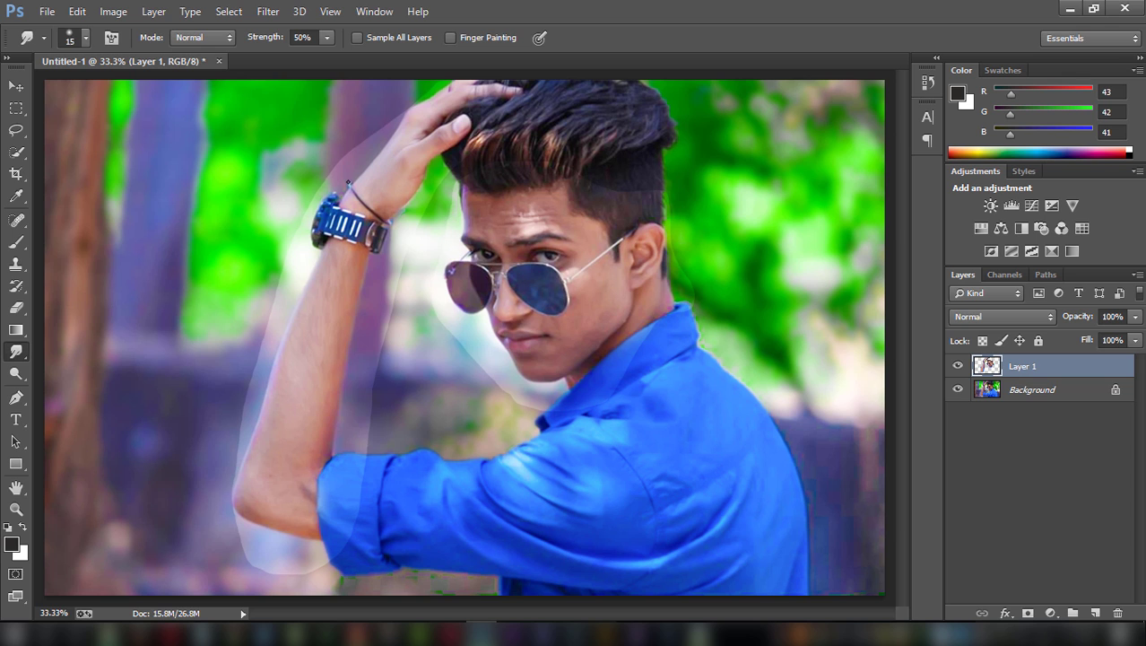
key("bracketright")
key("bracketright")
key("bracketright")
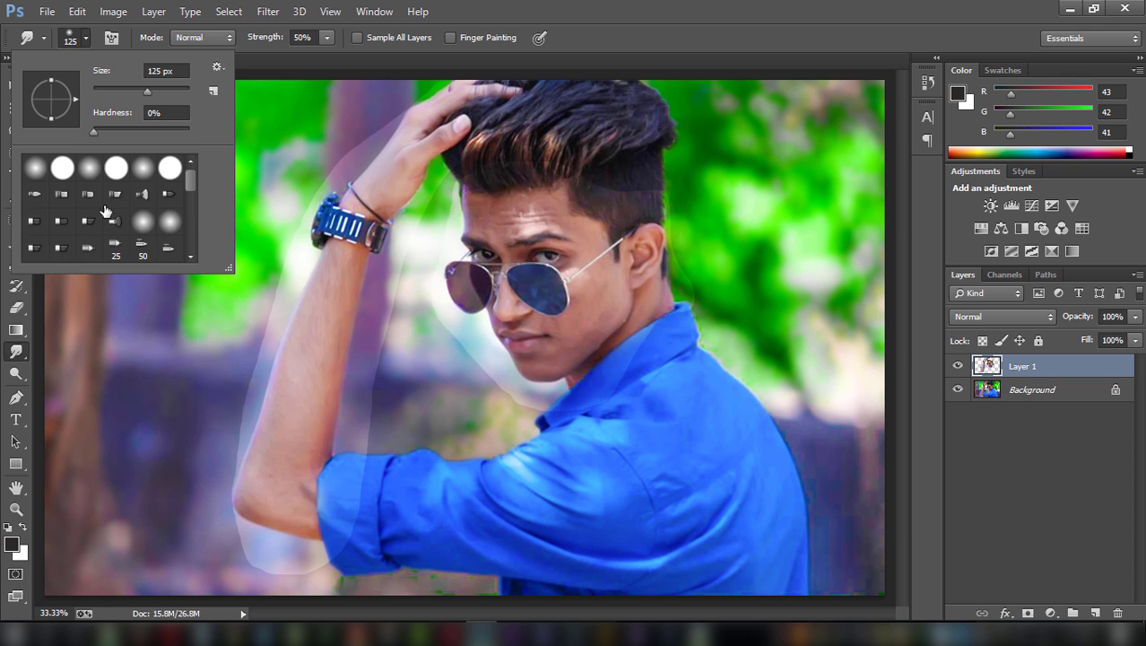
- Load the [Safii_Clon]_Smudge_paint.abr brush set from Downloads and pick its 65 px preset
left_click(86, 38)
scroll(105, 220, "down", 5)
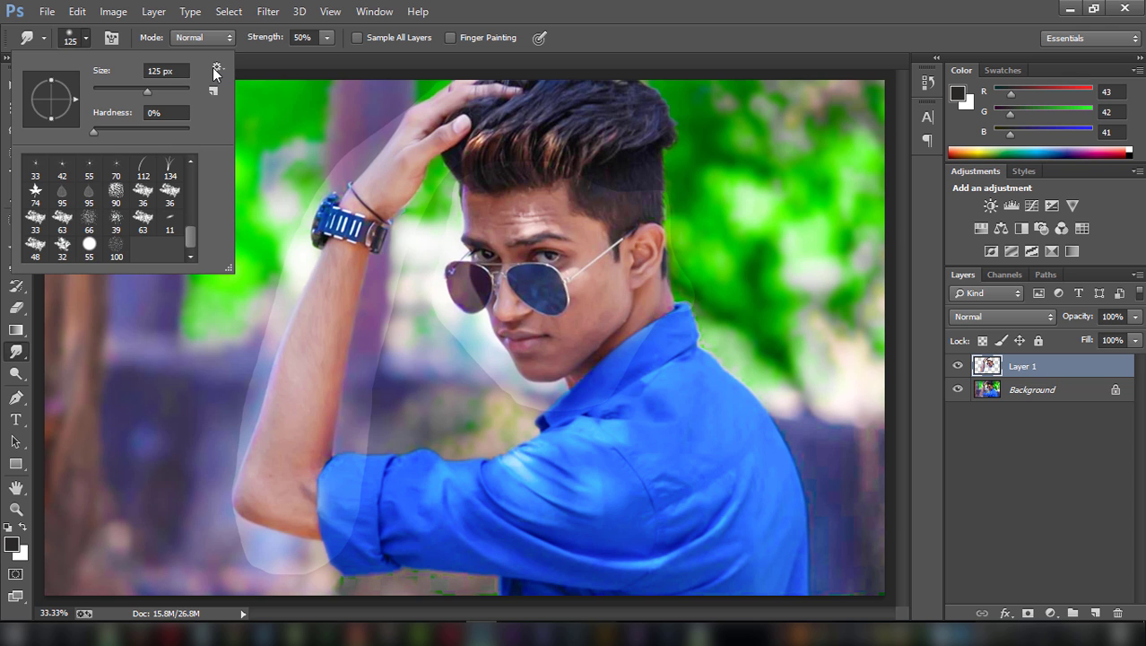
left_click(216, 70)
left_click(287, 289)
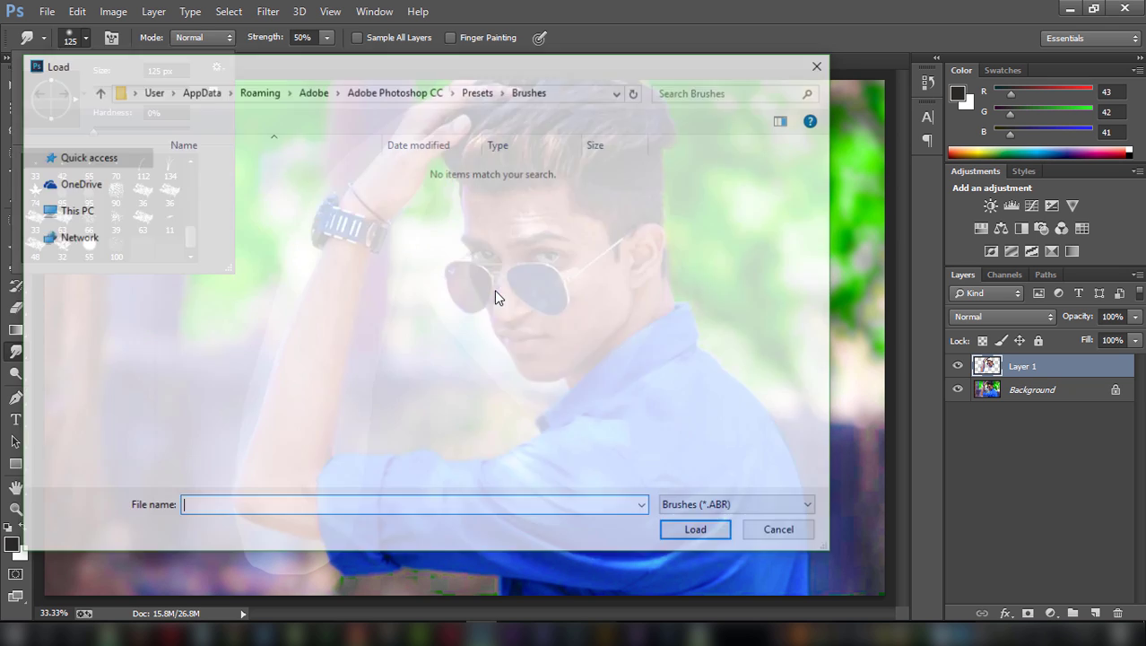
left_click(81, 270)
left_click(789, 190)
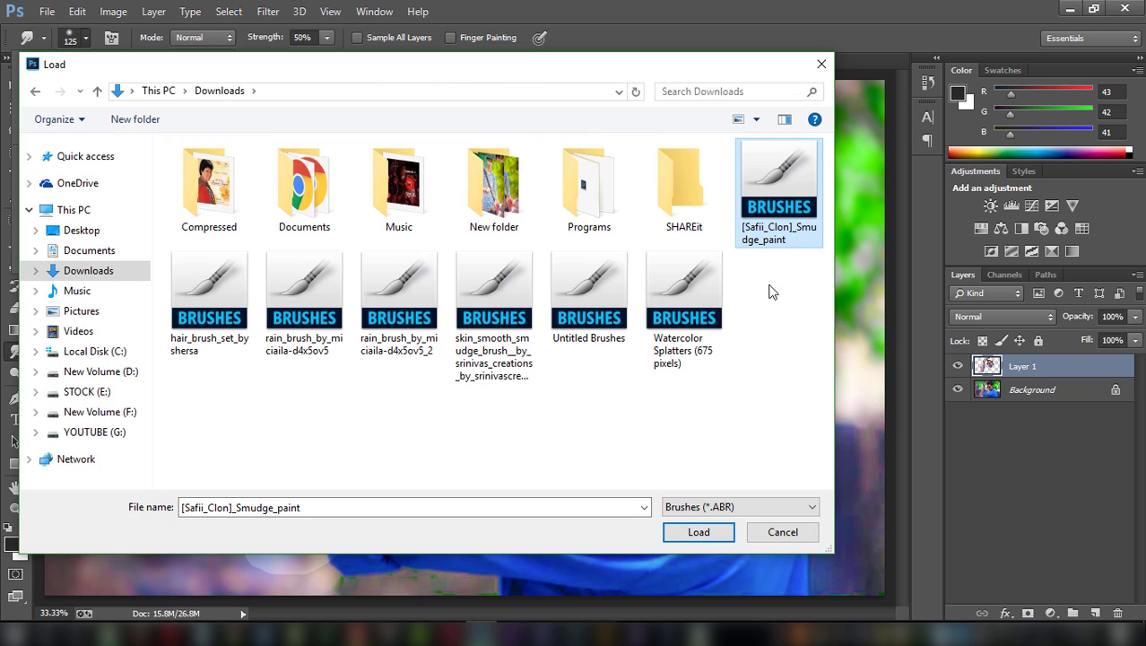
left_click(698, 532)
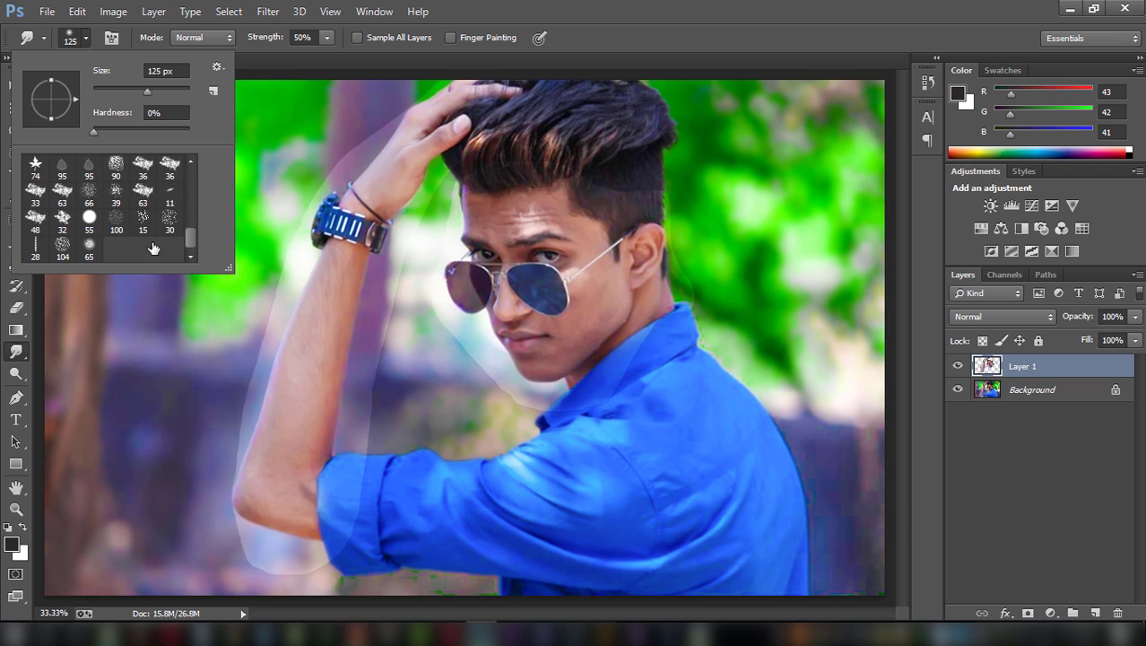
left_click(81, 260)
left_click(732, 163)
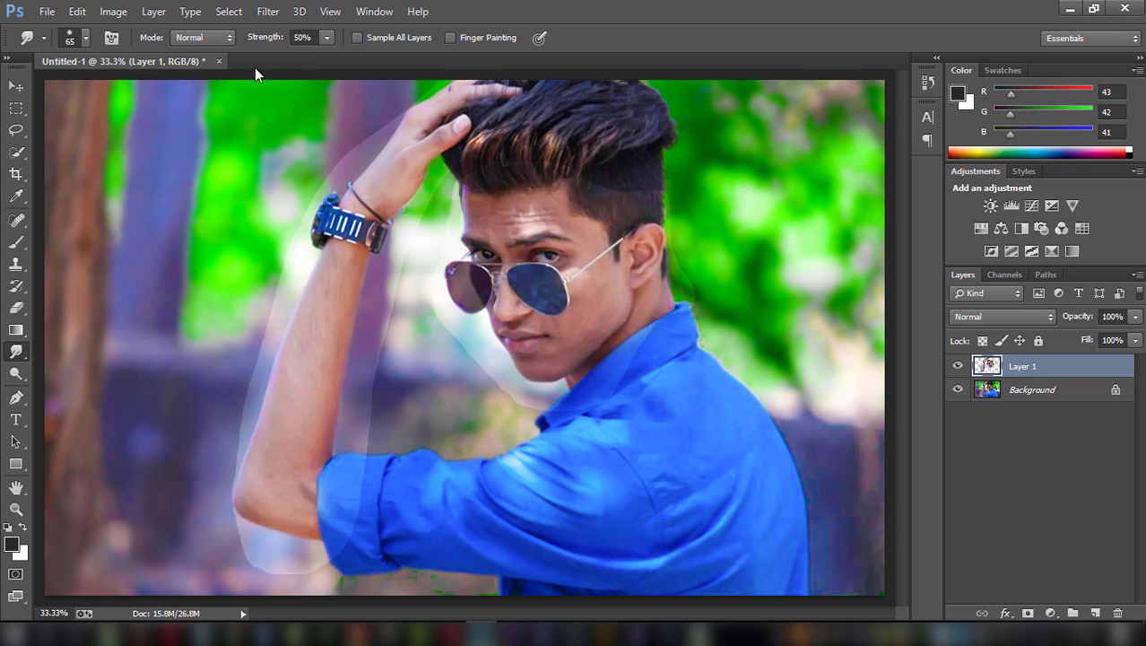
left_click(329, 38)
- Smudge the face skin with a 100 px brush at 24%, then 16% strength
left_click(550, 205)
key("bracketright")
key("bracketright")
key("bracketright")
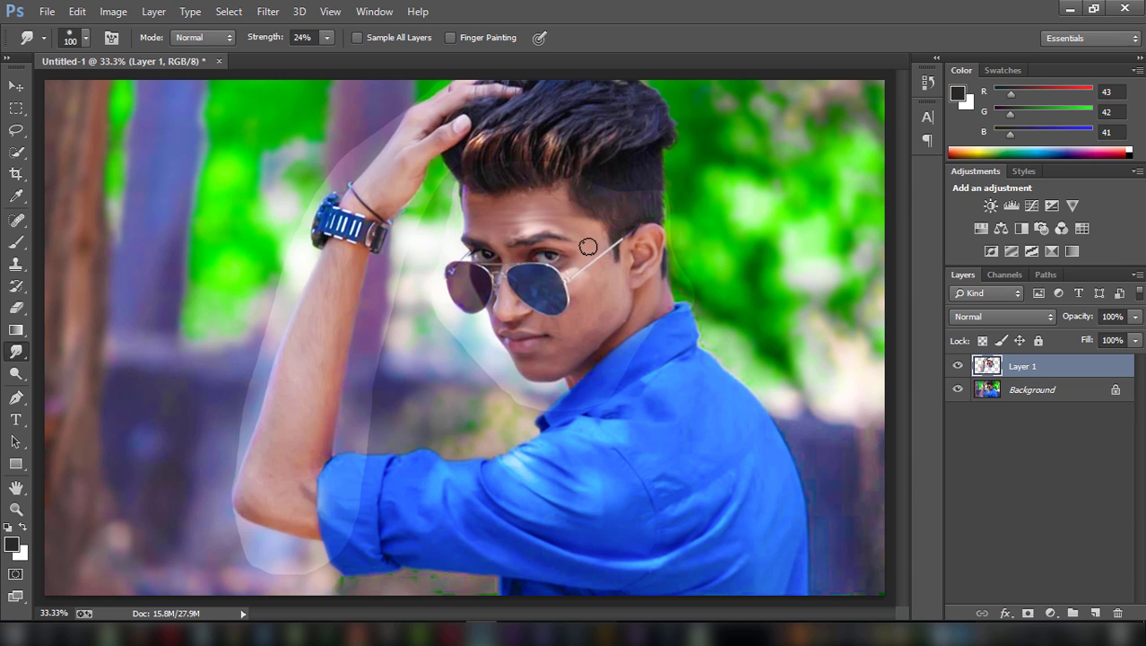
left_click_drag(327, 47, 319, 55)
key("bracketleft")
key("bracketleft")
- Erase the pale halo along the arm, sleeve, hair outline and top of the head
left_click(16, 308)
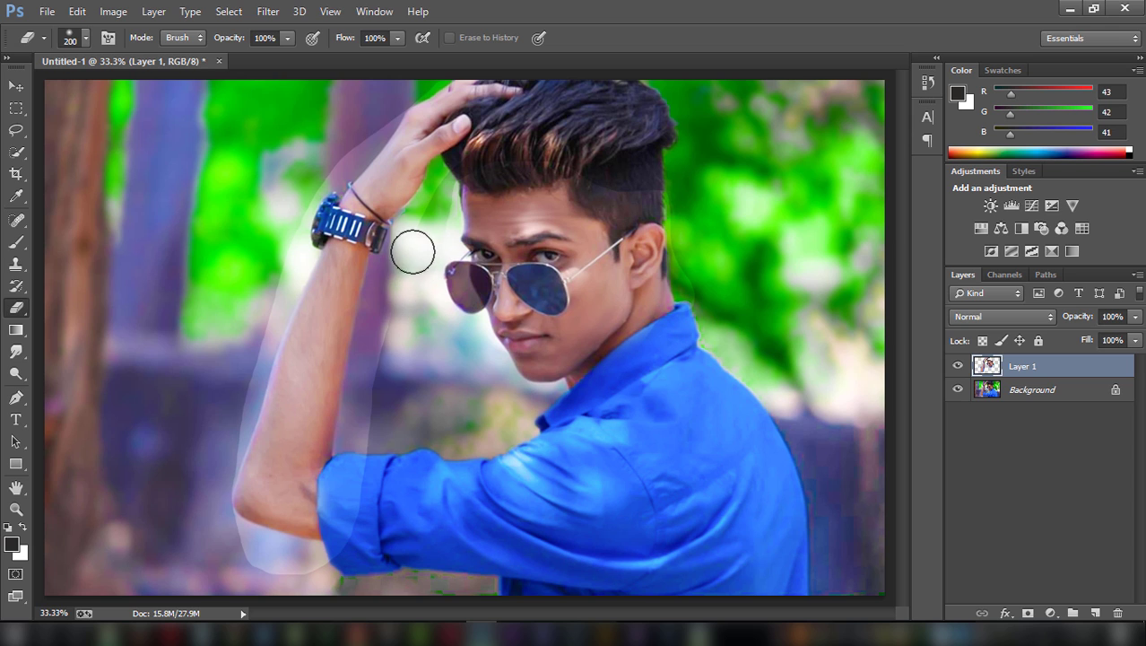
mouse_move(346, 529)
left_mouse_down()
mouse_move(285, 550)
mouse_move(216, 522)
mouse_move(297, 217)
mouse_move(378, 92)
mouse_move(375, 113)
left_mouse_up()
mouse_move(489, 171)
left_mouse_down()
mouse_move(417, 237)
mouse_move(606, 184)
mouse_move(671, 194)
mouse_move(678, 218)
mouse_move(708, 235)
mouse_move(729, 295)
left_mouse_up()
left_click_drag(624, 175, 634, 146)
mouse_move(496, 111)
left_mouse_down()
mouse_move(540, 136)
mouse_move(576, 123)
mouse_move(621, 144)
left_mouse_up()
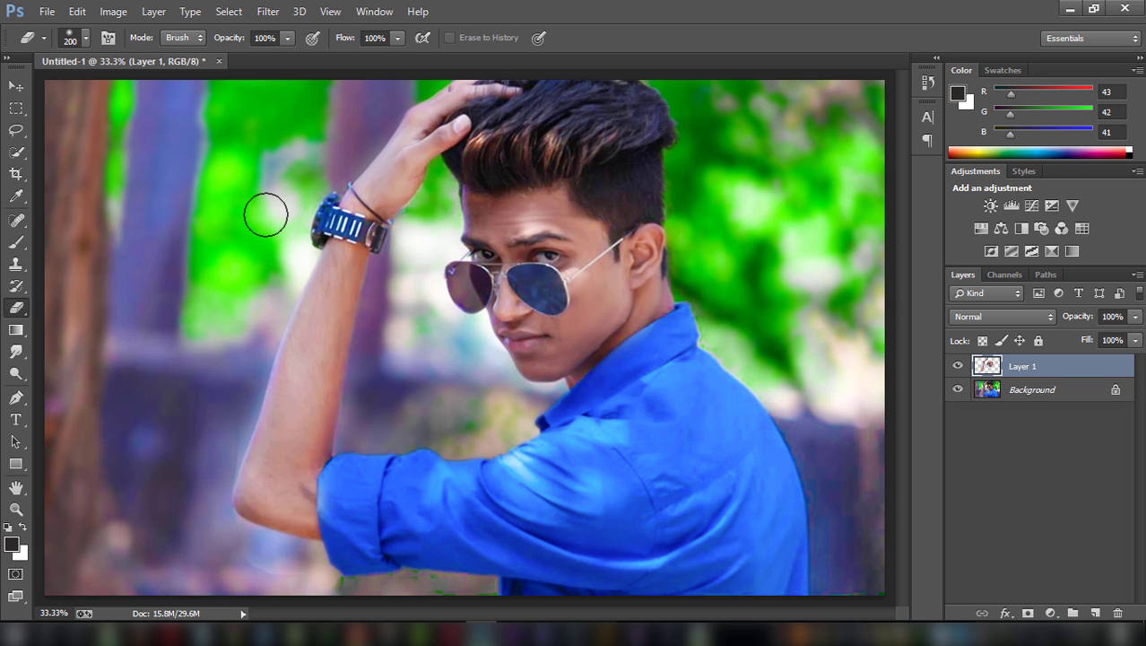
key("ctrl+minus")
key("ctrl+minus")
key("ctrl+minus")
key("ctrl+plus")
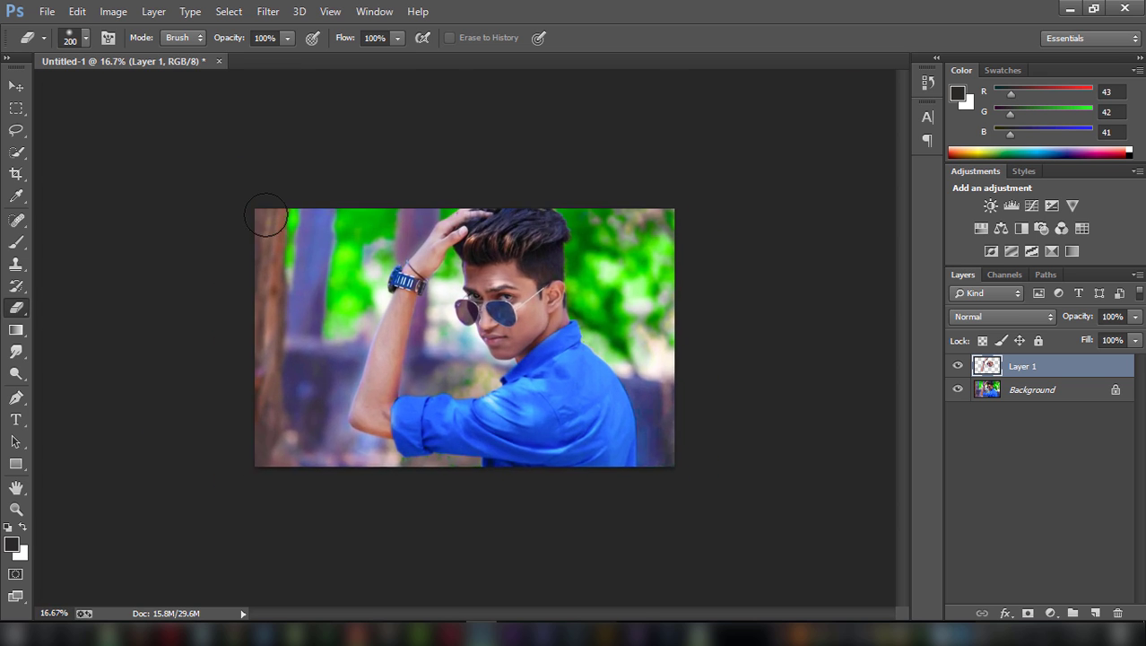
key("ctrl+plus")
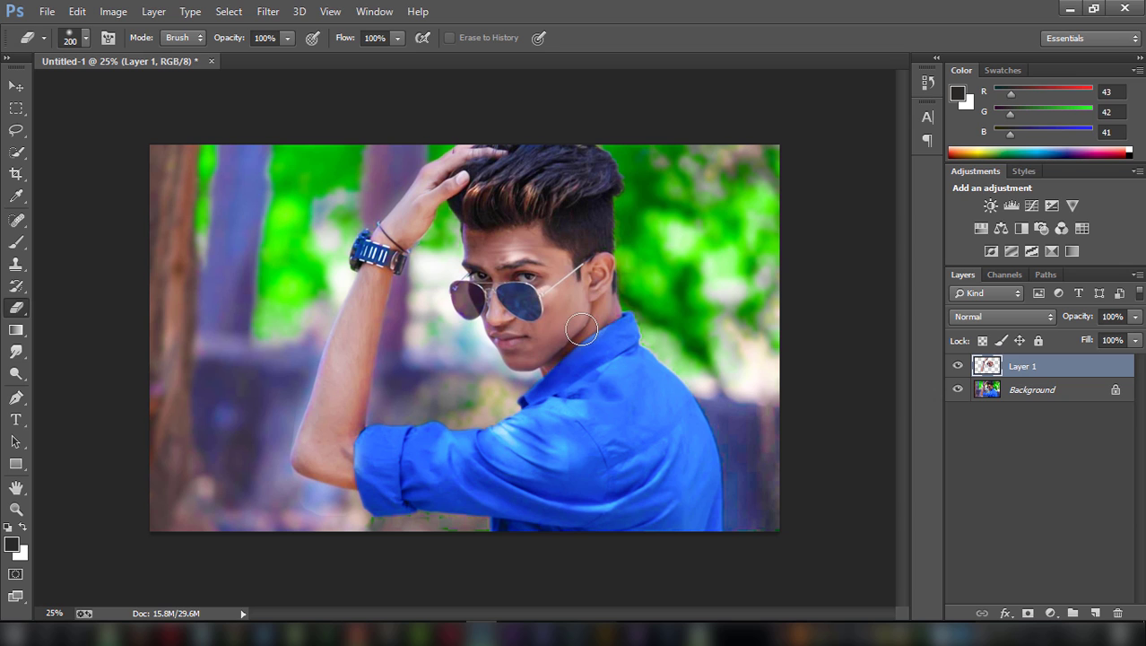
left_click(16, 352)
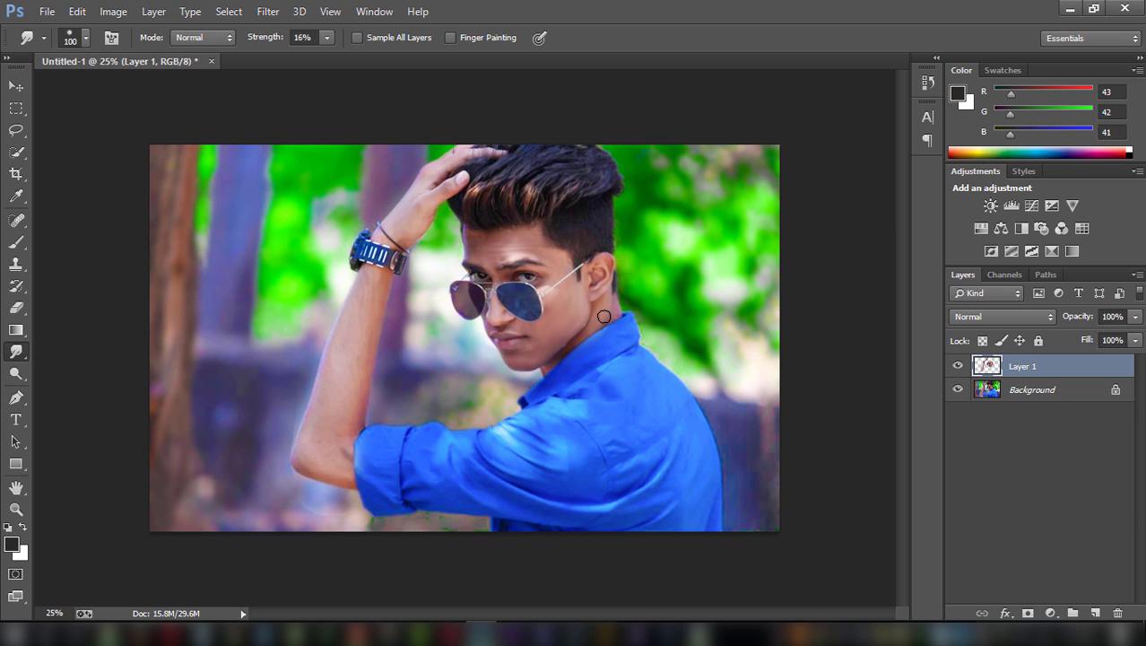
- Apply Brightness -2 and Contrast -5 to the face-and-arm Layer 1 via Brightness/Contrast
left_click(113, 10)
mouse_move(138, 54)
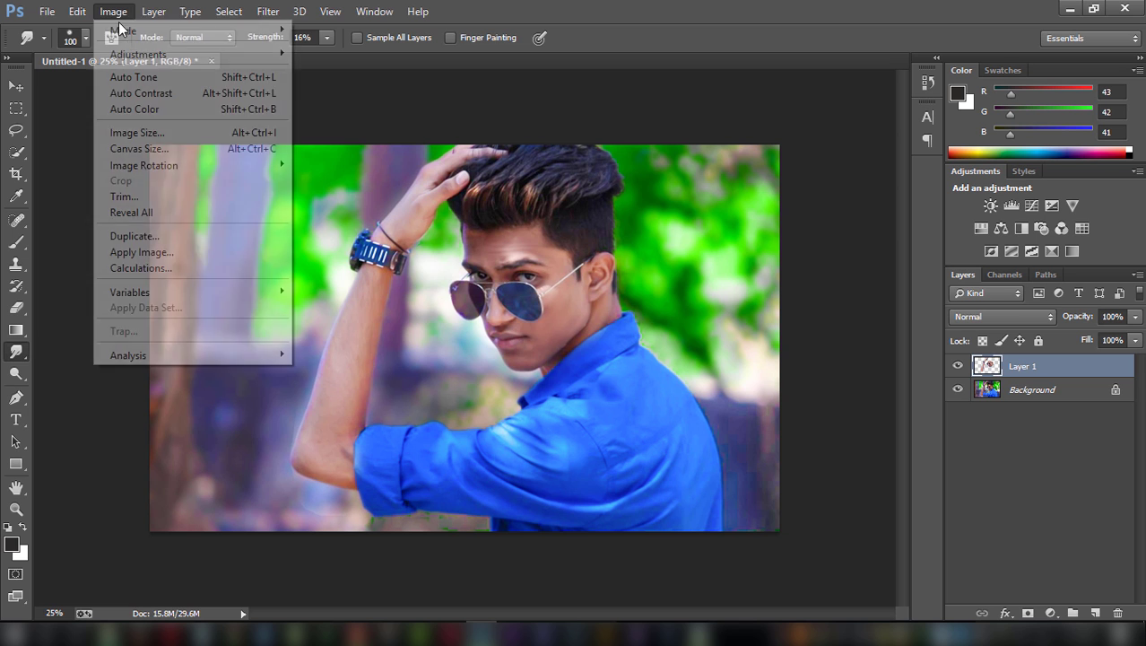
left_click(556, 70)
left_click_drag(550, 165, 877, 130)
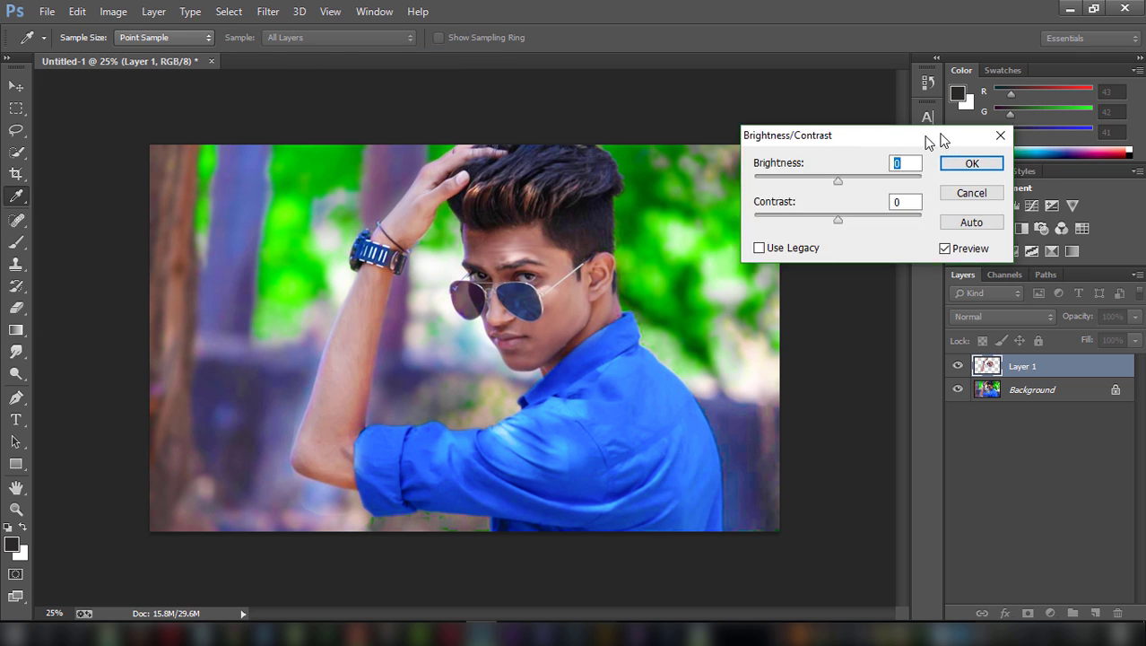
left_click_drag(862, 174, 862, 185)
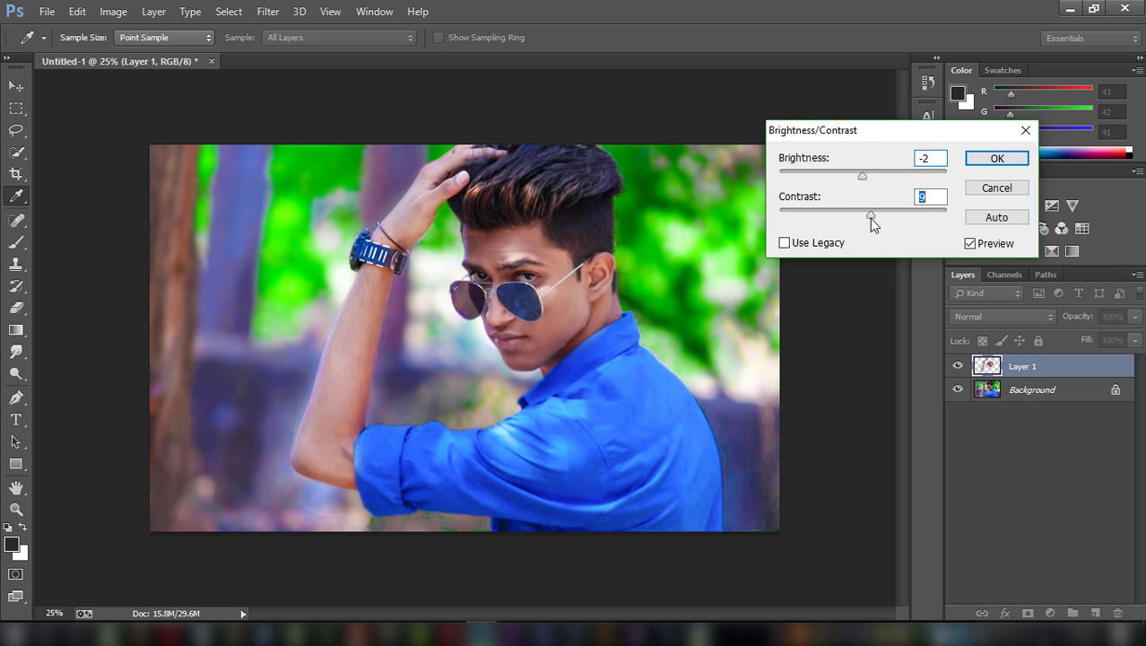
left_click_drag(870, 216, 861, 216)
left_click(997, 159)
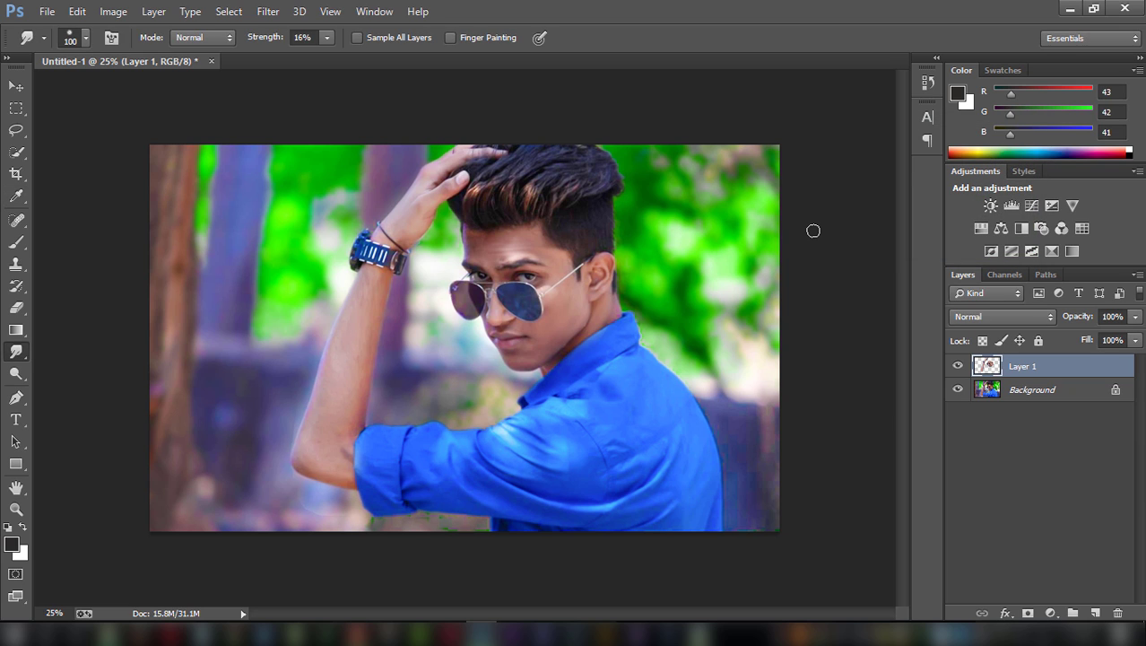
- Erase the smudging over the left sunglass lens and sample the cheek's skin tone
left_click(16, 307)
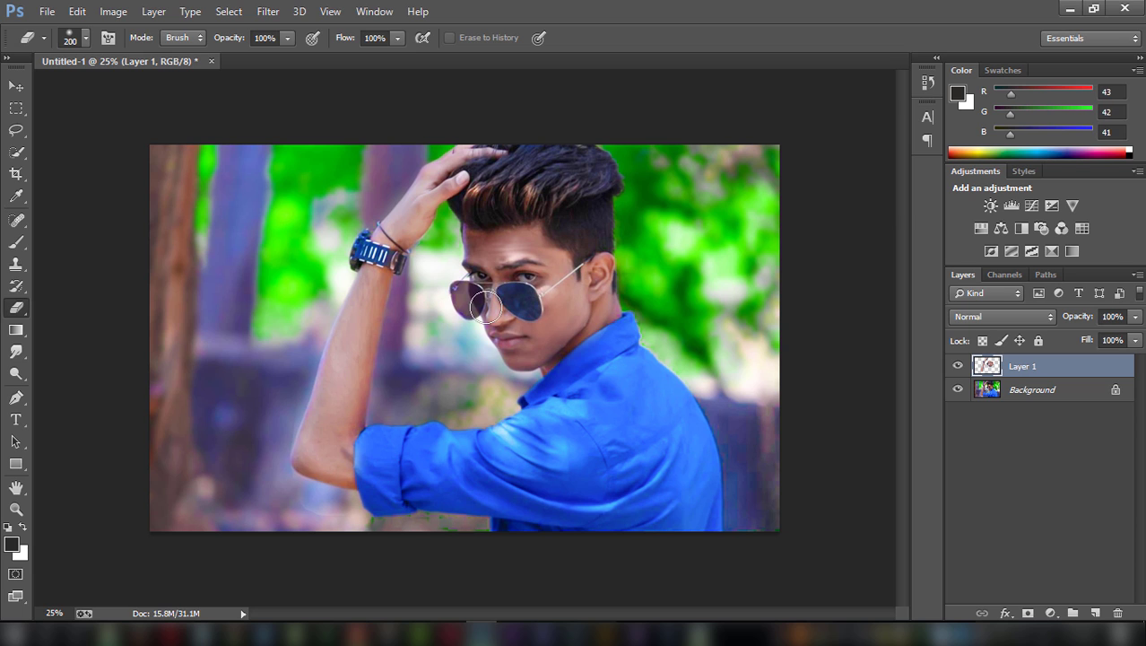
mouse_move(505, 297)
left_mouse_down()
mouse_move(466, 296)
mouse_move(521, 298)
left_mouse_up()
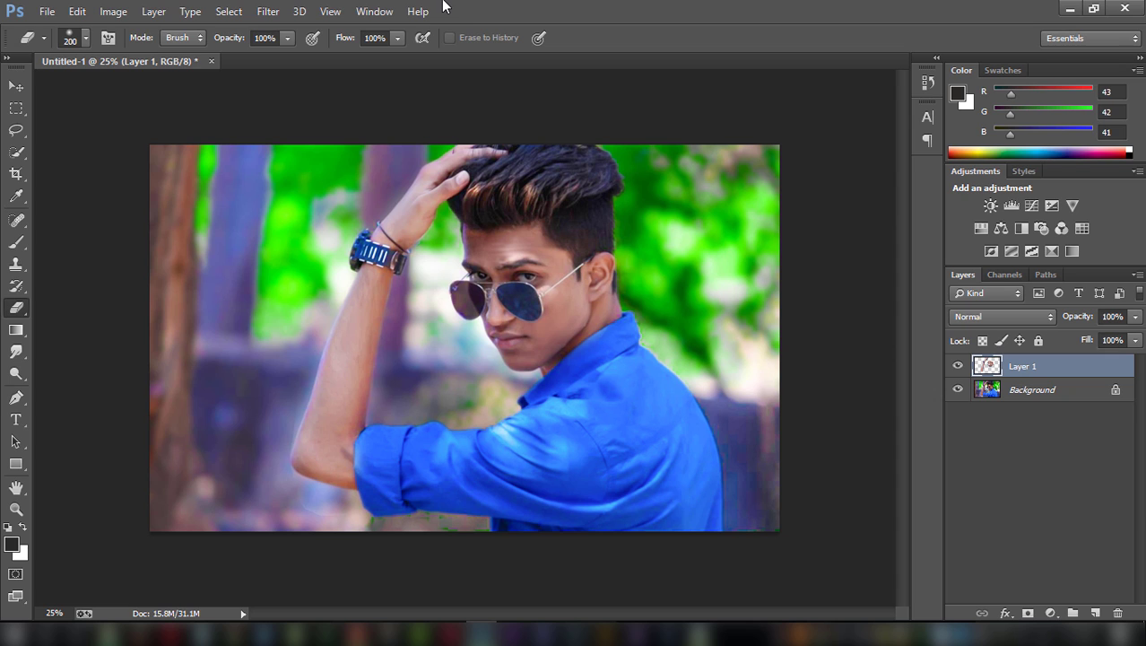
left_click(16, 196)
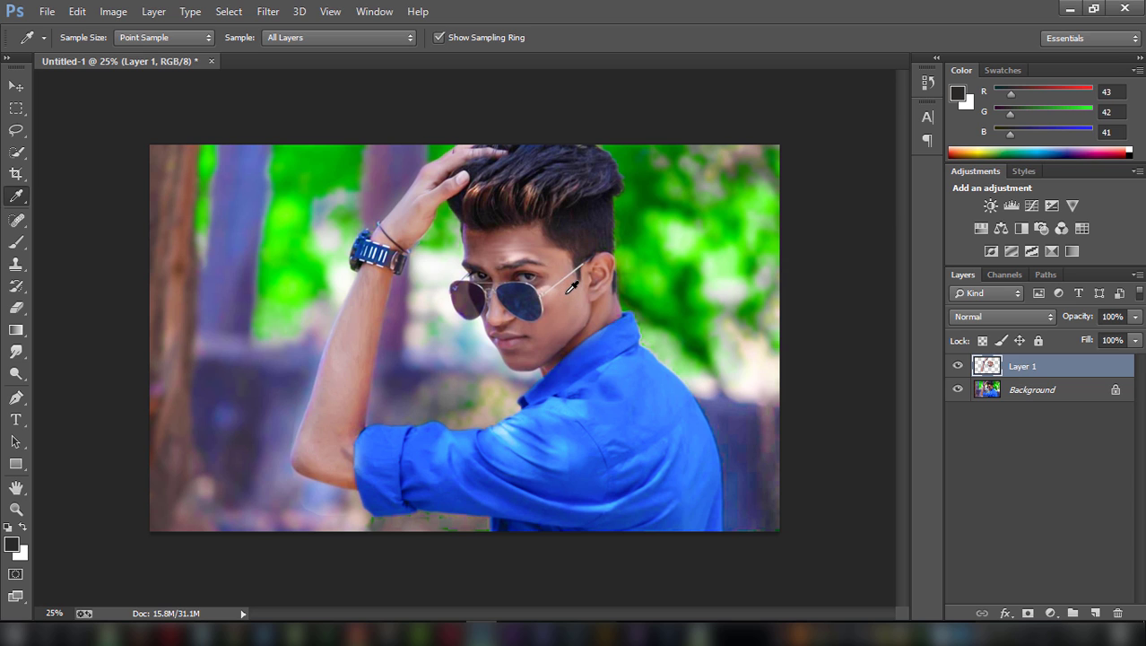
left_click(568, 292)
- Add a new empty layer at 34% opacity for brush painting
left_click(1095, 613)
left_click(17, 242)
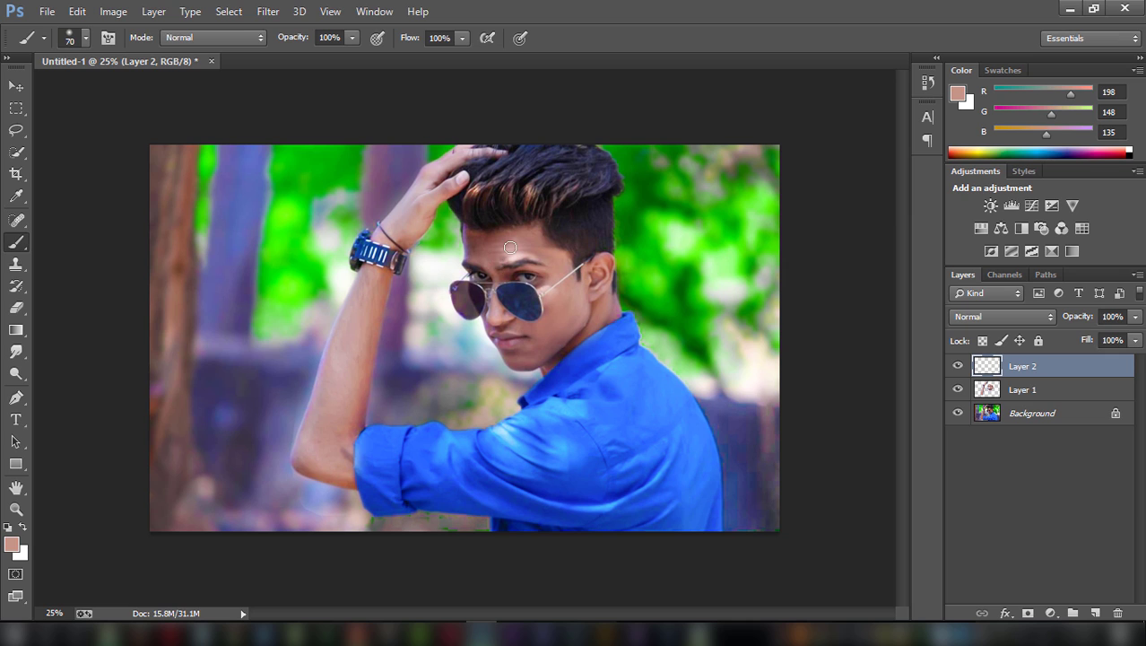
left_click(1134, 316)
key("Return")
- Paint faint skin tone over the forehead, jaw and cheek with a 100–125 px brush
key("bracketright")
key("bracketright")
key("bracketright")
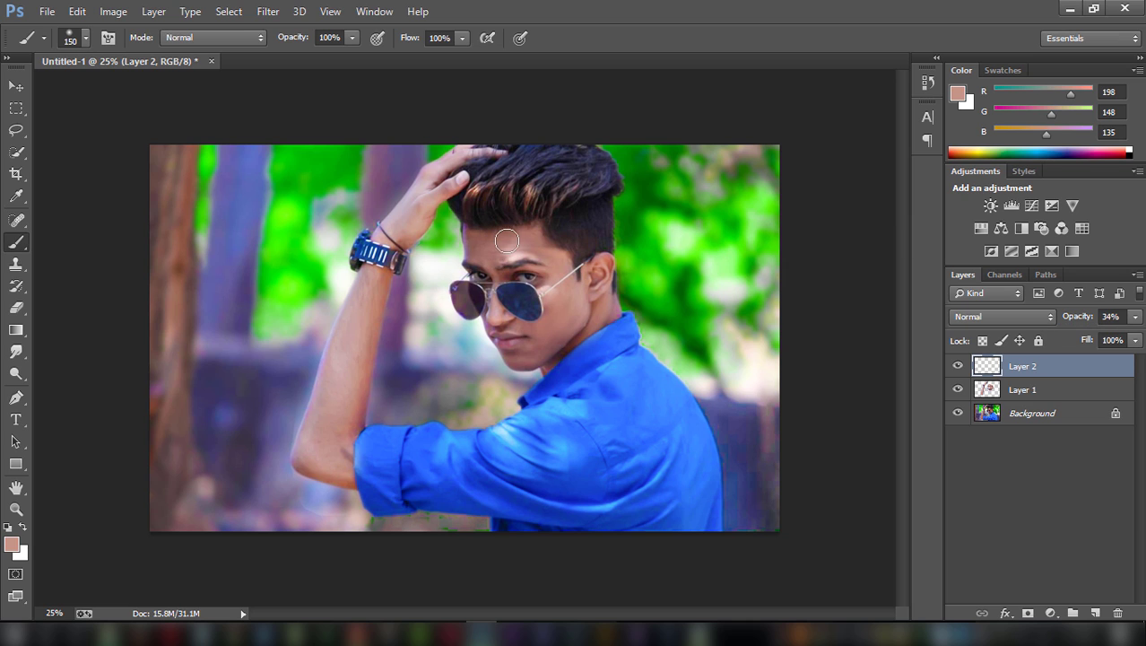
key("bracketleft")
key("bracketleft")
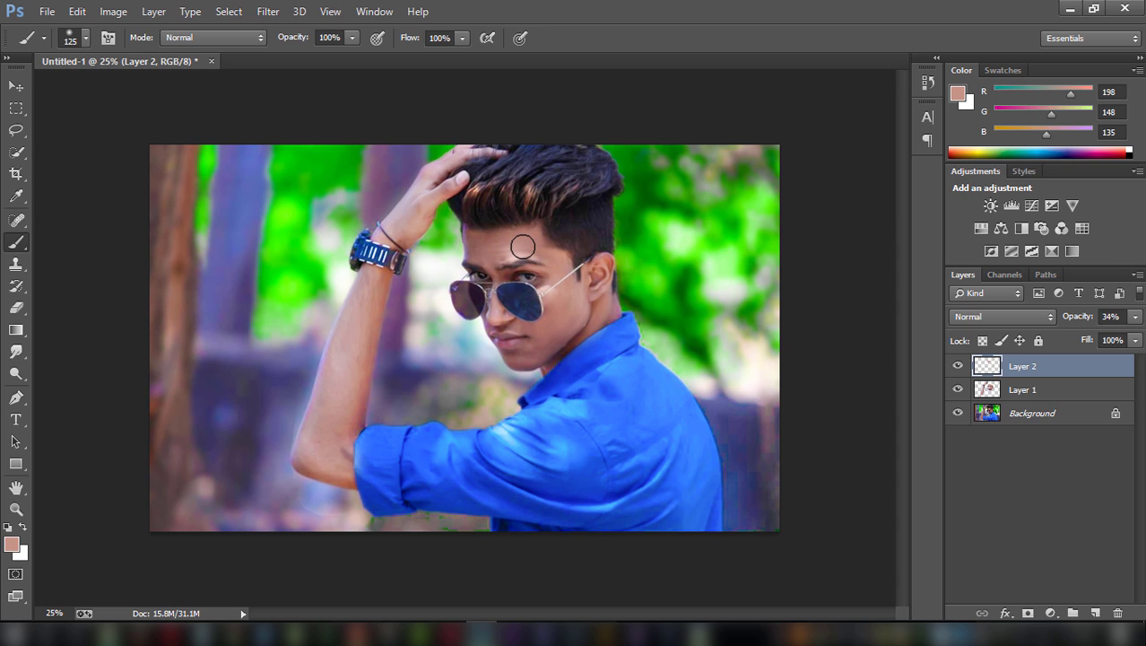
left_click_drag(512, 243, 540, 247)
left_click_drag(603, 309, 583, 336)
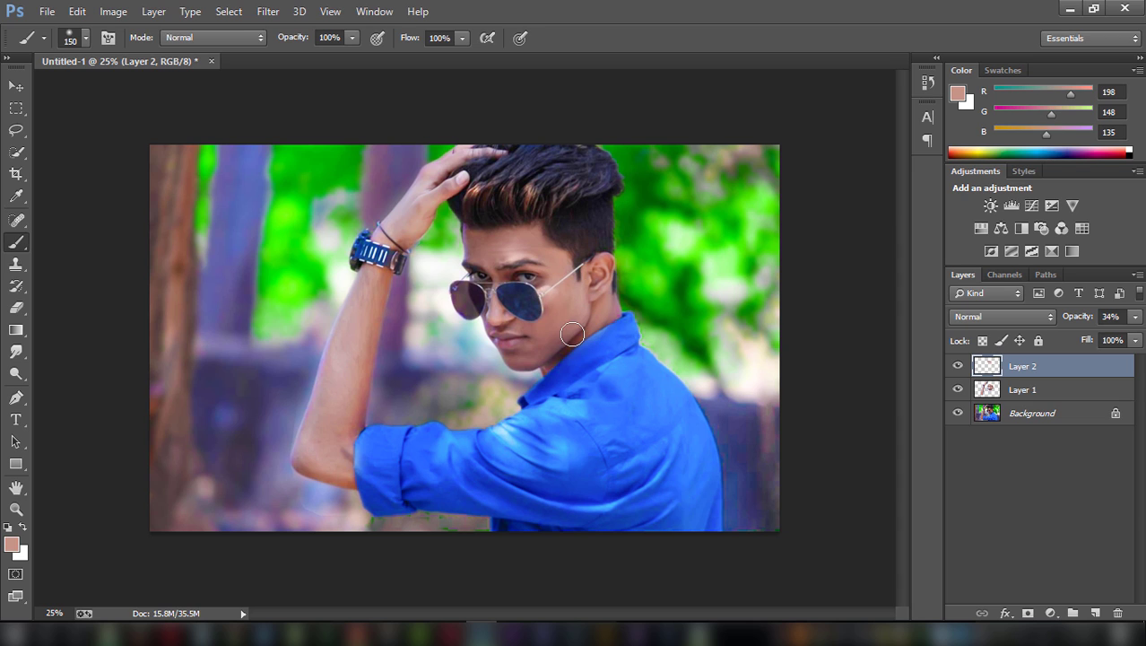
key("bracketright")
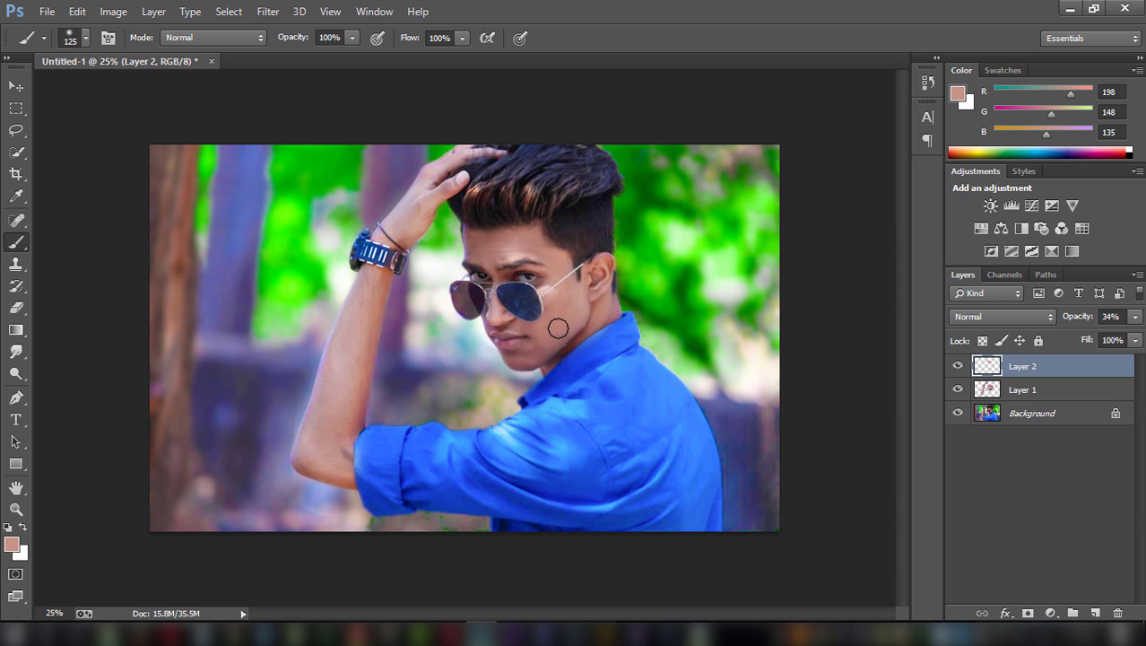
left_click_drag(544, 325, 584, 311)
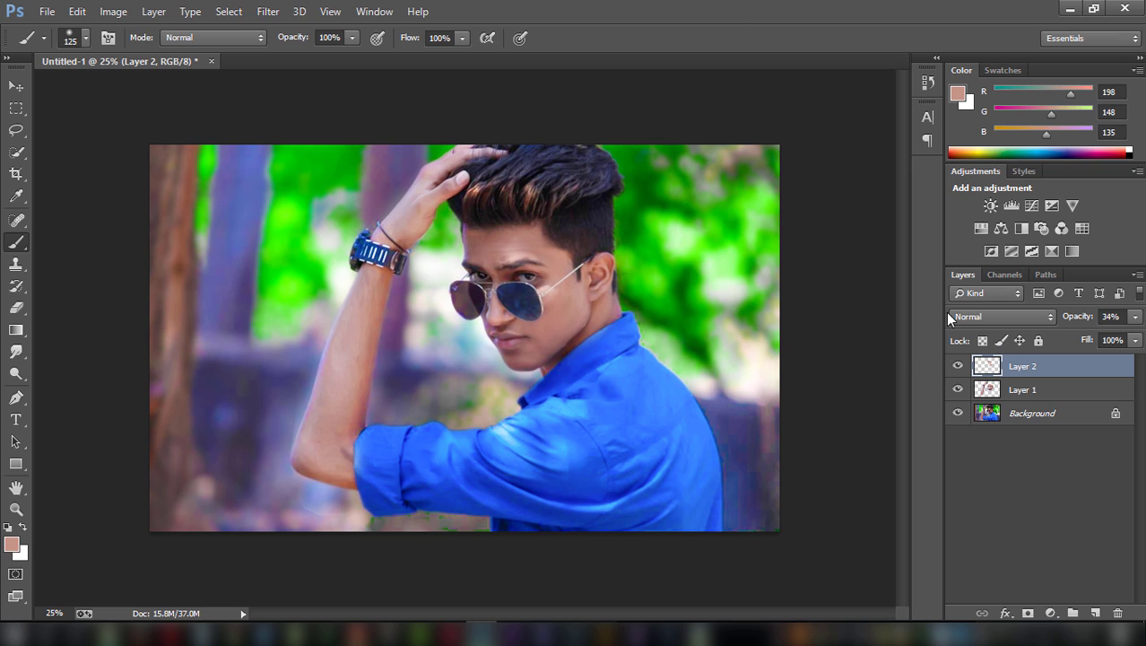
left_click(958, 366)
- Merge the paint layer with Layer 1 into Layer 2 and review the whole portrait
left_click(1031, 392, "ctrl")
right_click(1031, 392)
left_click(777, 492)
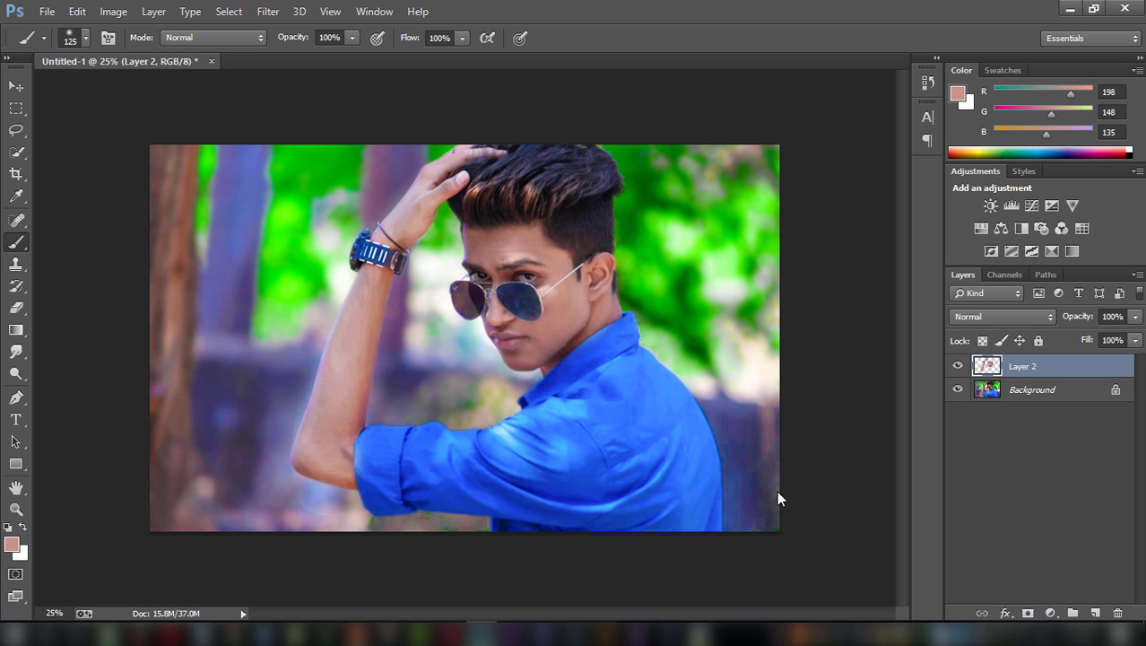
key("ctrl+minus")
key("ctrl+minus")
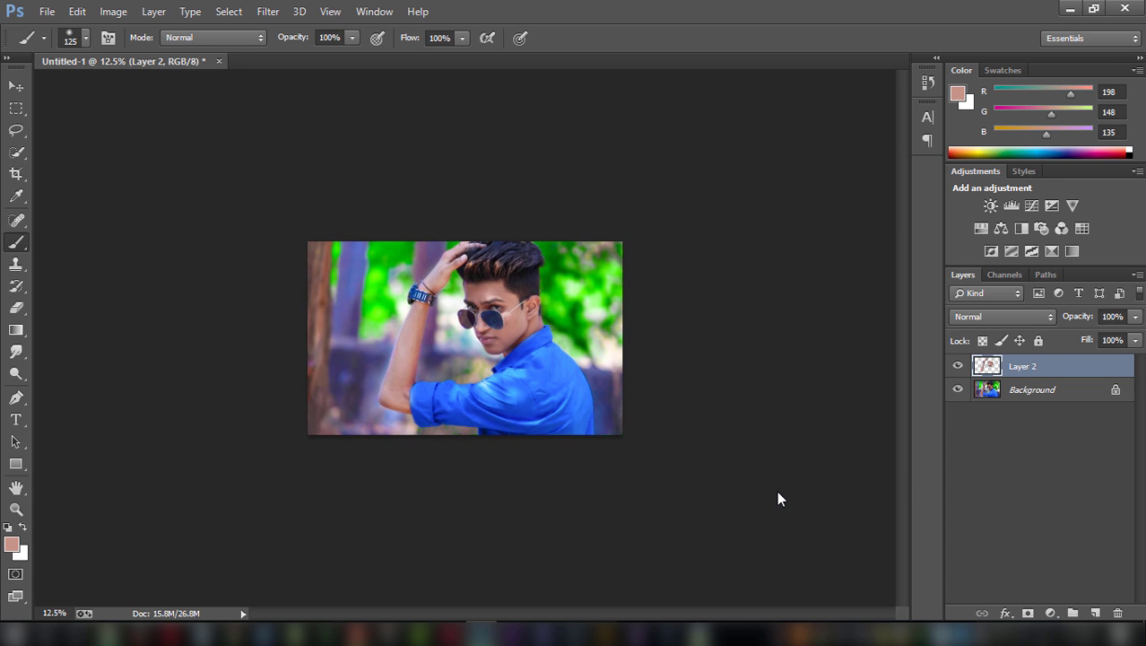
key("ctrl+plus")
key("ctrl+plus")
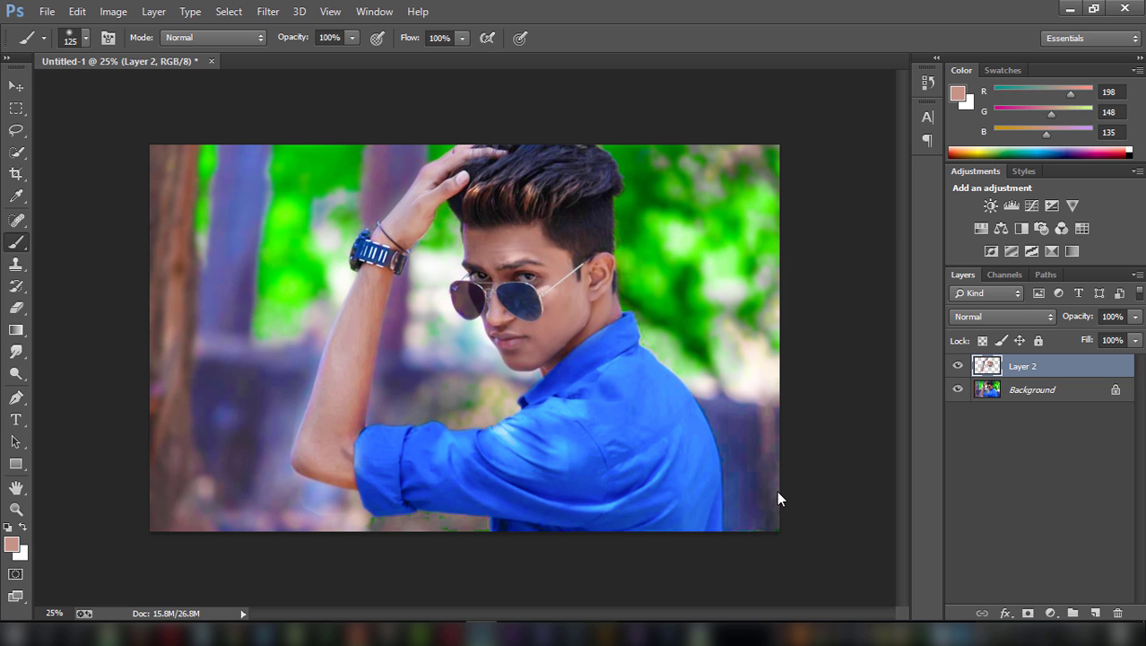
key("ctrl+plus")
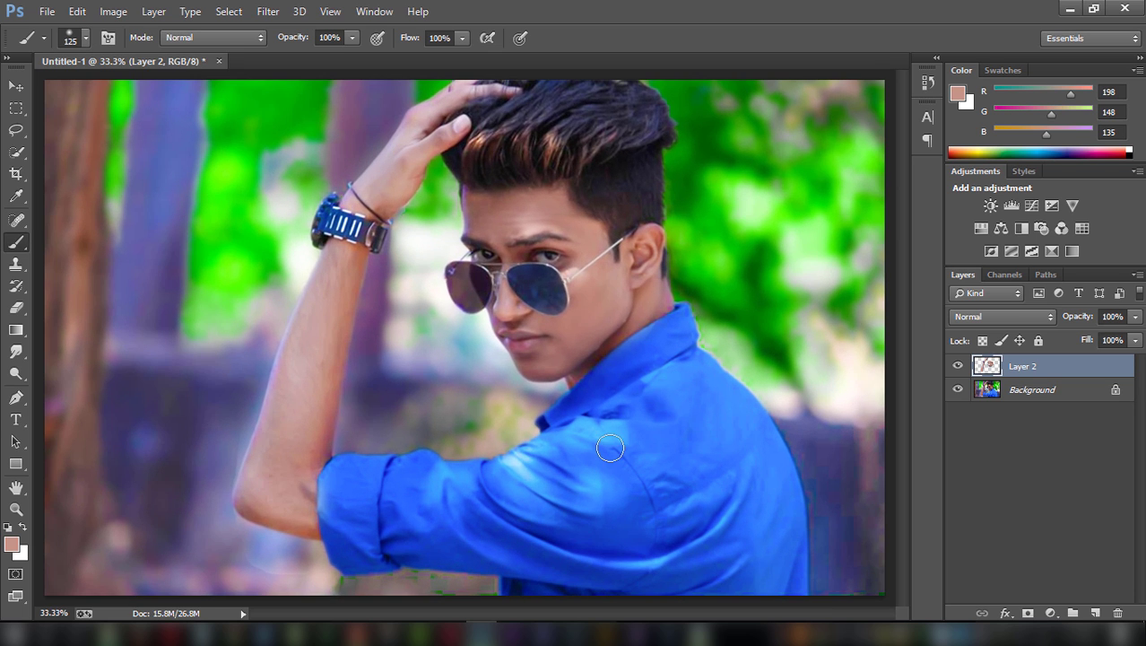
left_click(47, 13)
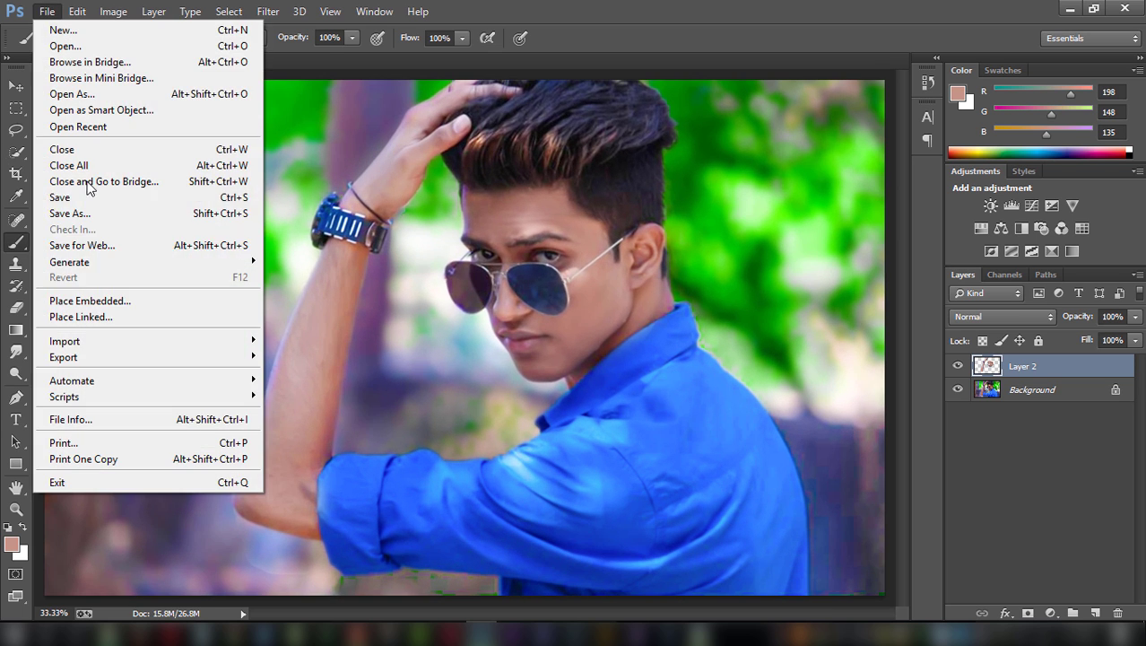
- Place Embedded ojo_azul_png_by_mario_editions-d5ikij5 from the PNGS folder as a new layer
left_click(148, 301)
scroll(554, 298, "down", 5)
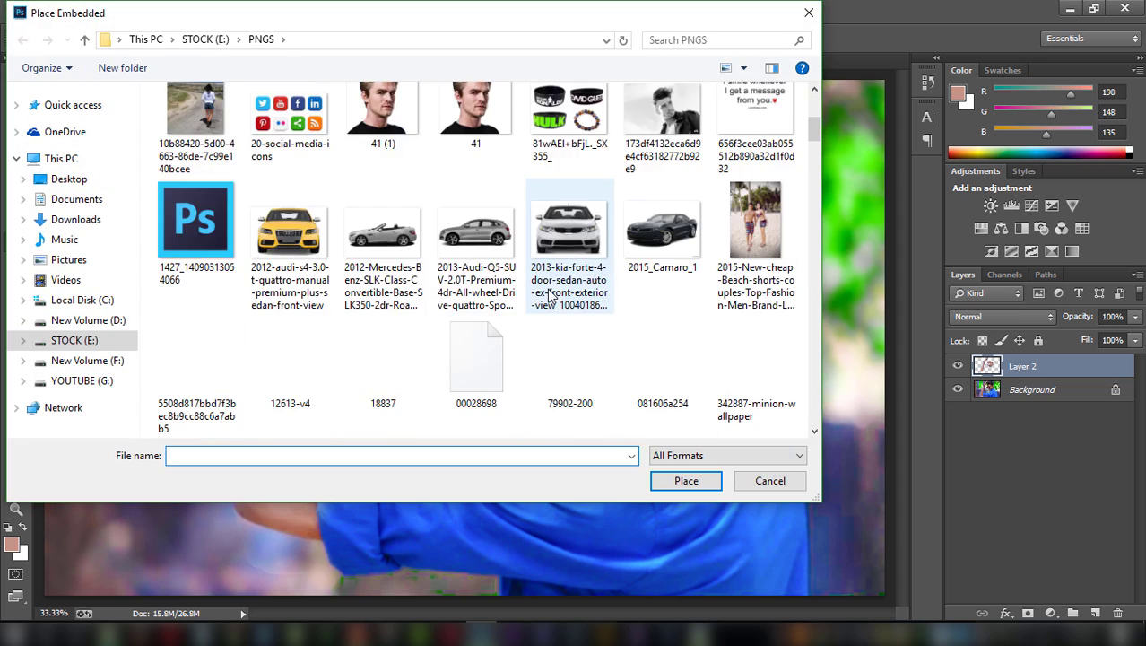
scroll(554, 298, "down", 4)
scroll(554, 299, "down", 2)
scroll(554, 299, "down", 2)
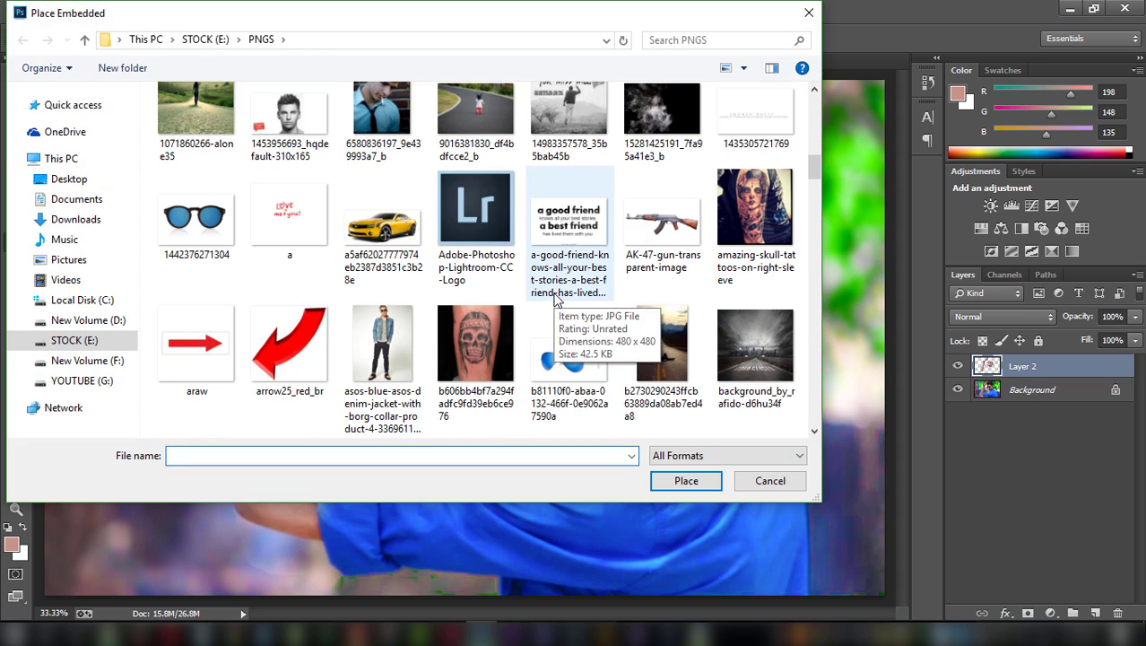
scroll(554, 298, "down", 2)
scroll(554, 298, "down", 5)
scroll(554, 299, "down", 2)
scroll(554, 299, "down", 3)
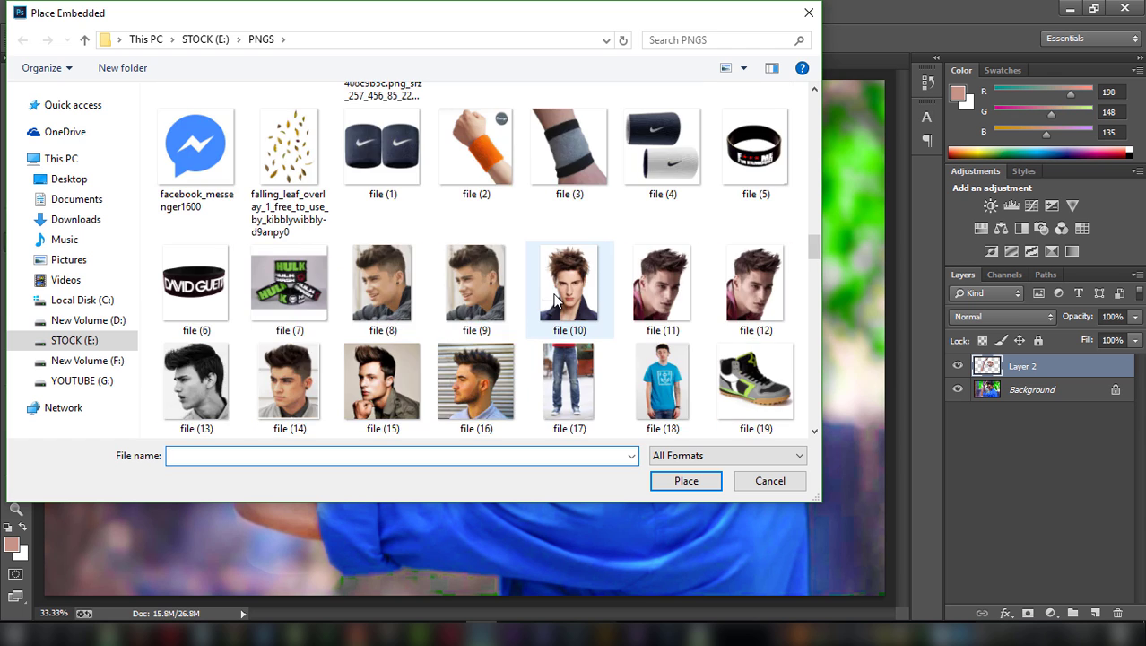
scroll(554, 298, "down", 3)
scroll(554, 299, "down", 4)
scroll(554, 299, "down", 3)
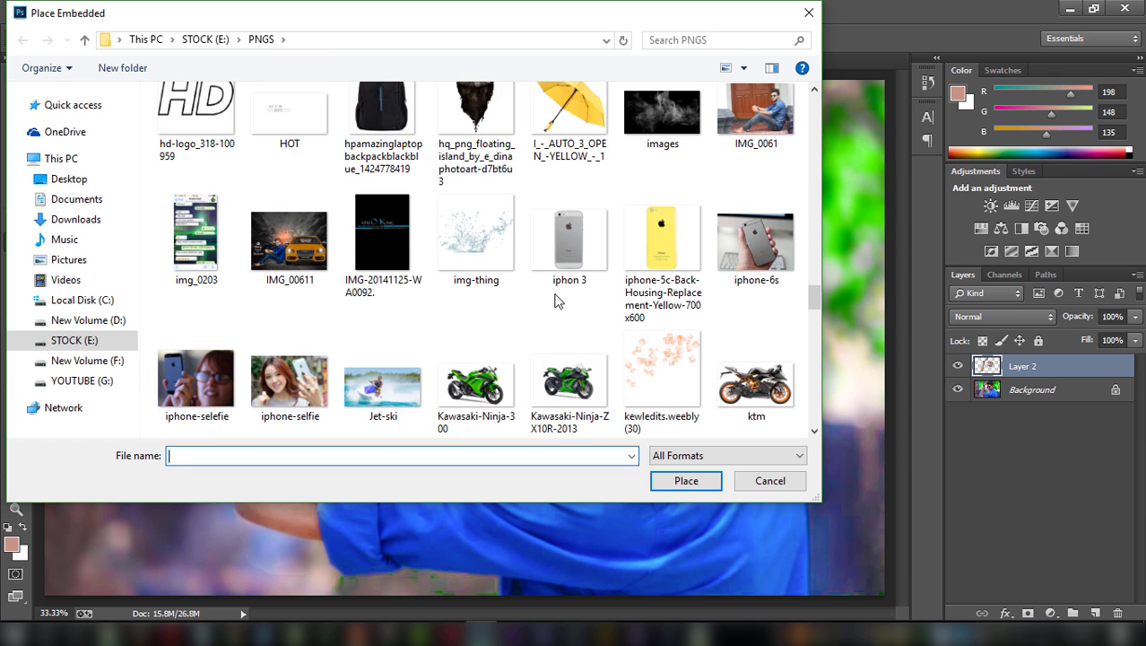
scroll(555, 298, "down", 3)
scroll(555, 298, "down", 3)
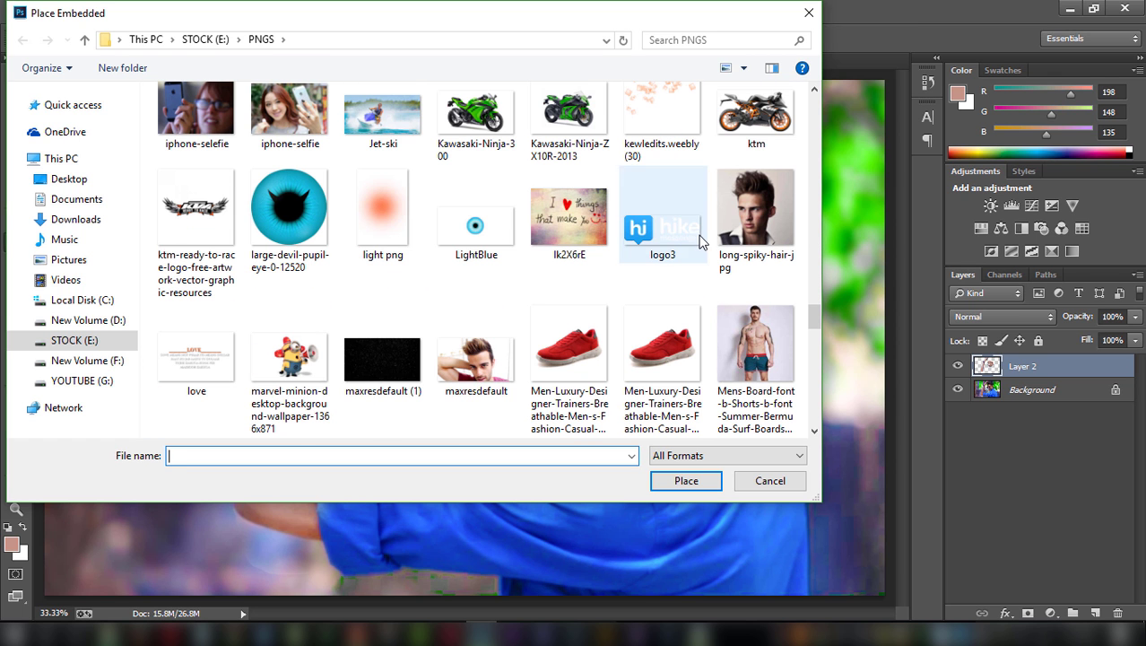
scroll(460, 302, "down", 3)
left_click(637, 368)
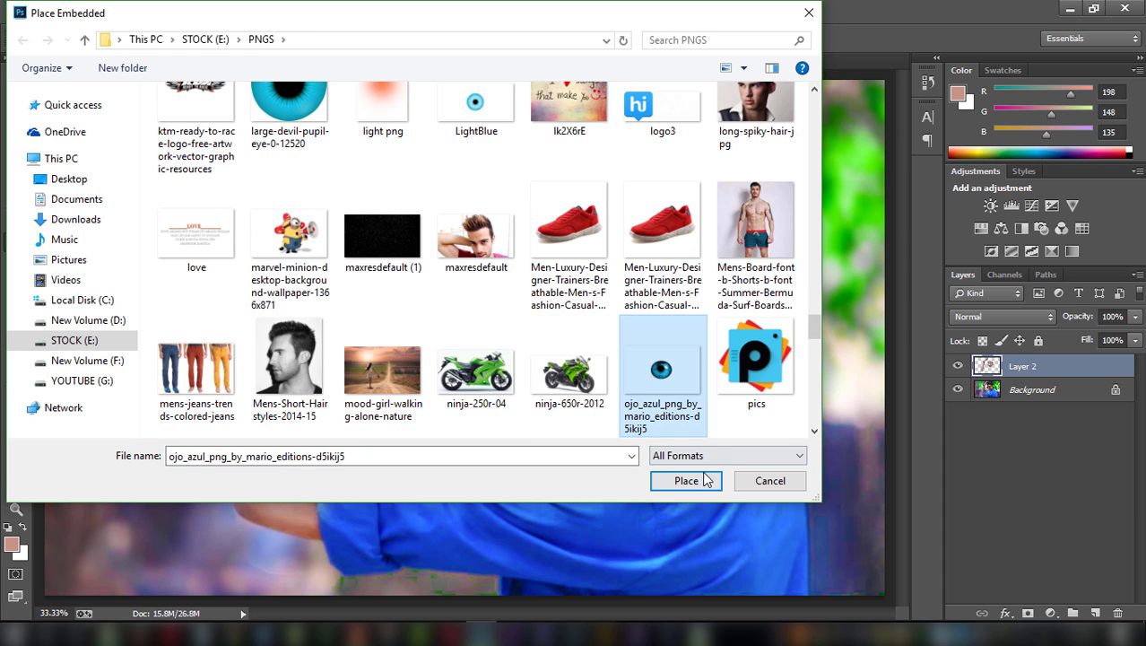
left_click(686, 481)
key("ctrl+plus")
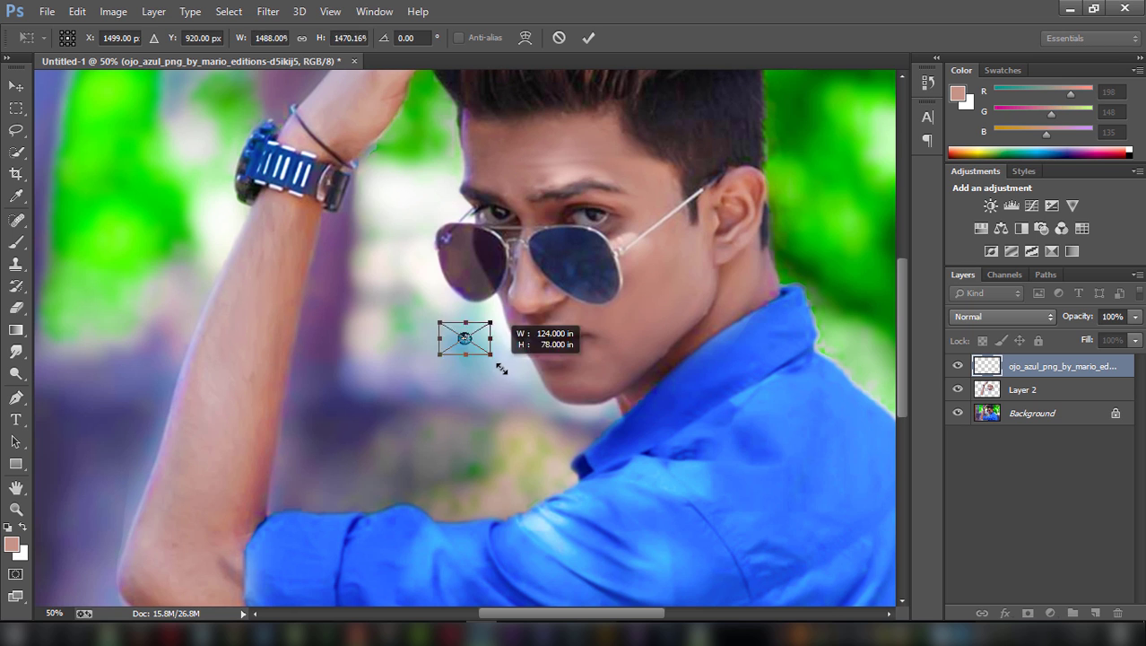
- Scale the placed blue eye image and move it onto the man's visible eye
left_click_drag(469, 340, 537, 396)
left_click_drag(507, 345, 646, 208)
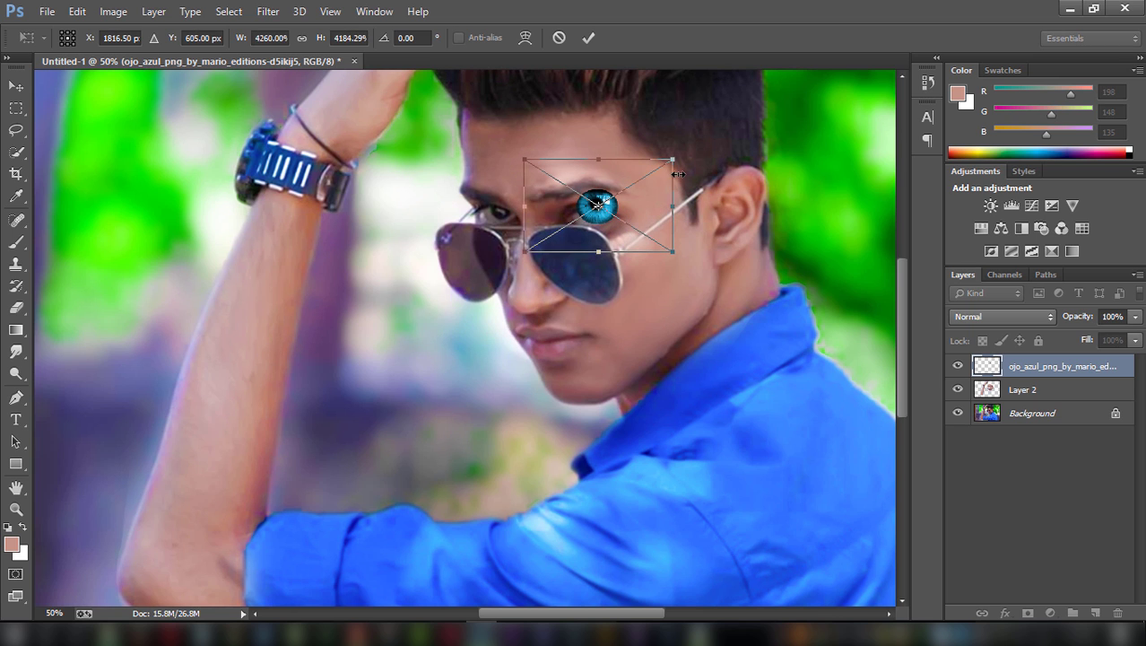
mouse_move(672, 162)
left_mouse_down()
mouse_move(639, 199)
mouse_move(643, 185)
mouse_move(639, 207)
mouse_move(636, 191)
left_mouse_up()
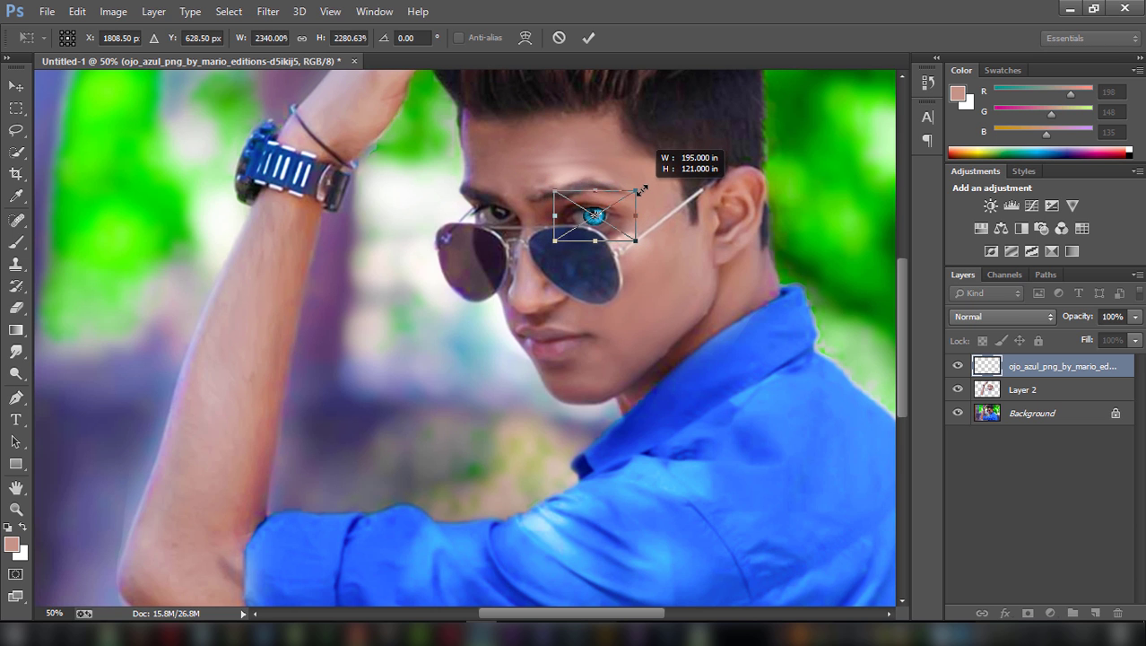
key("ctrl+plus")
key("ctrl+plus")
scroll(687, 222, "up", 3)
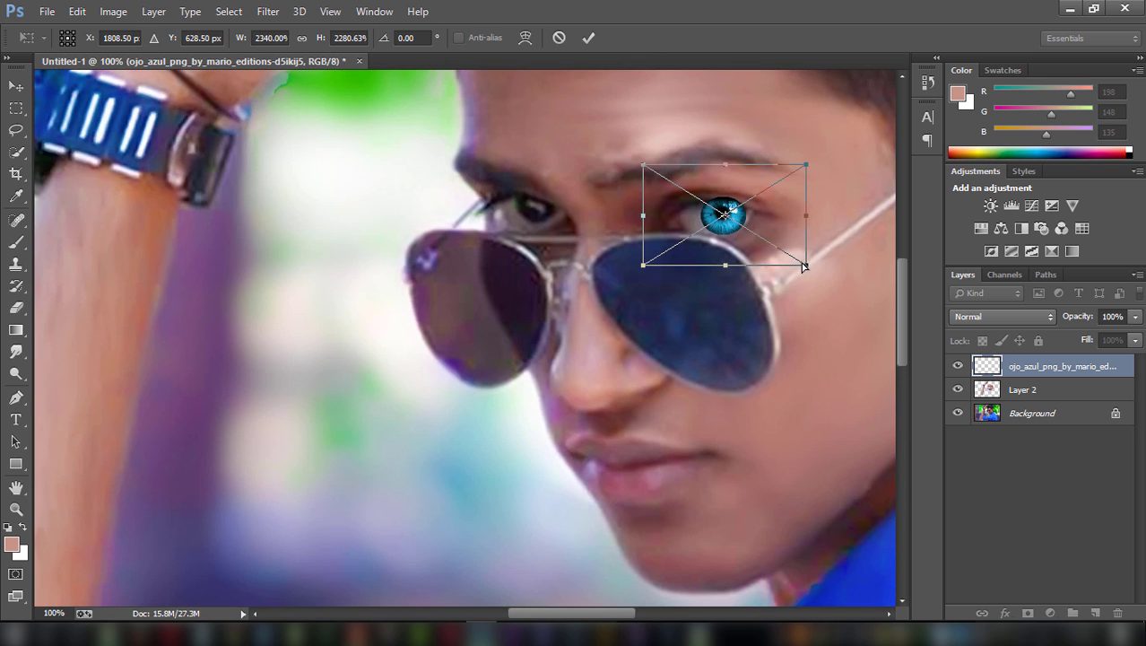
- Distort the iris corners to match the eye's shape and commit the transform
left_click_drag(804, 265, 788, 258)
left_click_drag(646, 266, 666, 248)
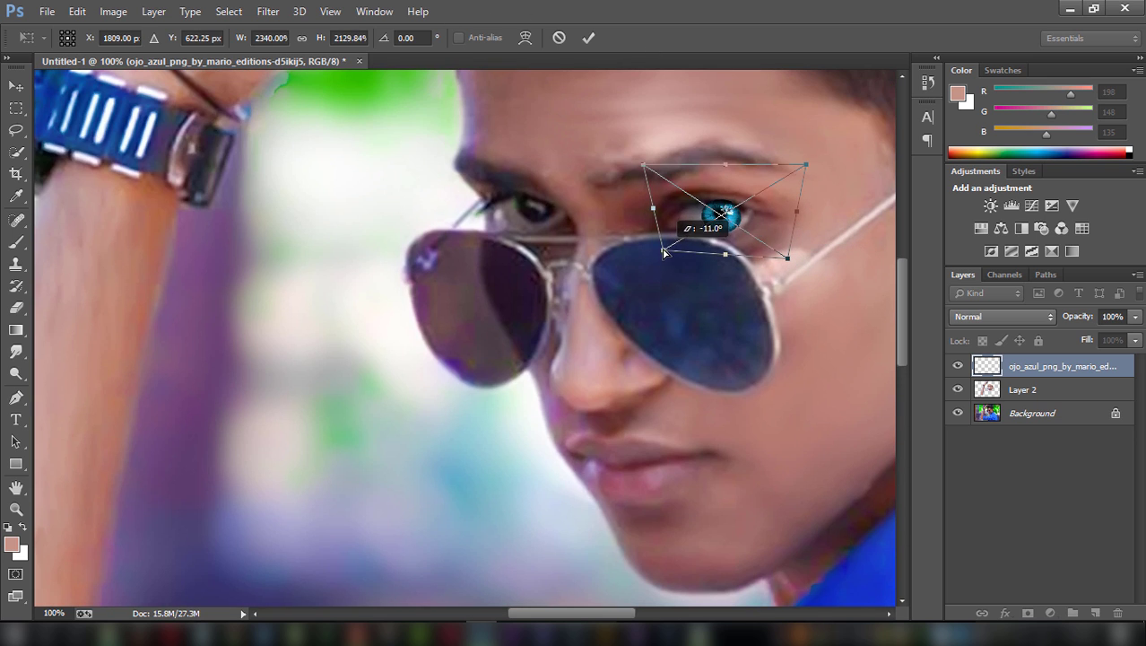
left_click_drag(644, 167, 652, 167)
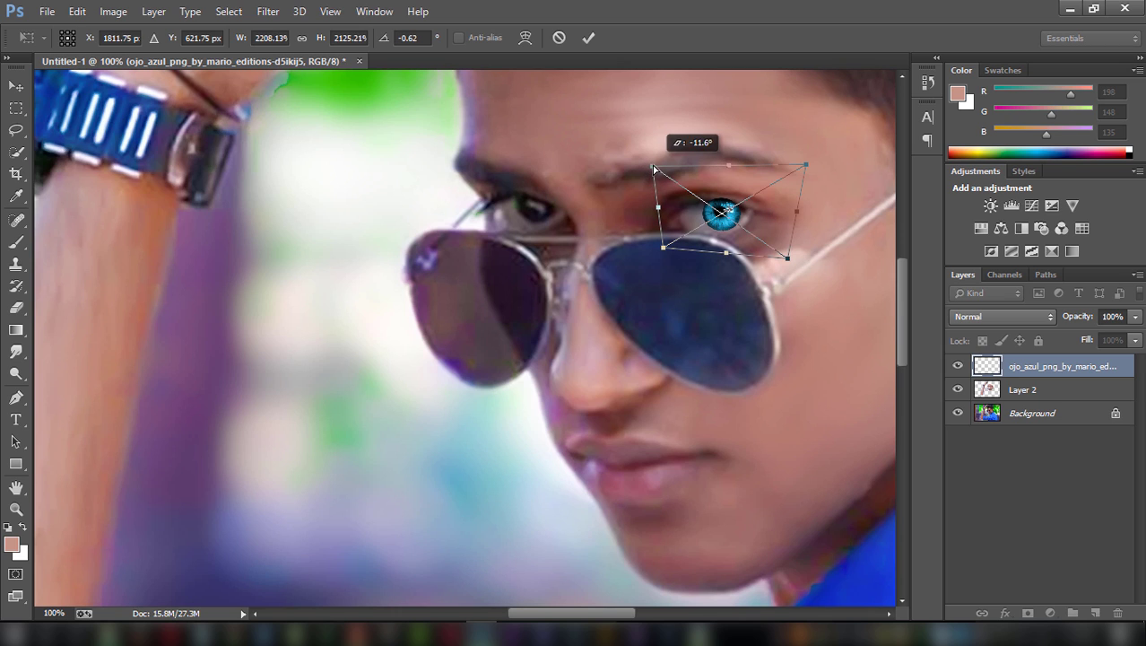
left_click_drag(787, 258, 782, 245)
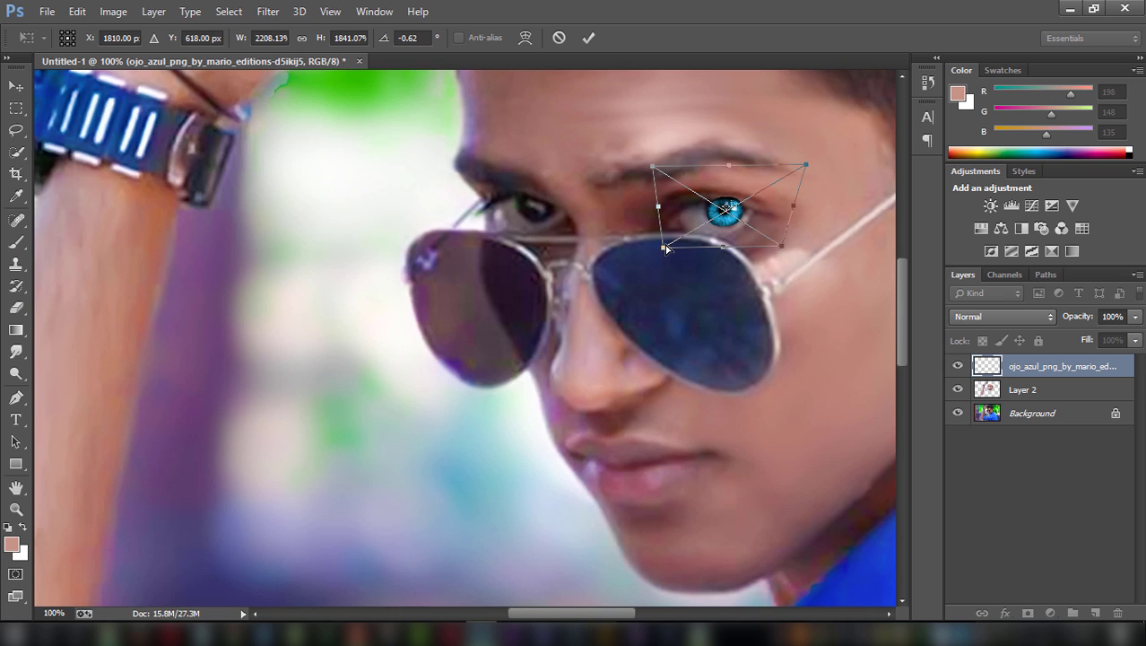
left_click_drag(663, 247, 663, 239)
left_click_drag(754, 207, 760, 215)
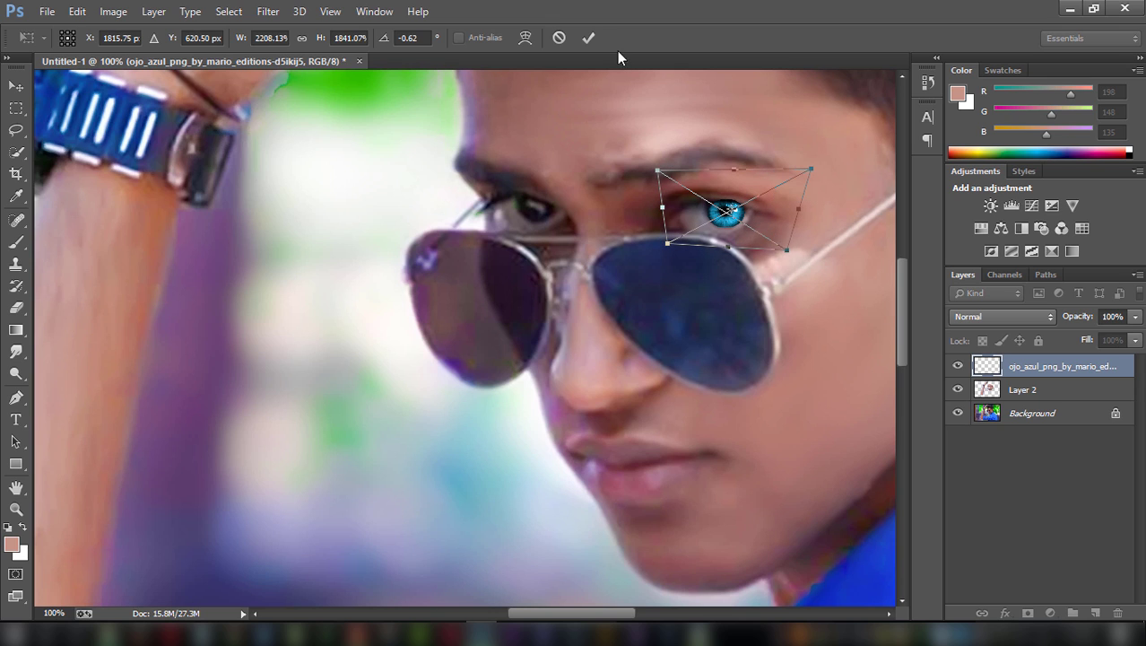
left_click(591, 37)
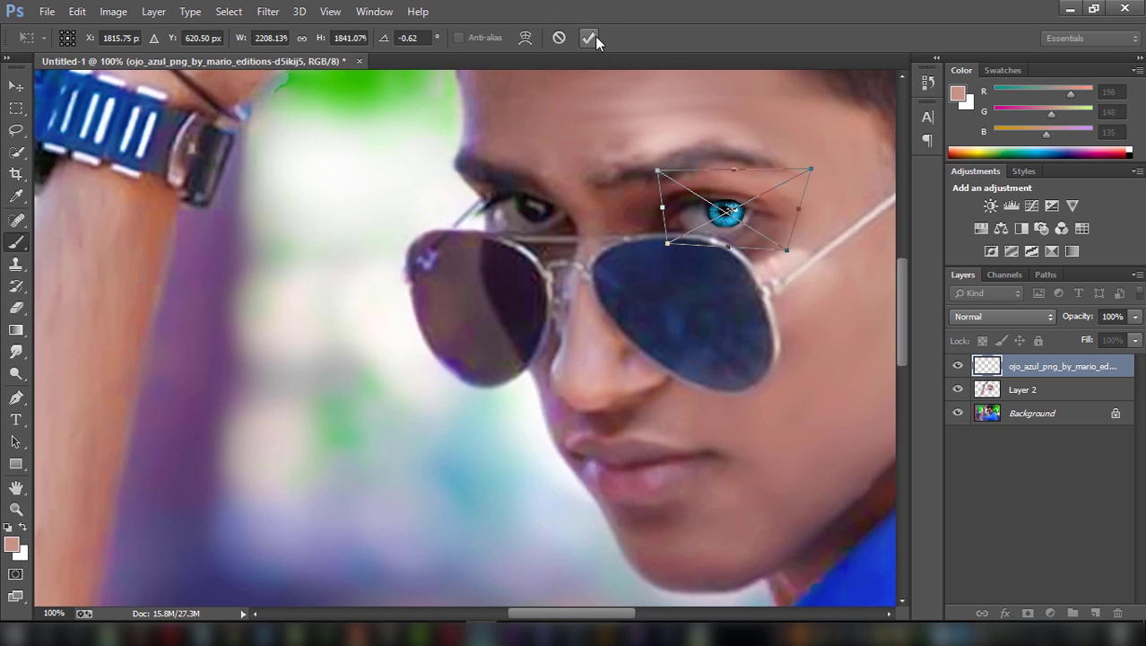
- Rasterize the eye layer for erasing with a smaller eraser and lower its opacity
left_click(16, 308)
left_click(784, 221)
left_click(540, 260)
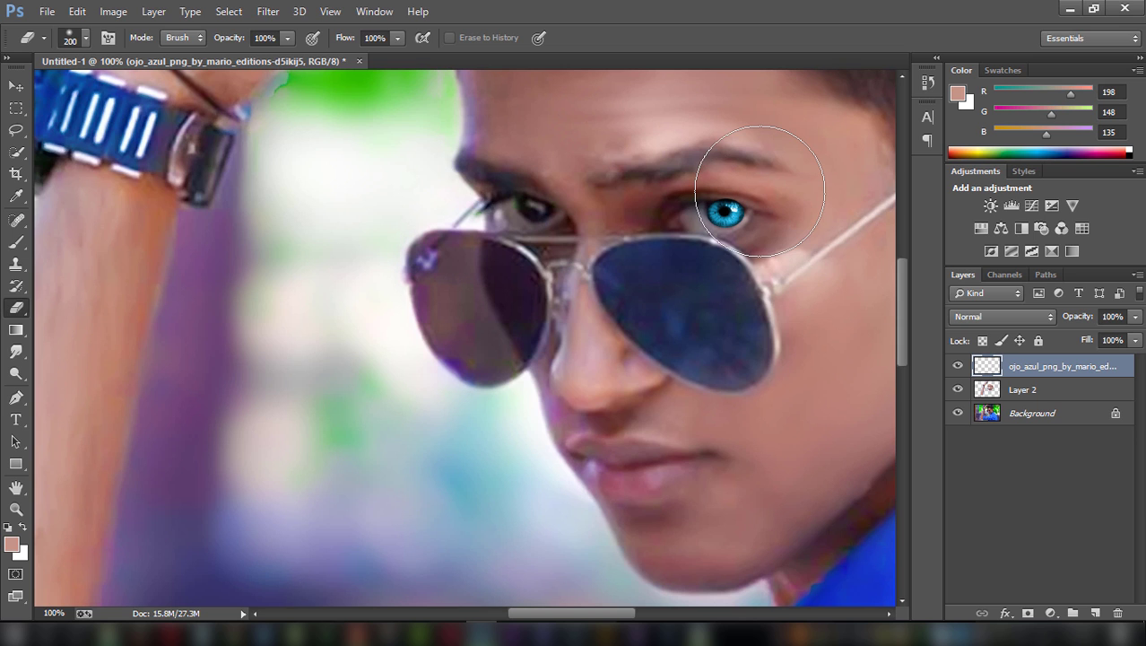
key("bracketleft")
key("bracketleft")
key("bracketleft")
key("bracketleft")
key("bracketleft")
key("bracketleft")
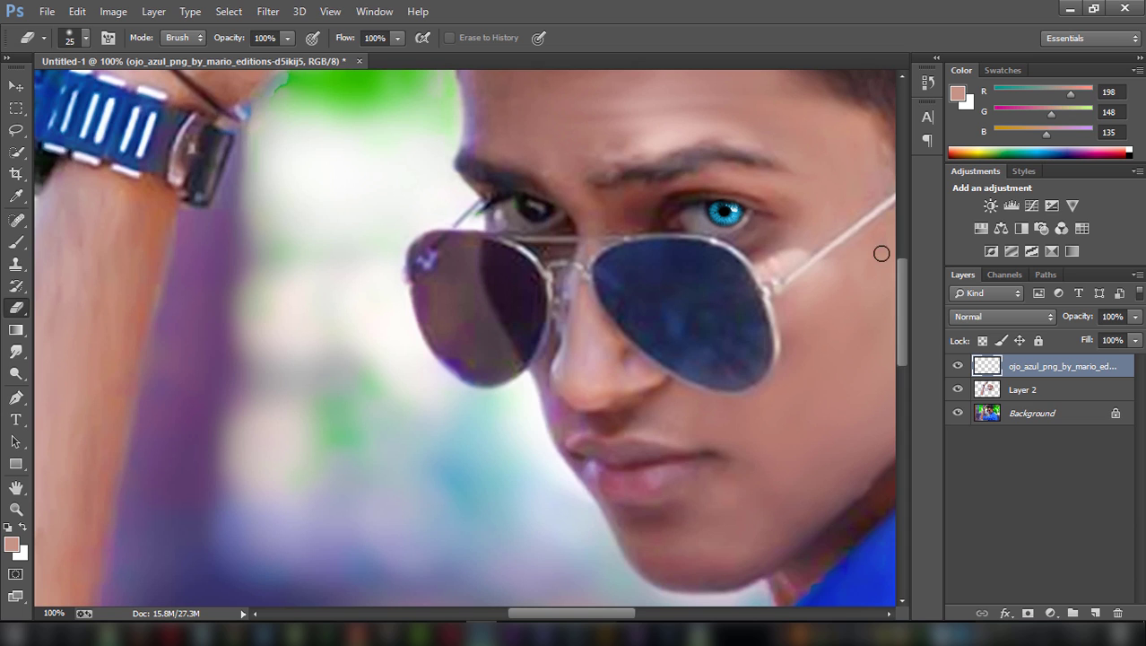
left_click(1136, 317)
left_click_drag(1134, 336, 1118, 341)
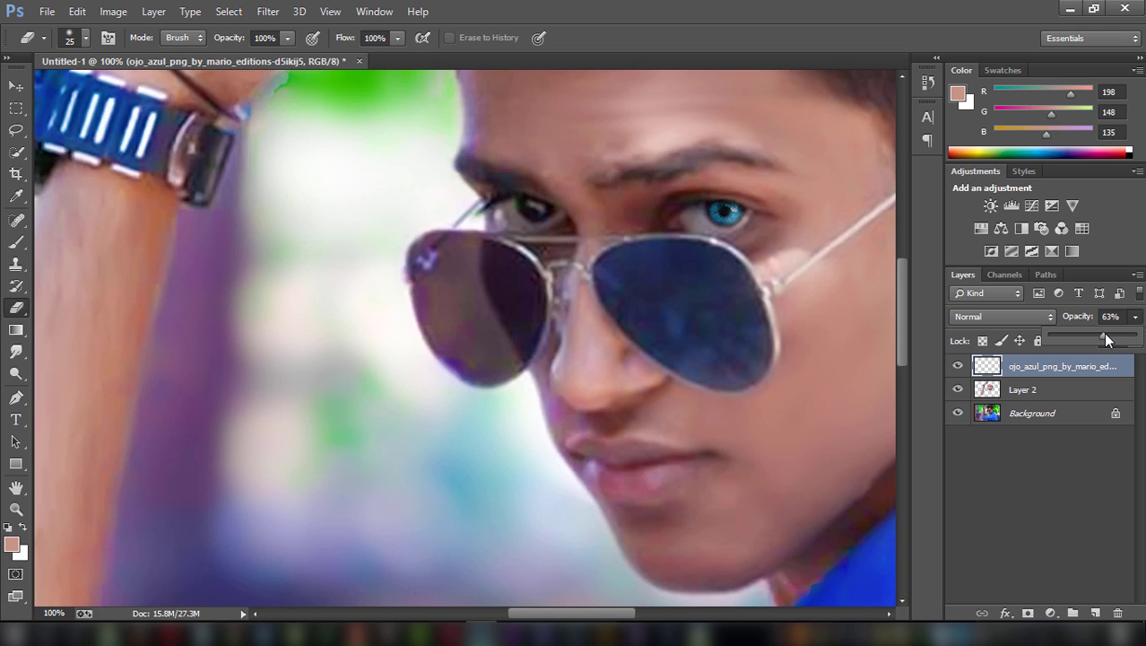
- Duplicate the blue iris layer and position the copy over the man's other eye
key("ctrl+j")
key("v")
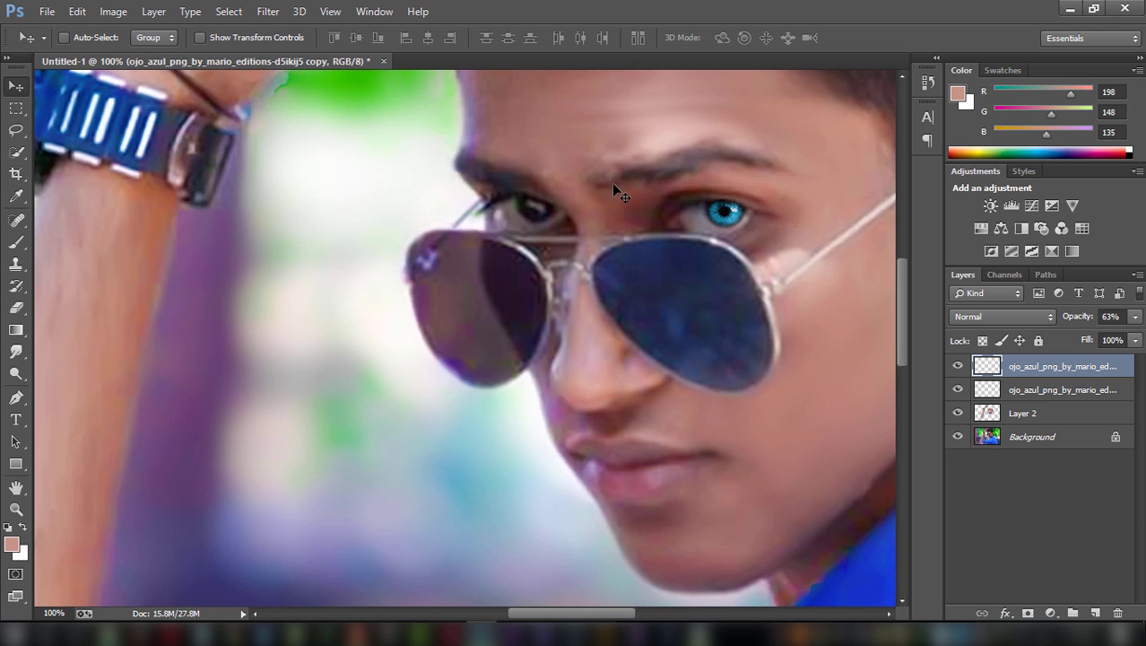
left_click_drag(728, 210, 538, 210)
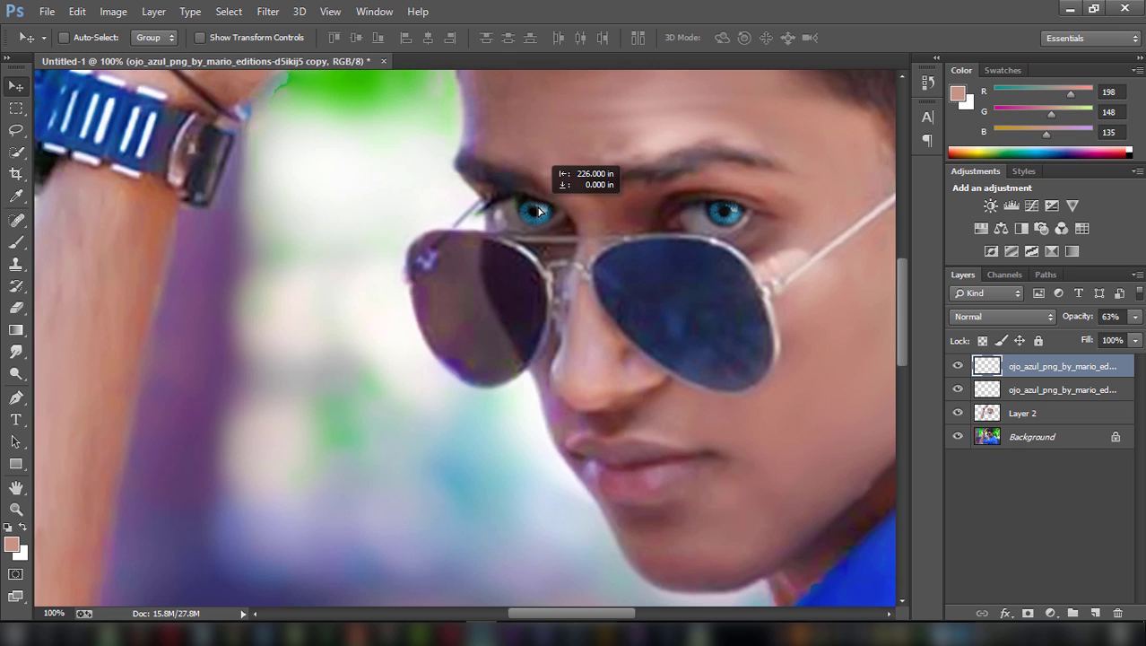
left_click(199, 38)
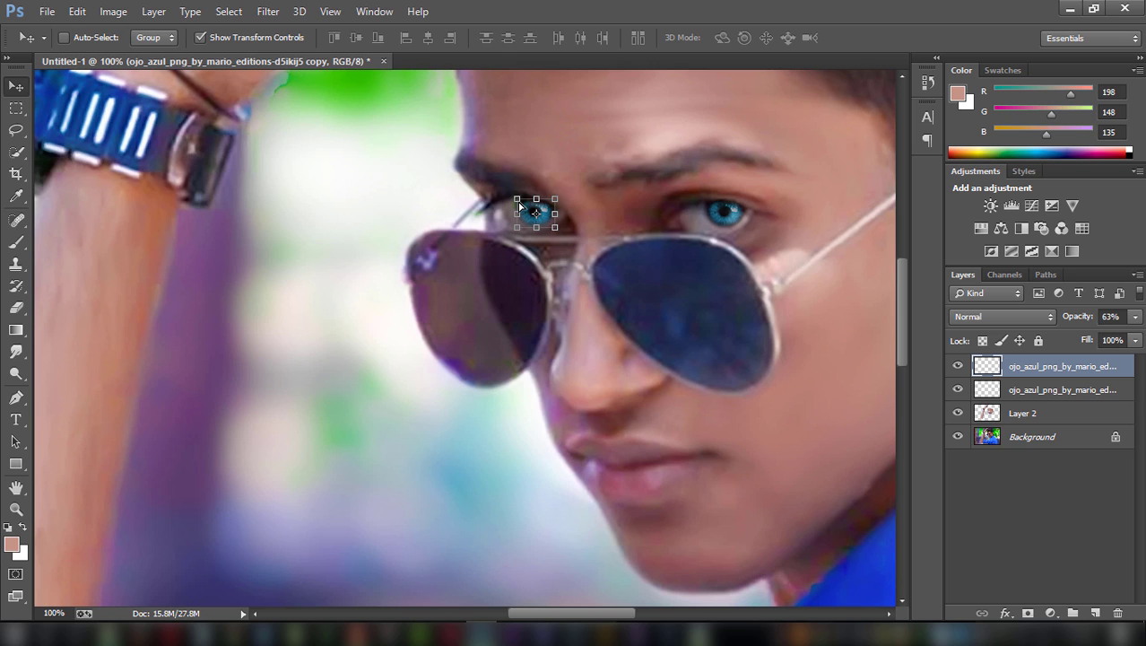
key("ctrl+t")
left_click_drag(536, 213, 536, 211)
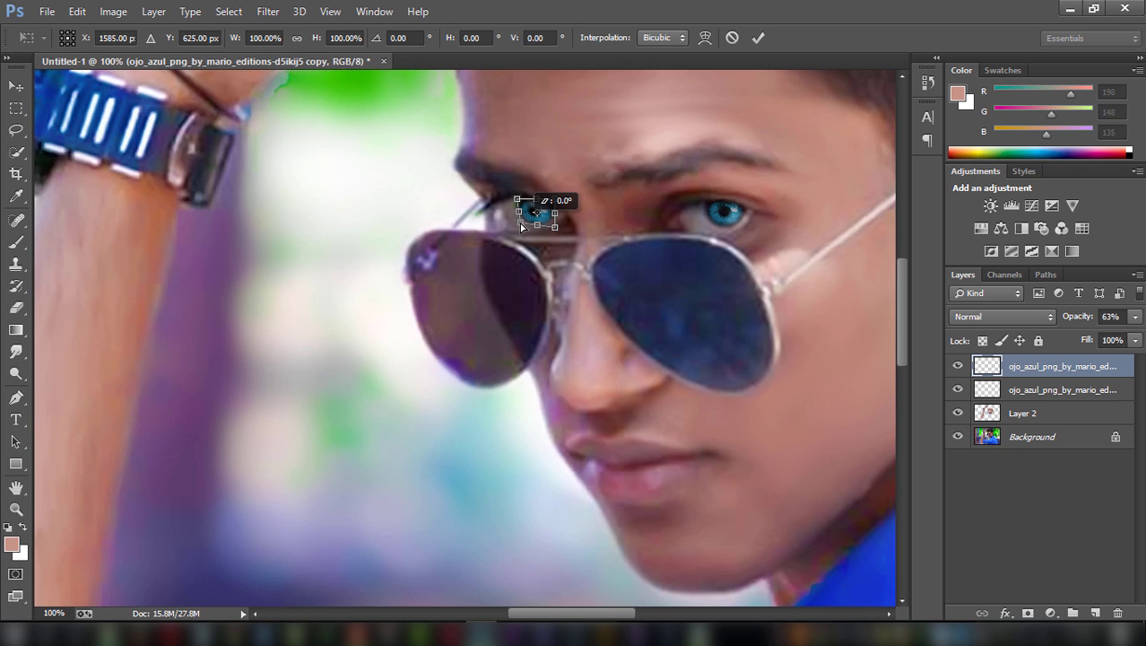
left_click(758, 38)
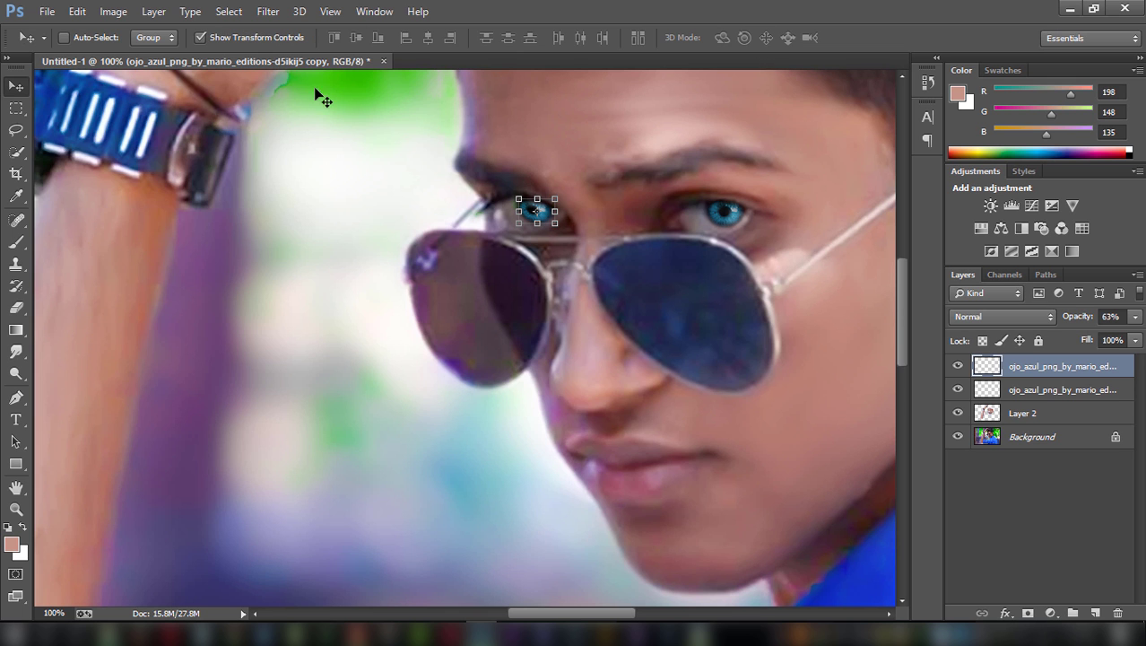
left_click(201, 38)
- Merge the two ojo_azul eye layers into one and set its opacity to 65%
key("ctrl+minus")
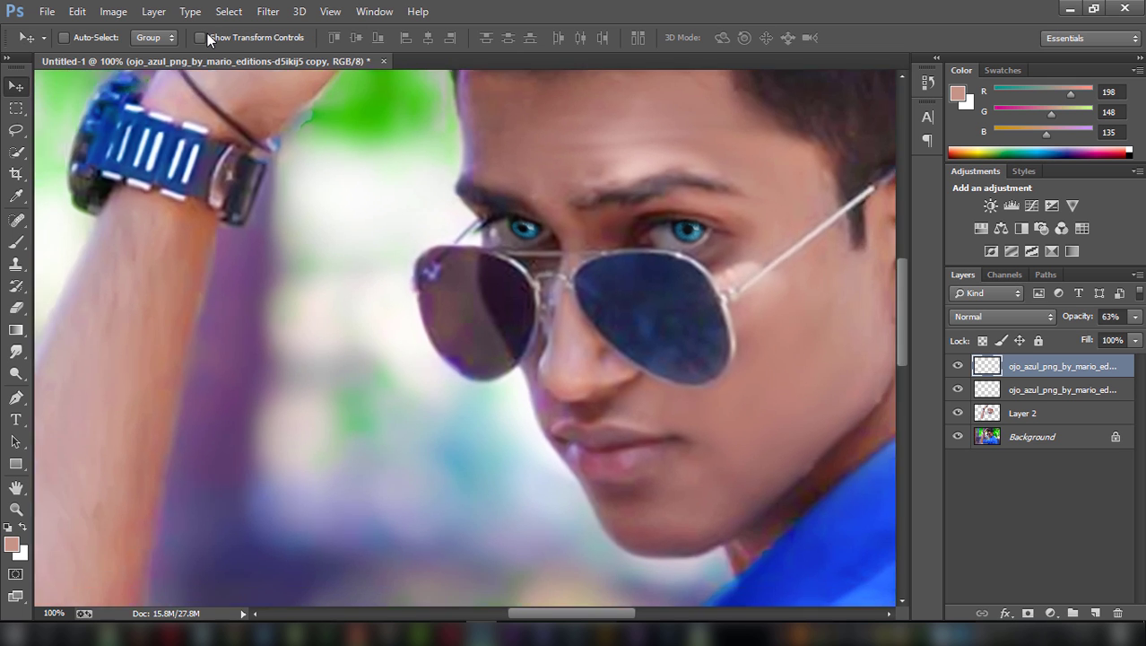
key("ctrl+minus")
key("ctrl+minus")
key("ctrl+minus")
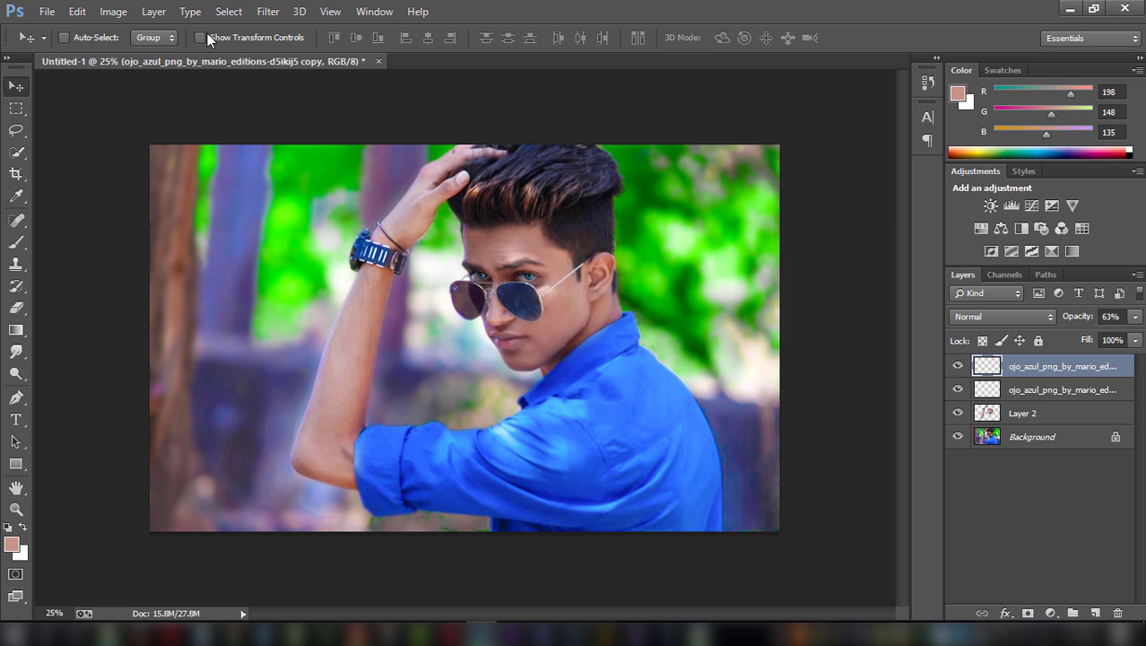
key("ctrl+plus")
key("ctrl+plus")
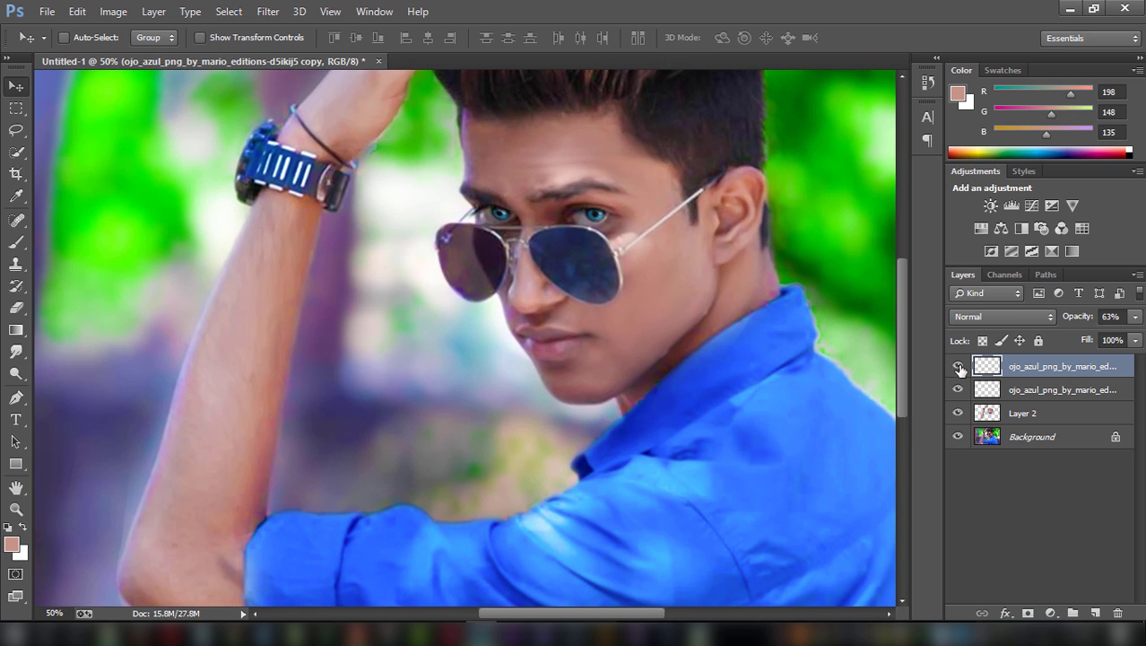
left_click(1016, 392, "shift")
right_click(1016, 392)
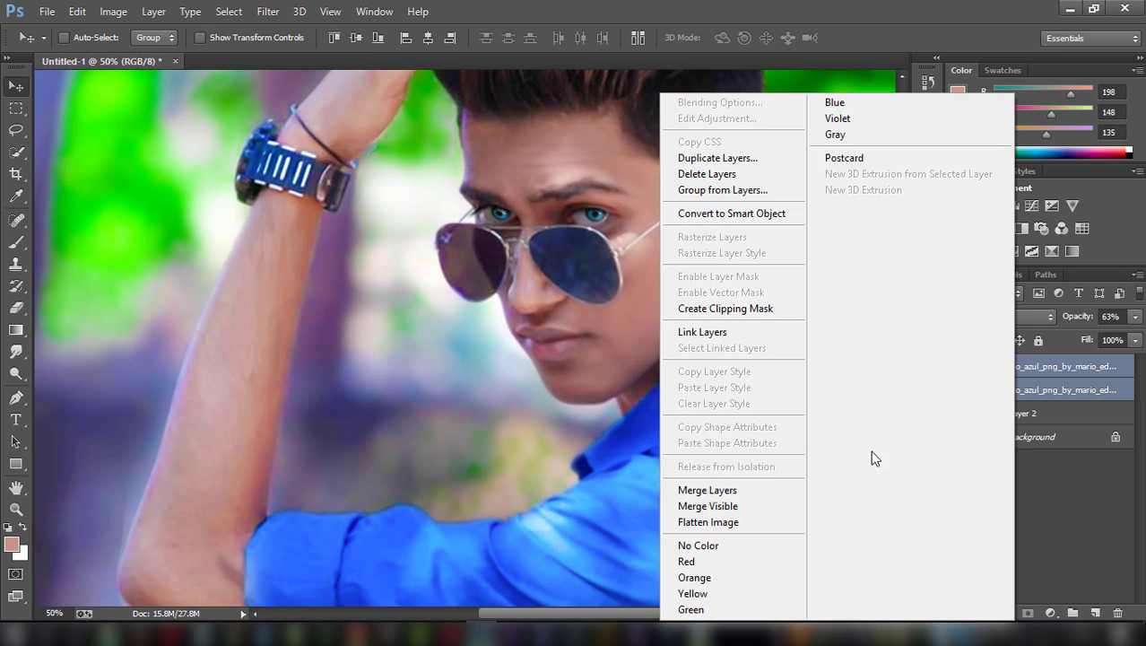
left_click(765, 486)
left_click(1134, 317)
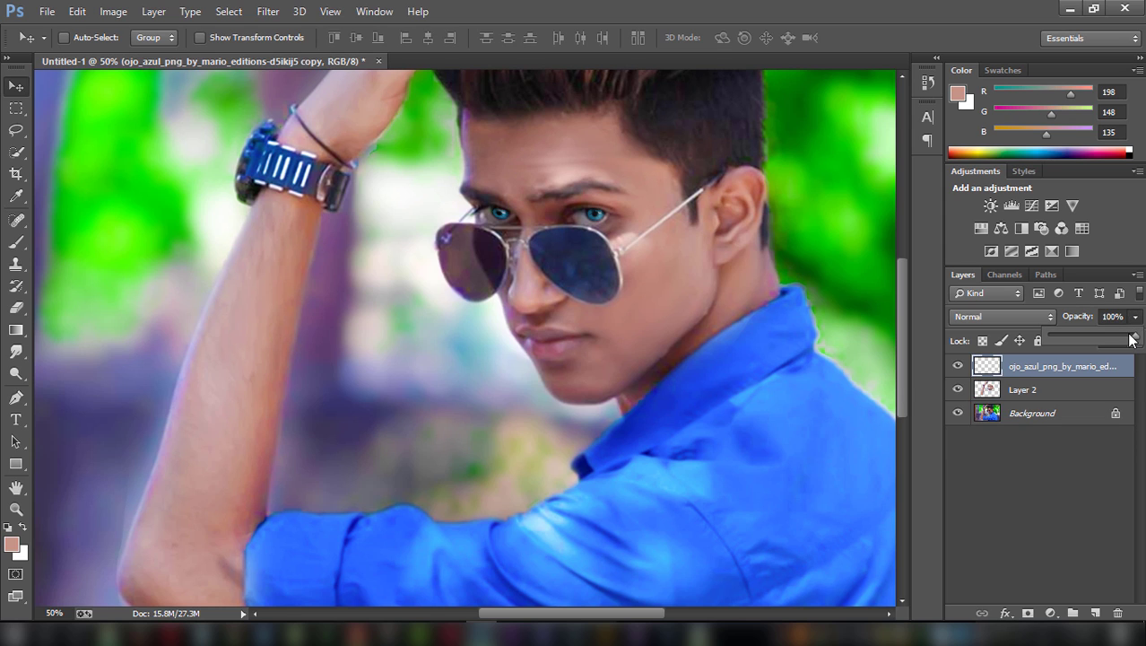
left_click_drag(1133, 338, 1110, 339)
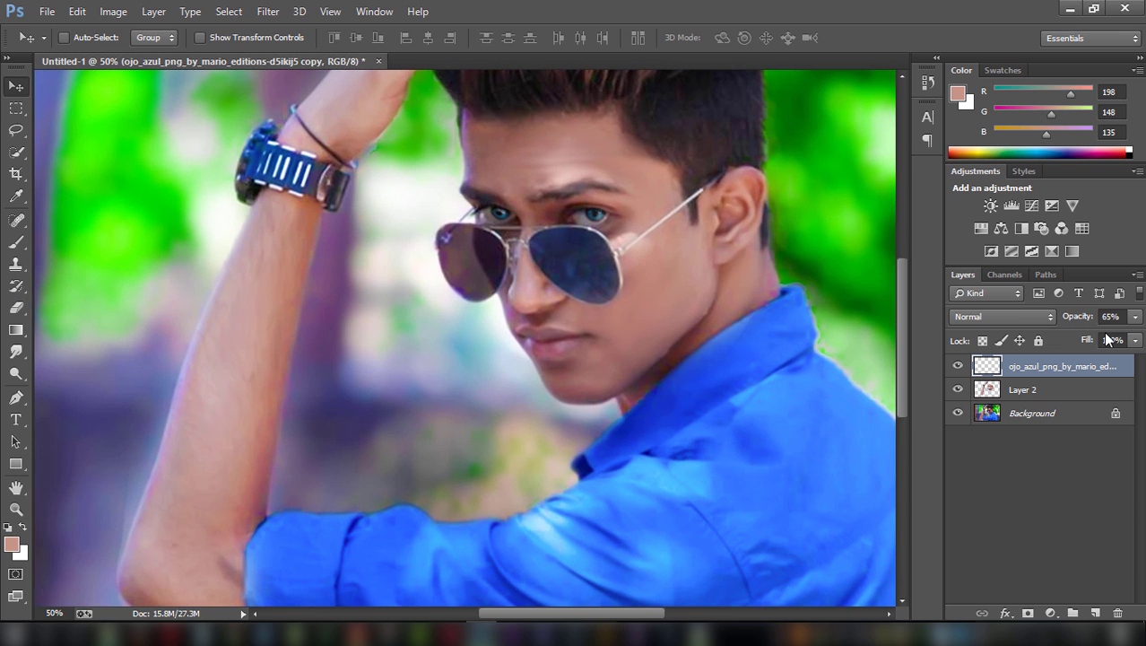
key("ctrl+minus")
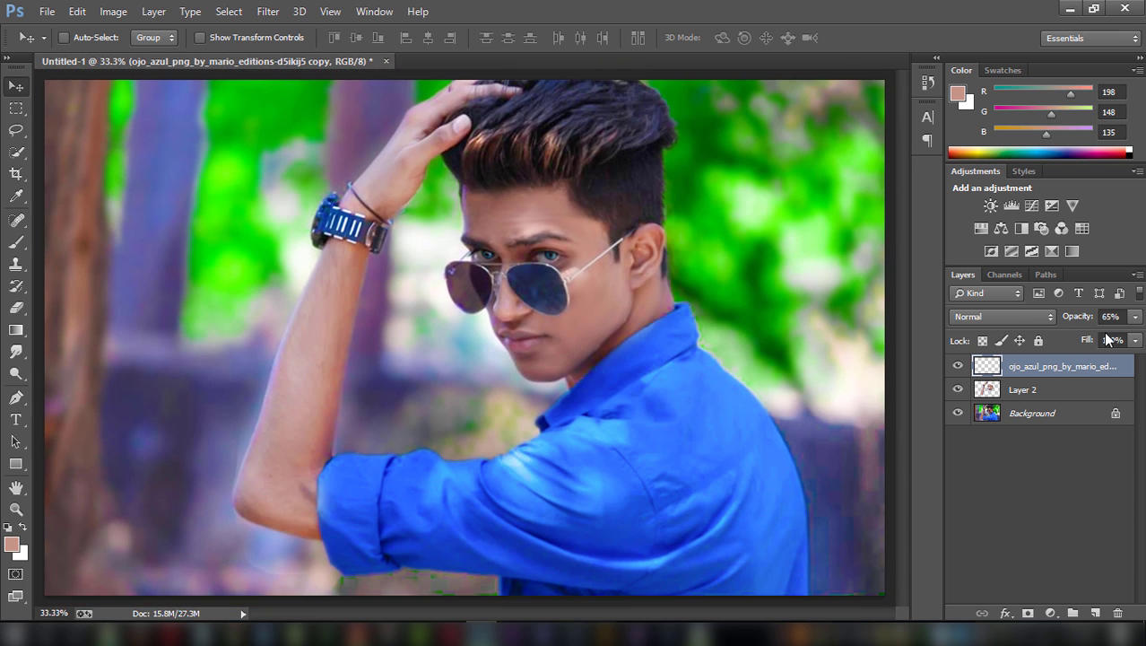
- Quick-select the right sunglasses lens on the Background layer and expand the selection by 2
left_click(20, 154)
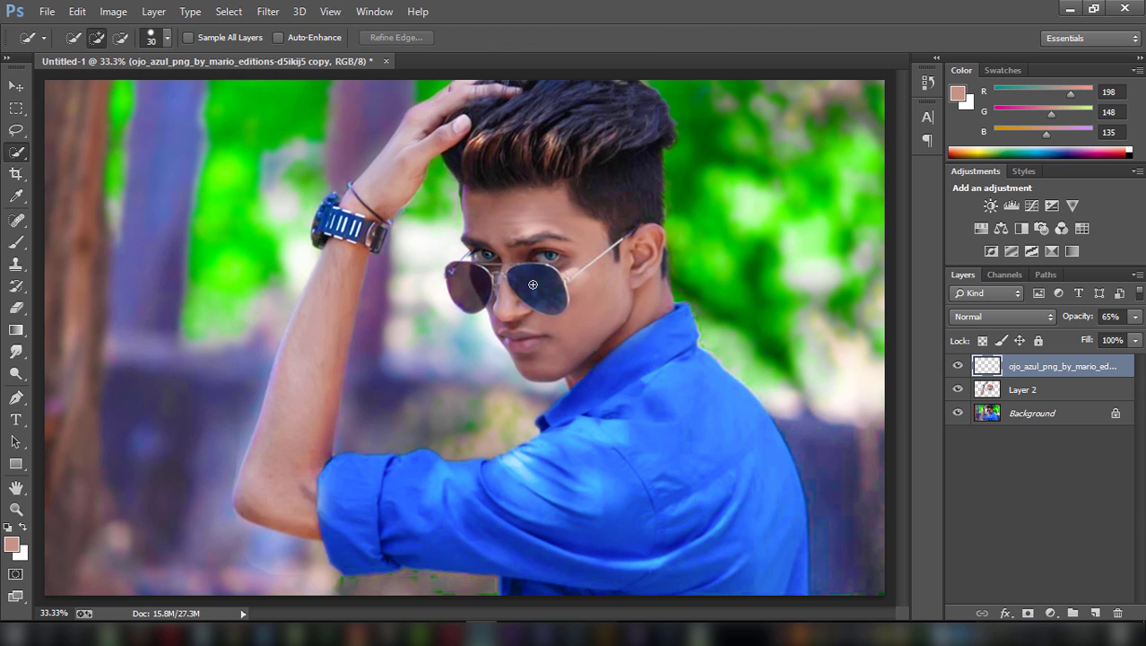
left_click(1014, 414)
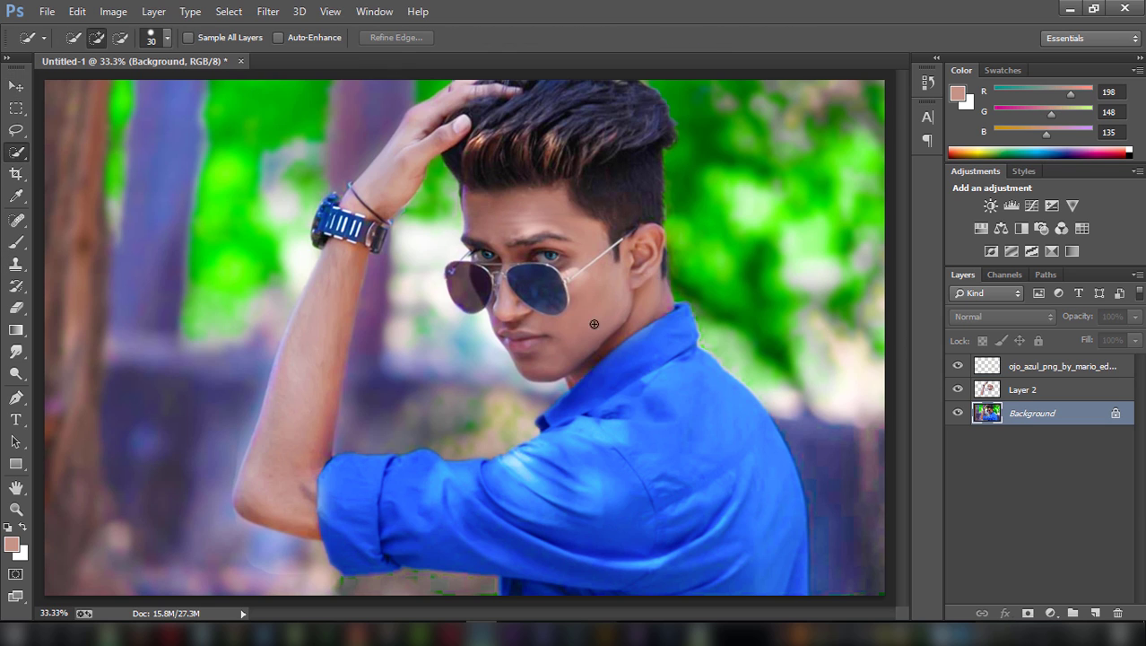
left_click(541, 288)
left_click_drag(532, 284, 540, 290)
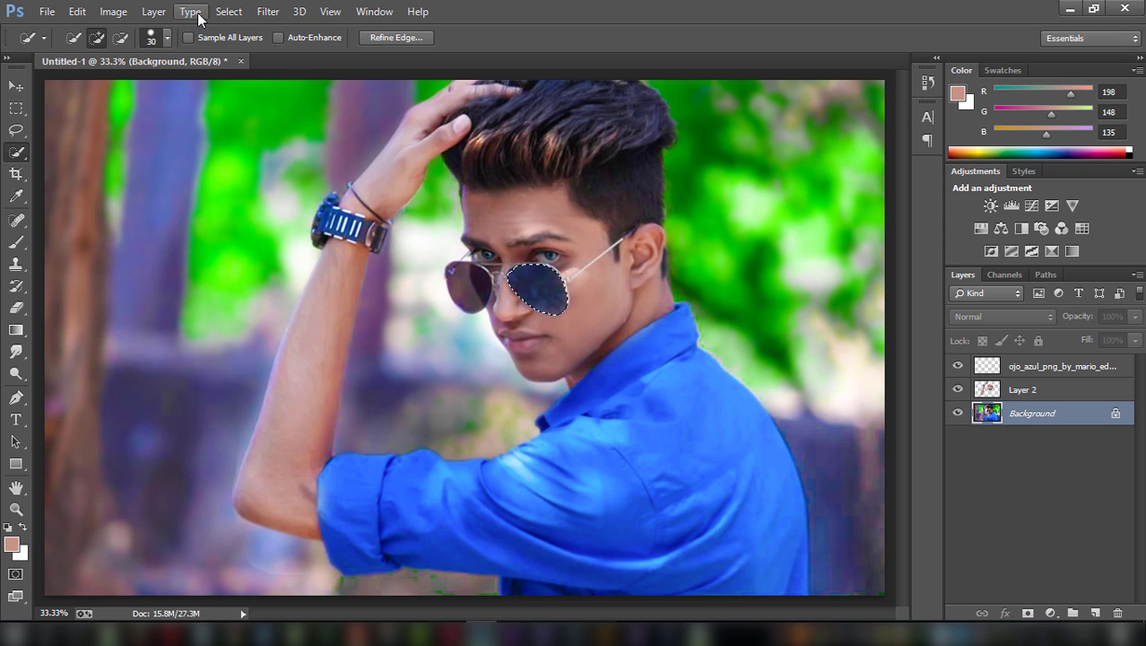
left_click(229, 11)
left_click(294, 199)
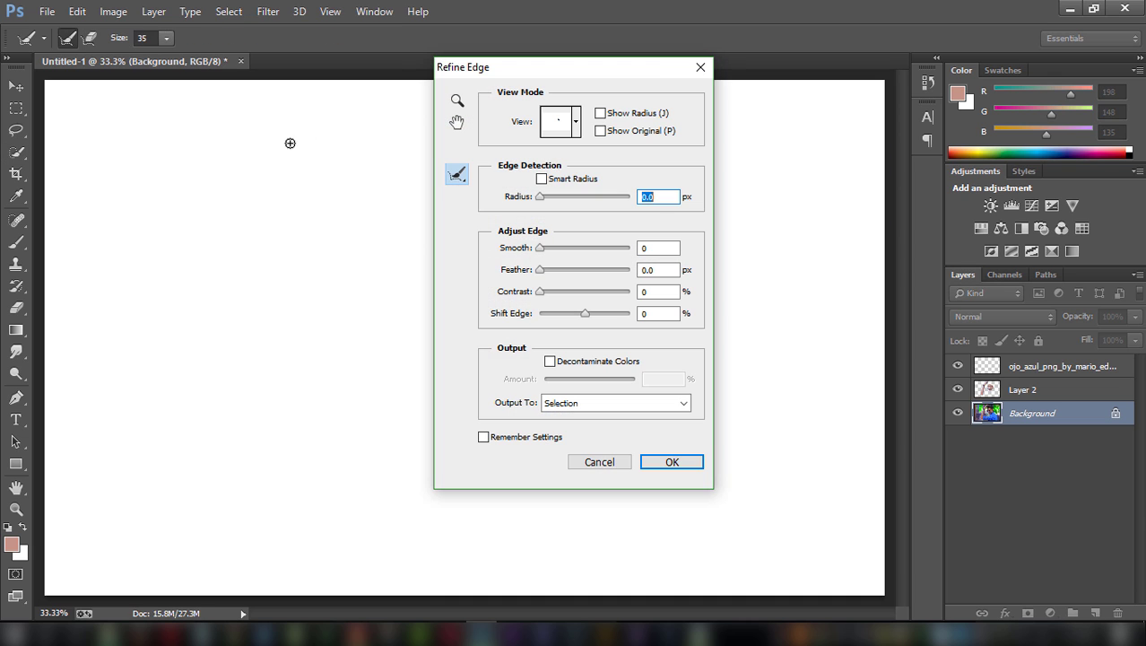
left_click(699, 66)
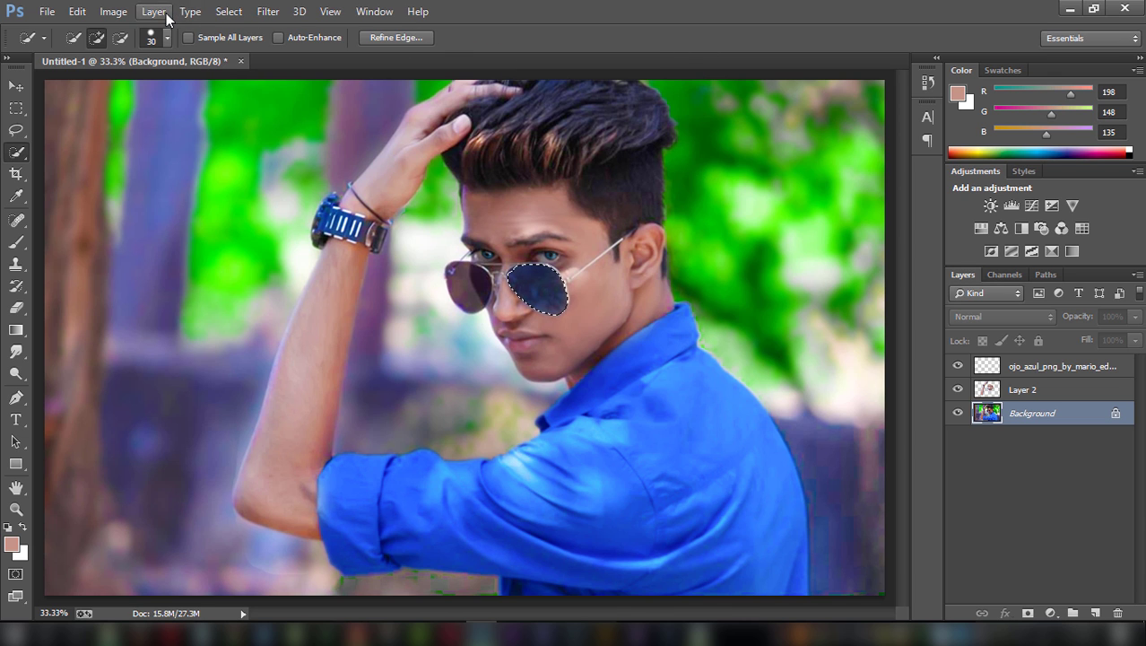
left_click(227, 13)
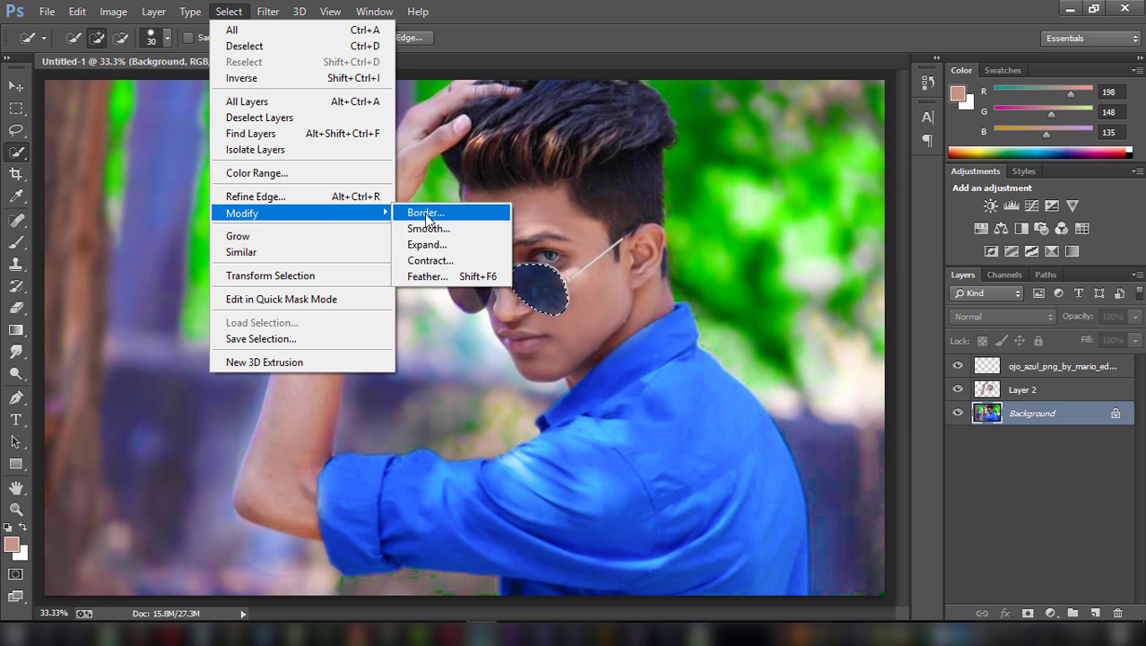
left_click(445, 243)
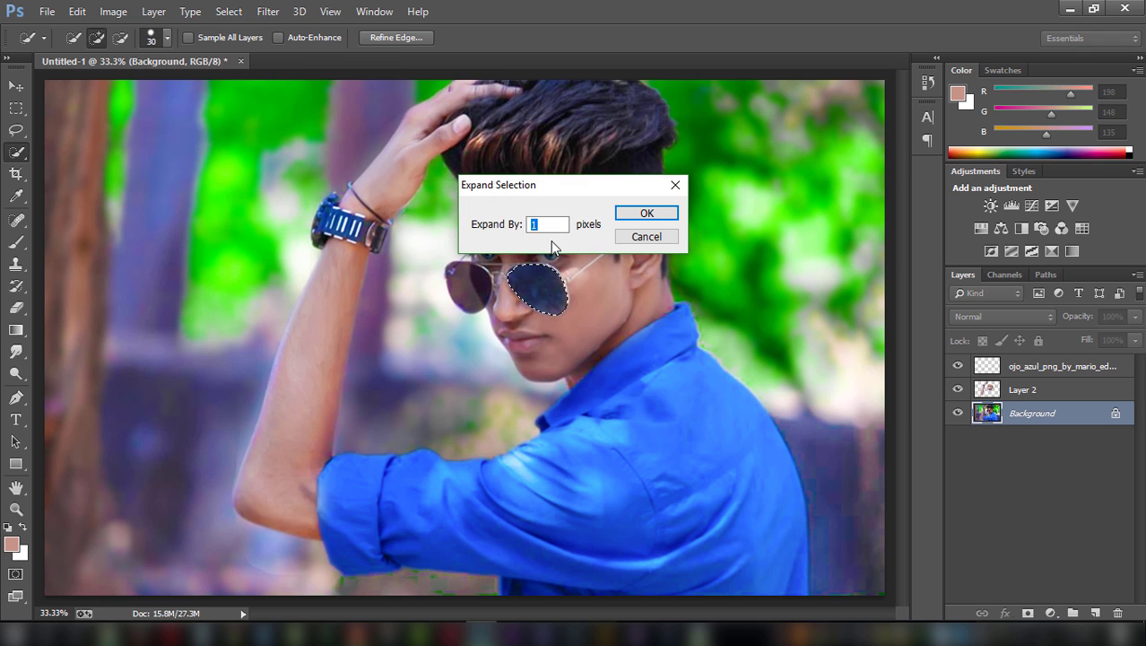
type("2")
left_click(648, 212)
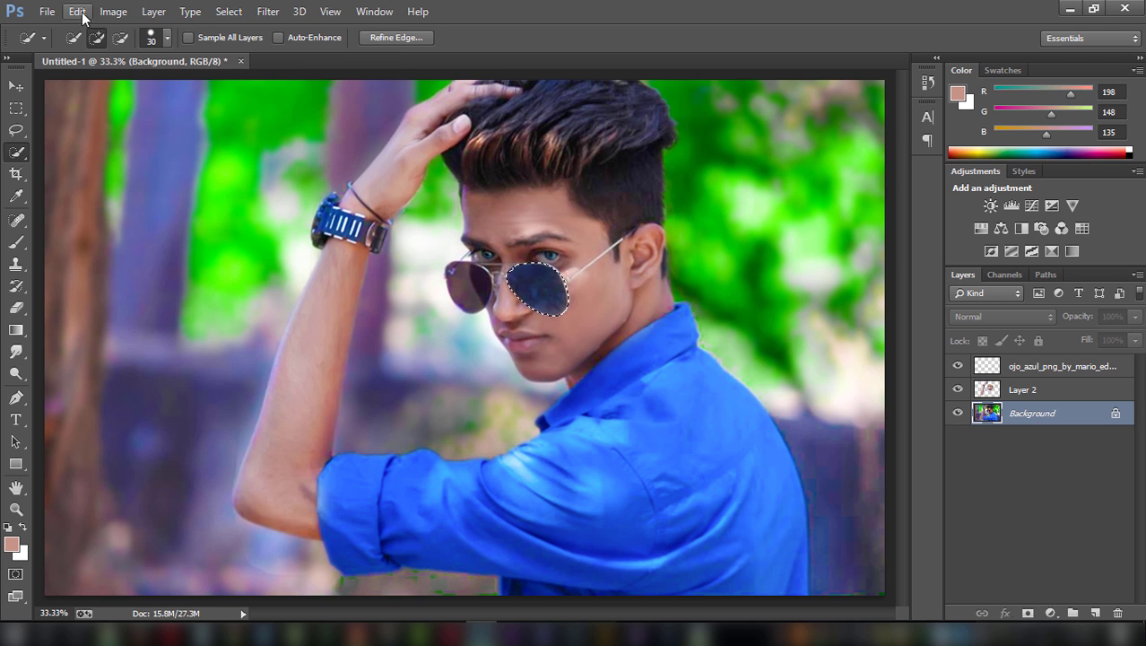
- Boost the lens's saturation to +73 with Hue/Saturation for a deep blue
left_click(113, 11)
left_click(363, 147)
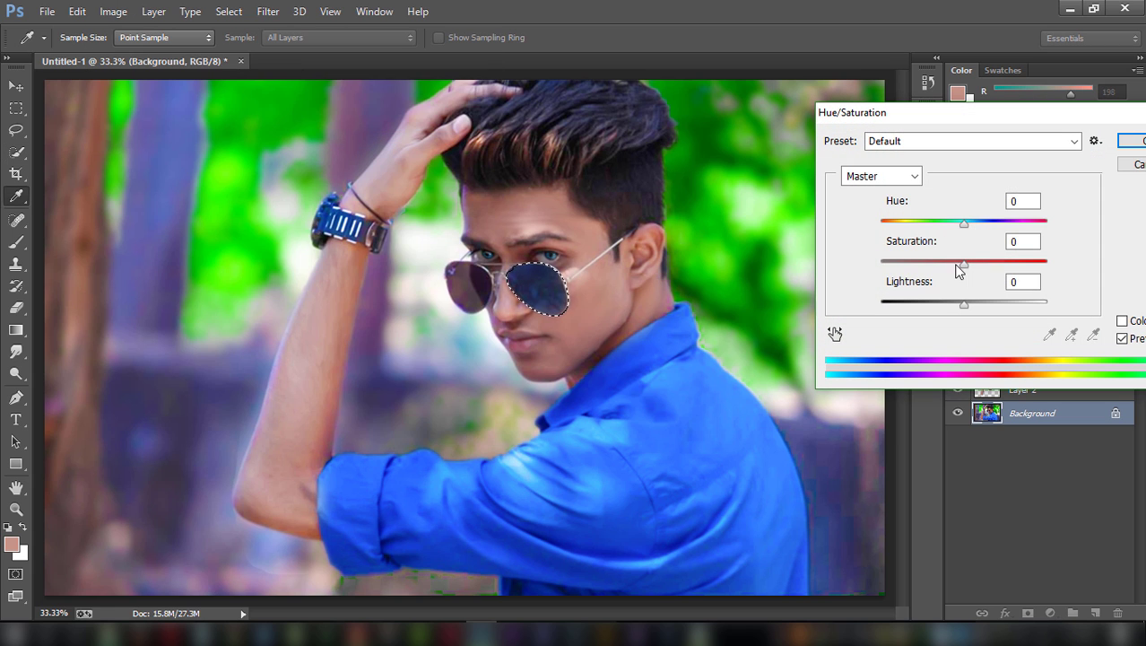
mouse_move(976, 264)
left_mouse_down()
mouse_move(1040, 265)
mouse_move(1020, 267)
left_mouse_up()
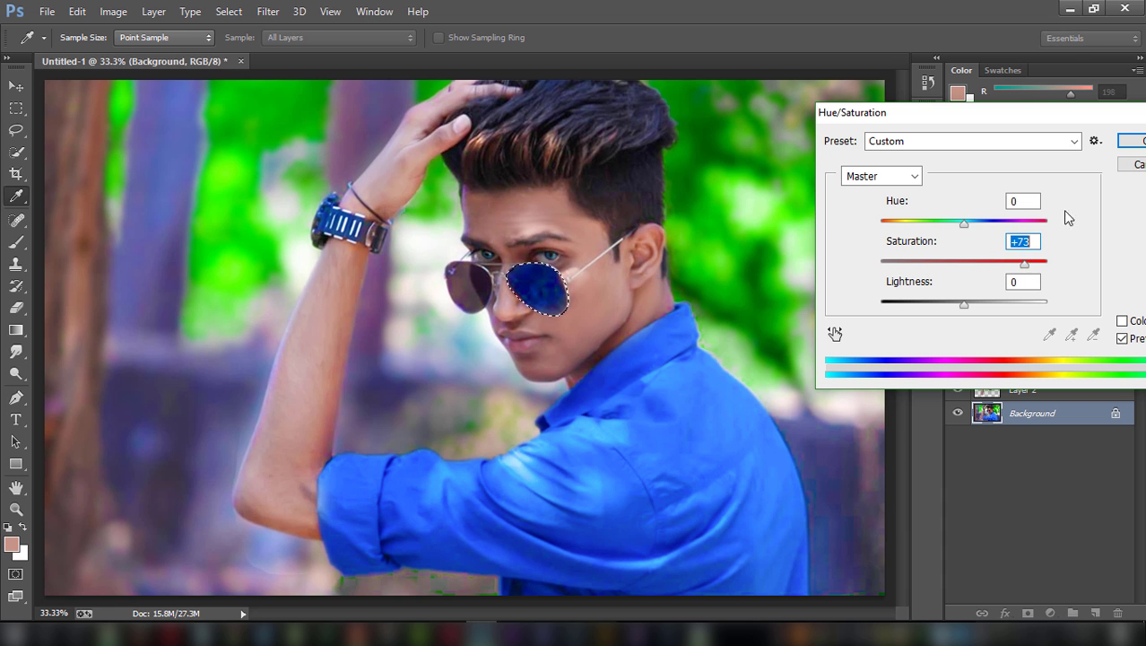
left_click(1132, 141)
- Clear the lens selection and quick-select the man's whole shirt
key("ctrl+d")
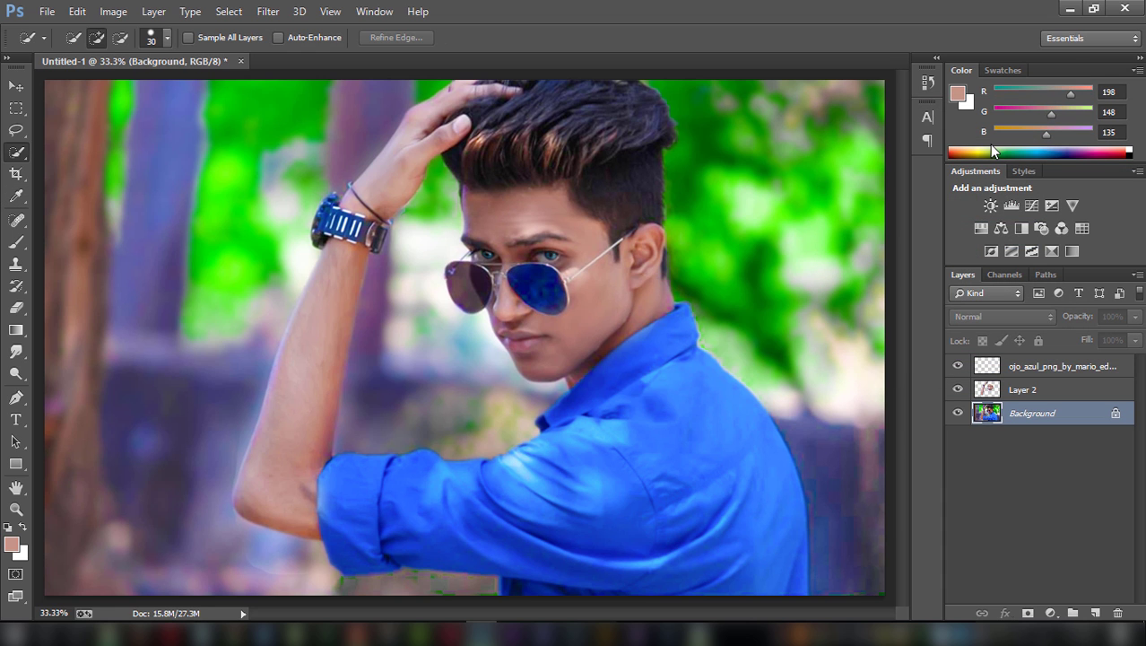
key("ctrl+minus")
key("ctrl+minus")
key("ctrl+plus")
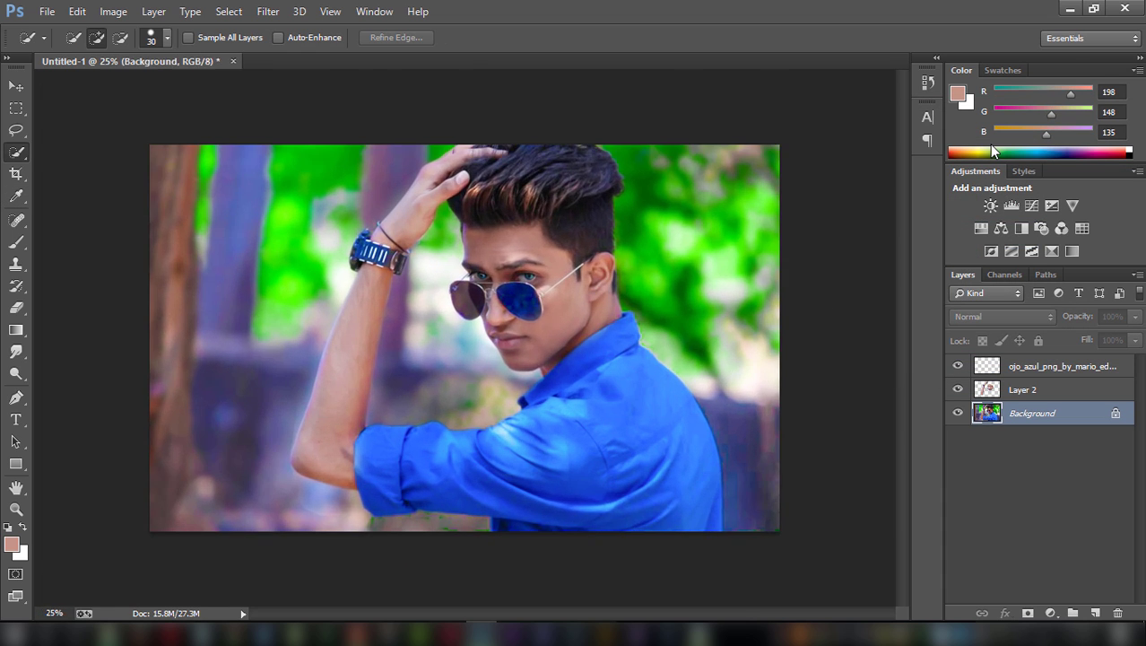
key("ctrl+plus")
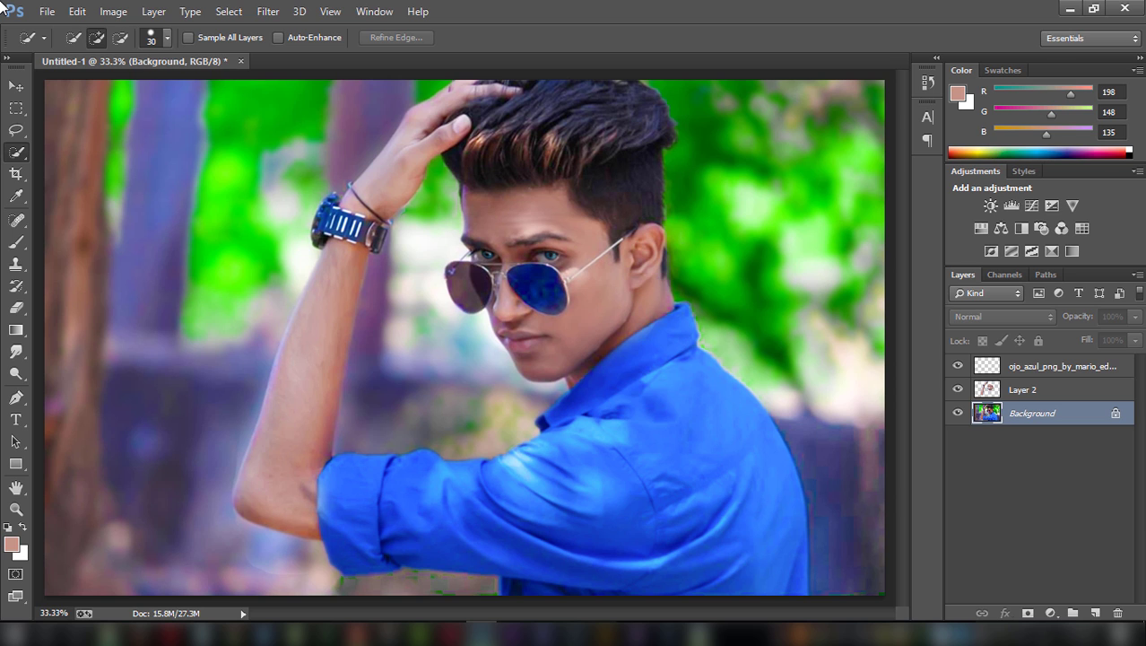
key("ctrl+minus")
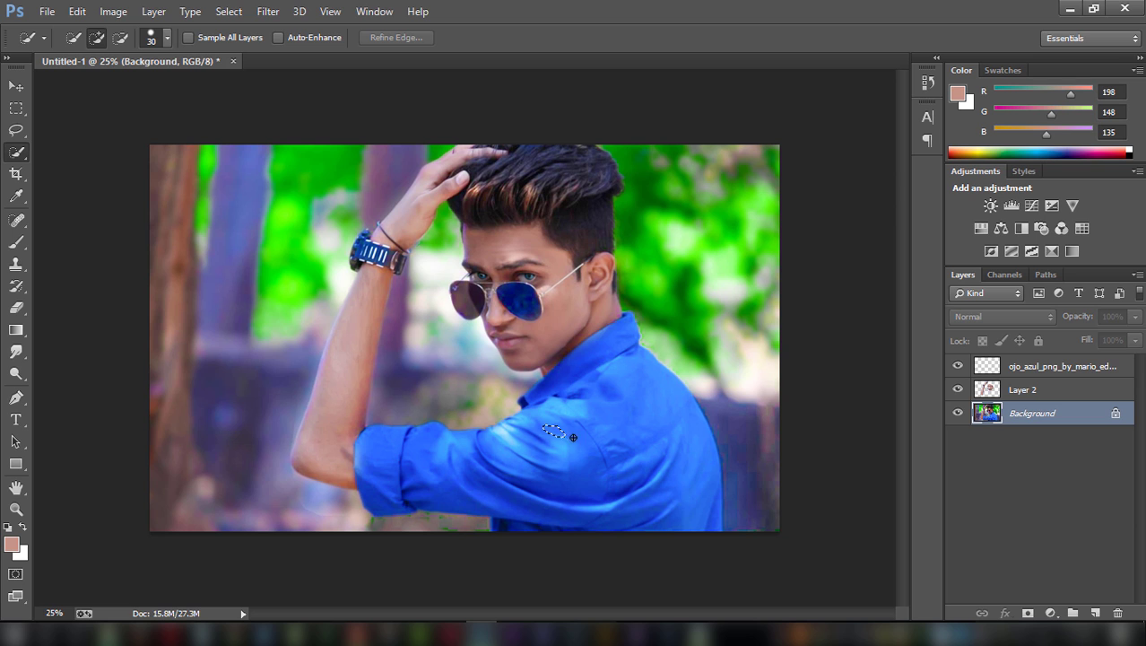
left_click_drag(573, 437, 435, 466)
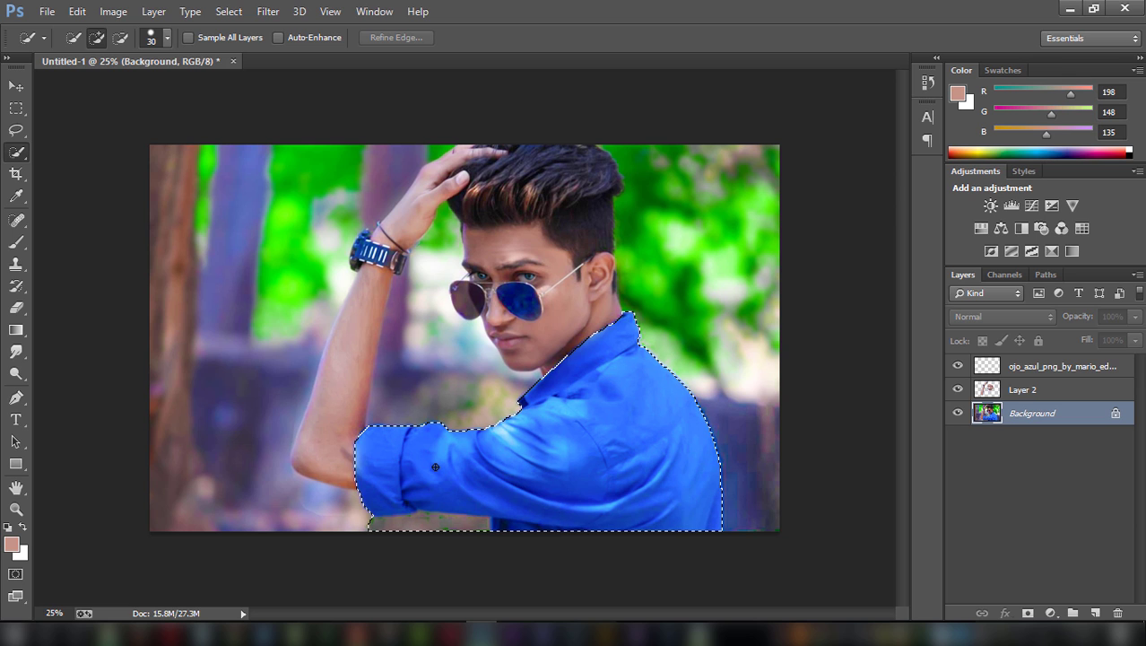
left_click(120, 37)
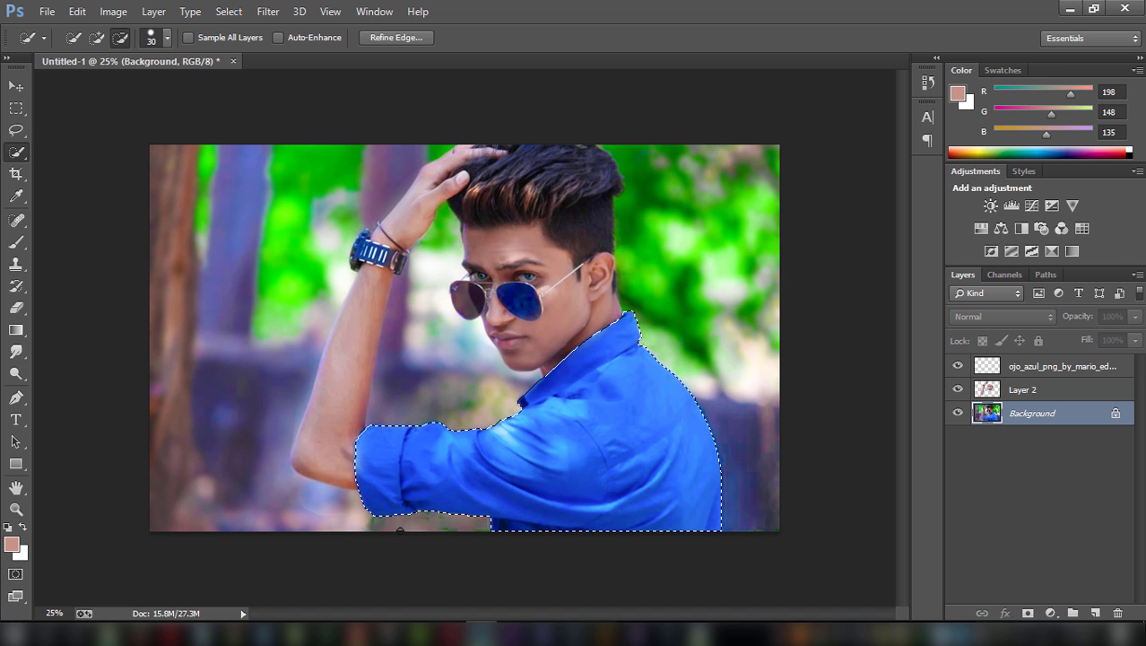
- Expand the shirt selection and flatten all layers into a single Background
left_click(227, 12)
mouse_move(242, 212)
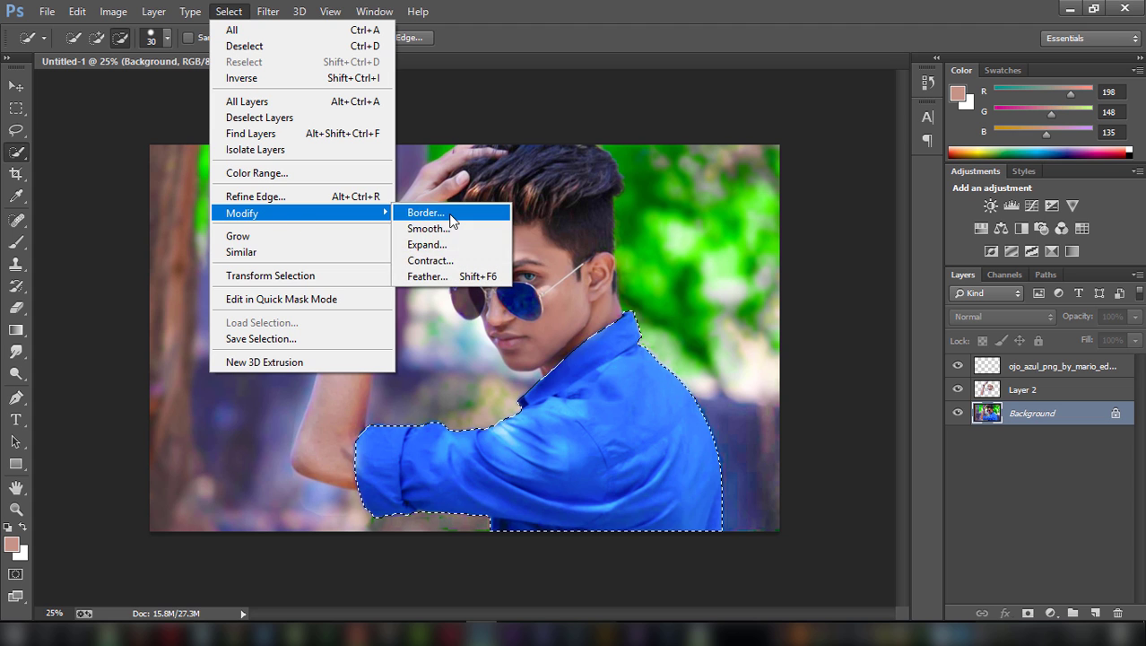
left_click(464, 246)
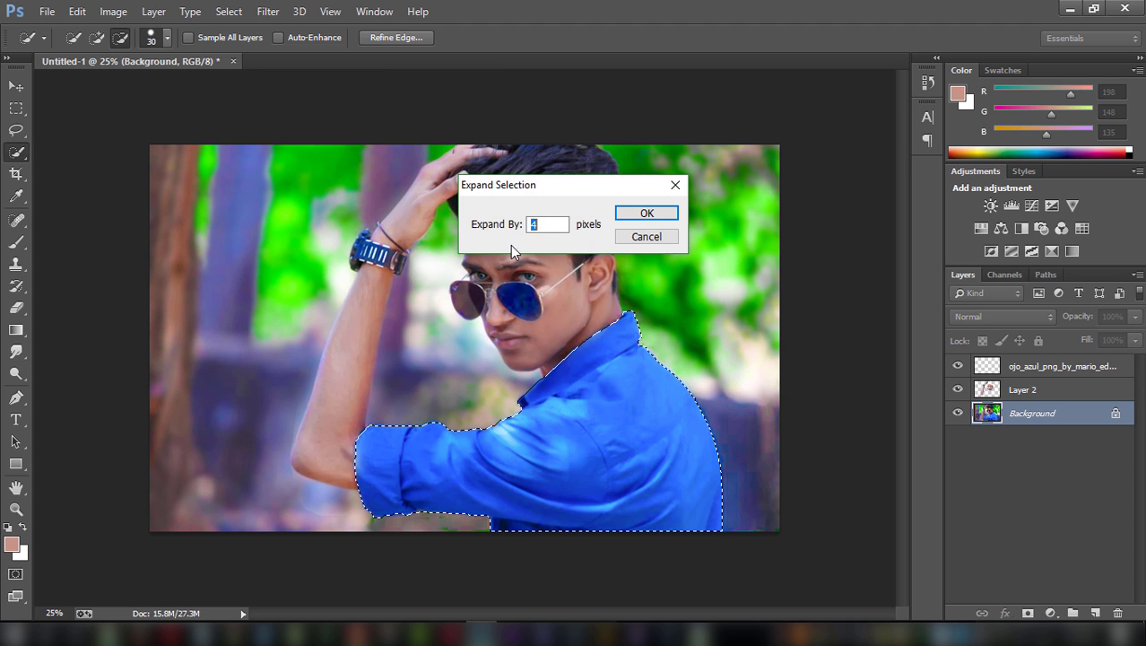
left_click(660, 213)
right_click(1021, 395)
left_click(774, 522)
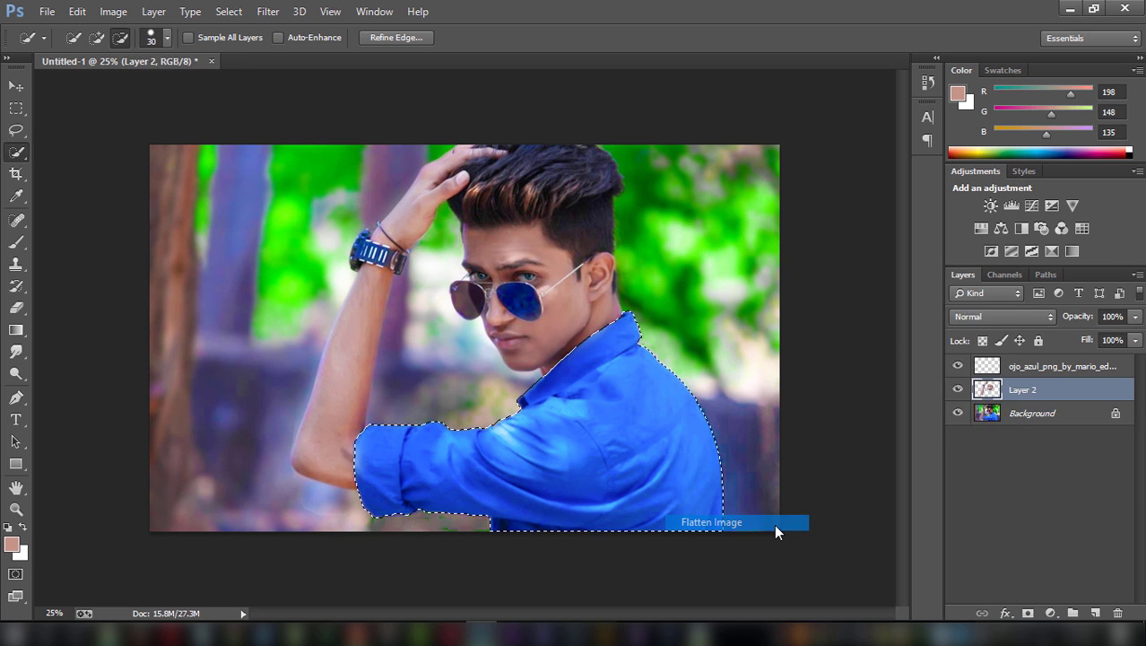
left_click(114, 12)
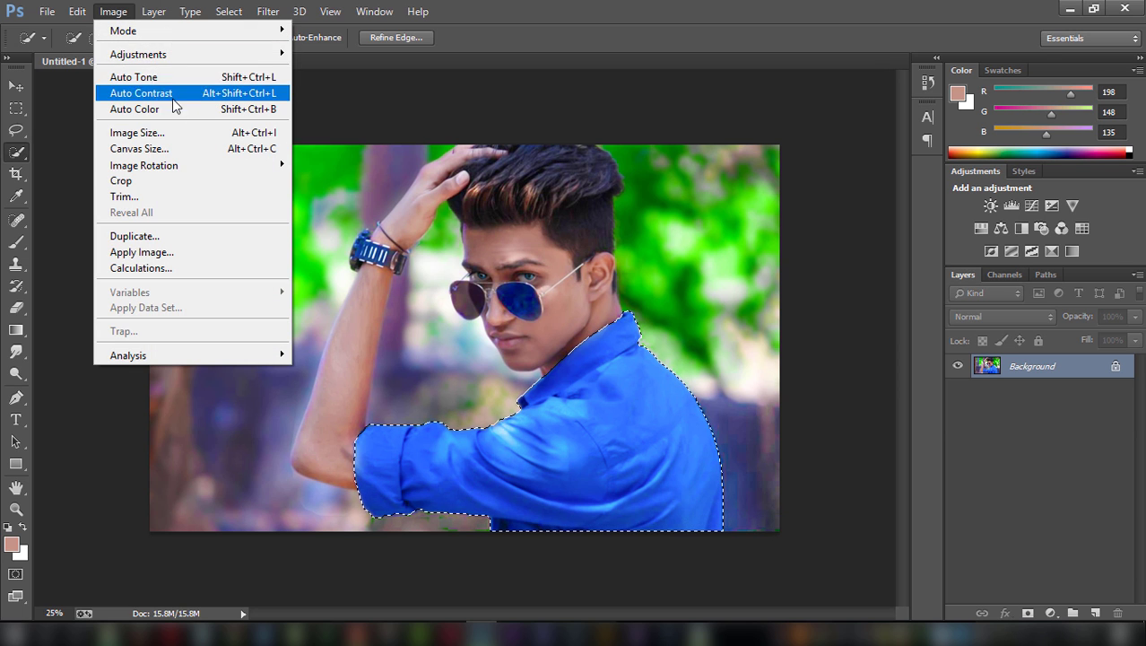
- Colorize the shirt yellow with Hue 58, Saturation 96, Lightness -24, then deselect
mouse_move(138, 54)
left_click(384, 139)
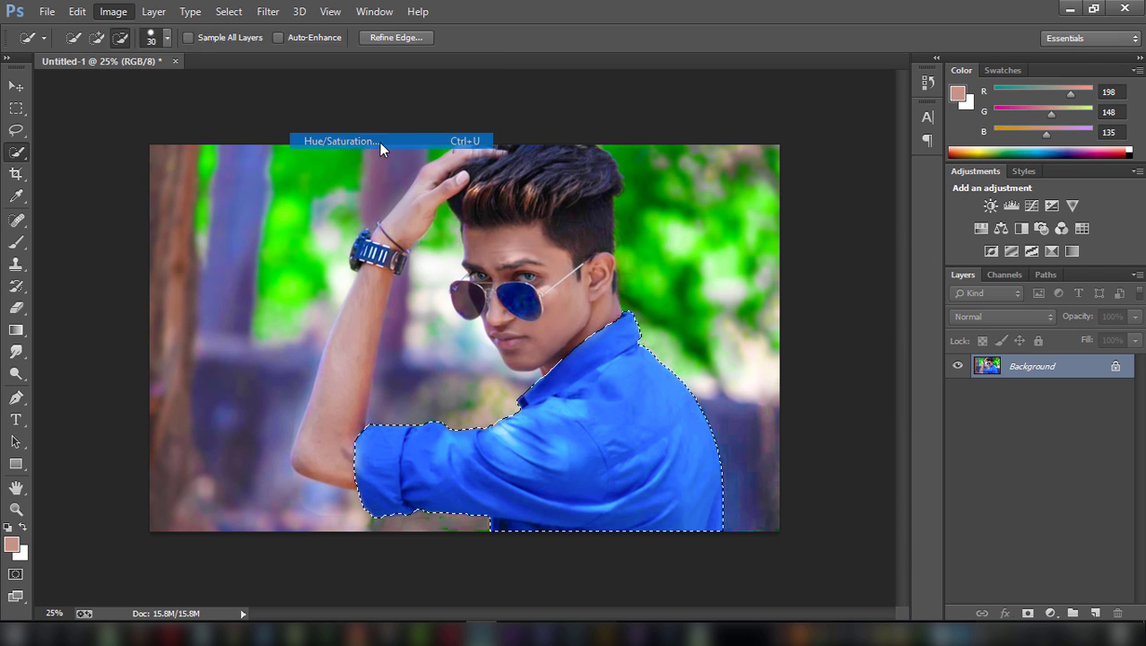
left_click(1012, 267)
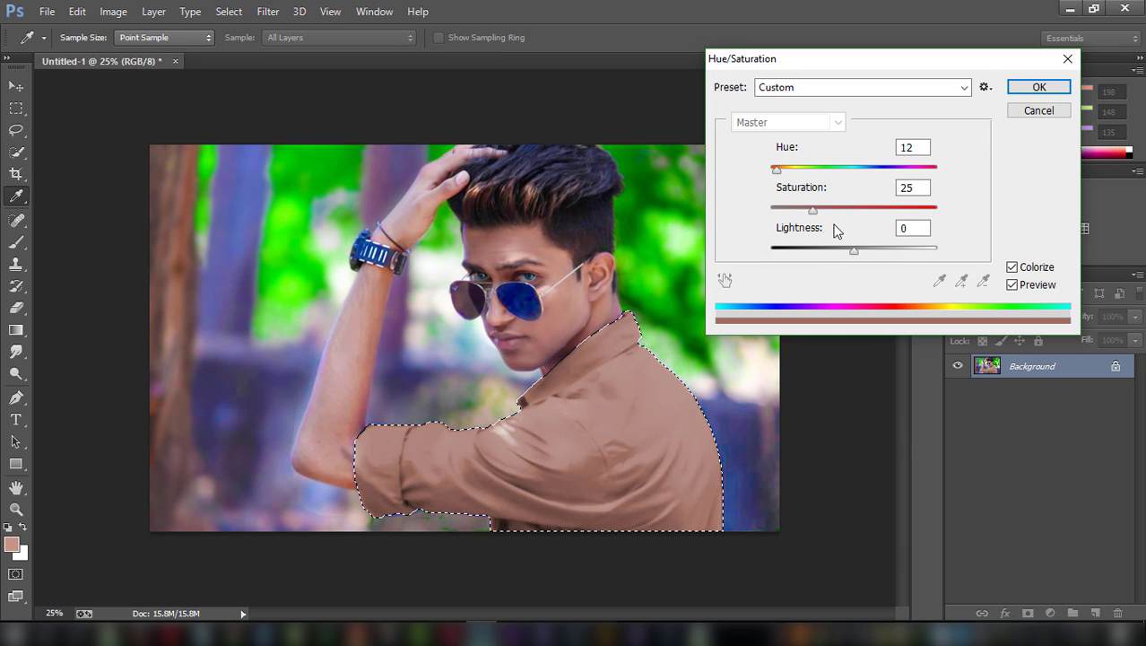
left_click_drag(813, 210, 968, 210)
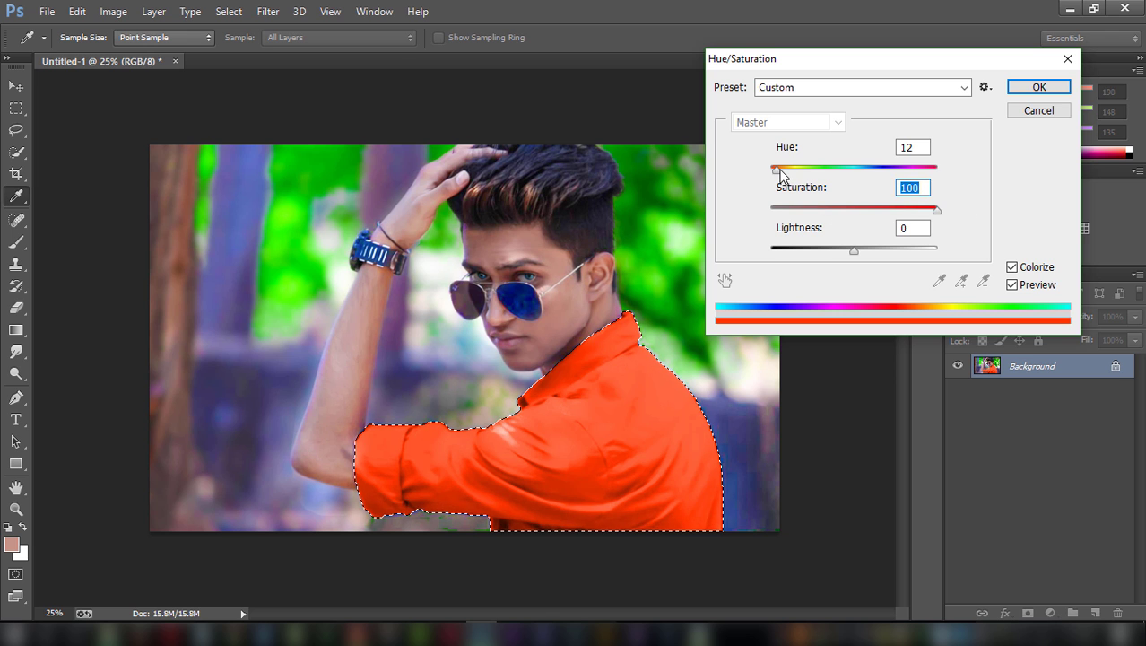
mouse_move(775, 170)
left_mouse_down()
mouse_move(1019, 173)
mouse_move(787, 173)
left_mouse_up()
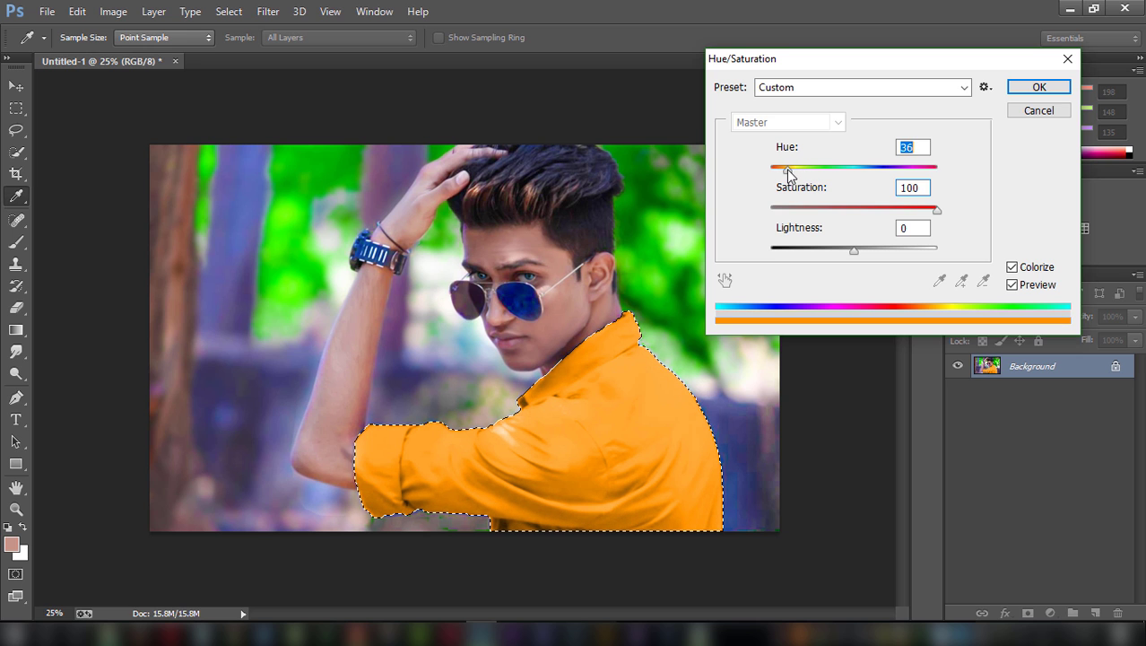
left_click_drag(852, 251, 844, 250)
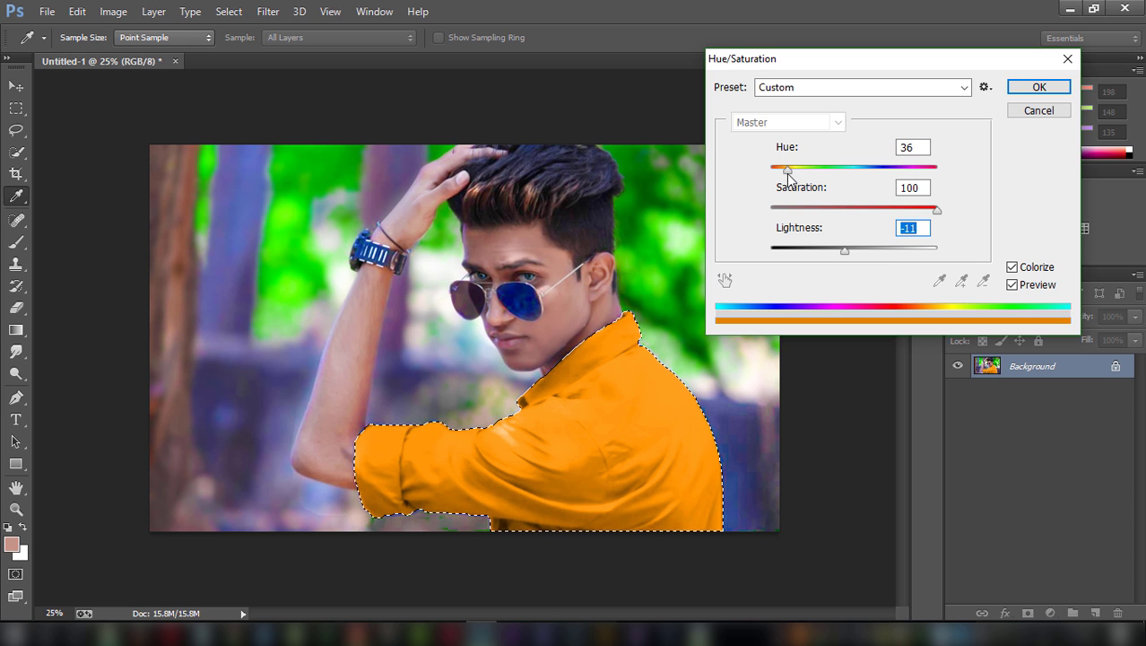
left_click_drag(788, 173, 808, 175)
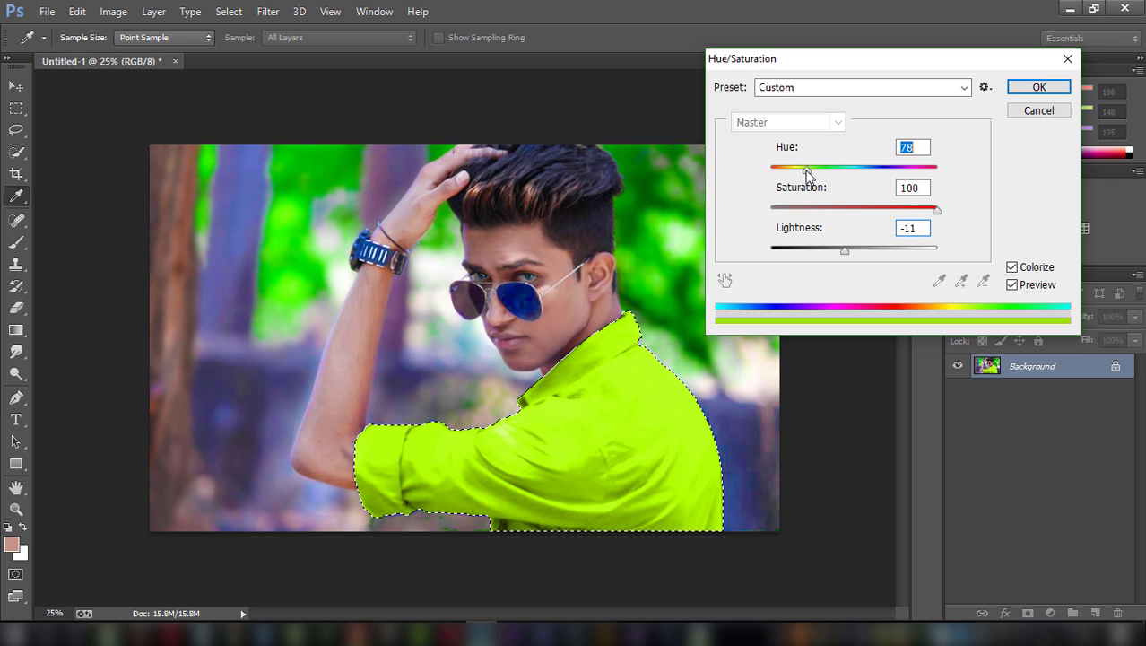
mouse_move(844, 251)
left_mouse_down()
mouse_move(828, 252)
mouse_move(940, 249)
mouse_move(826, 249)
left_mouse_up()
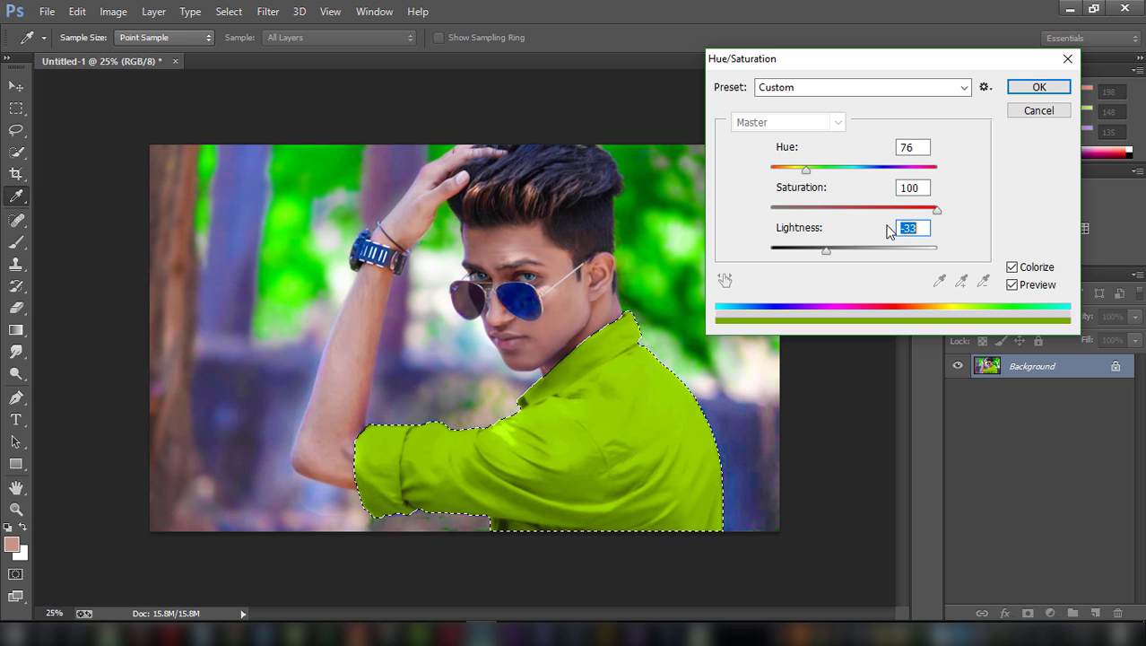
left_click_drag(936, 210, 916, 211)
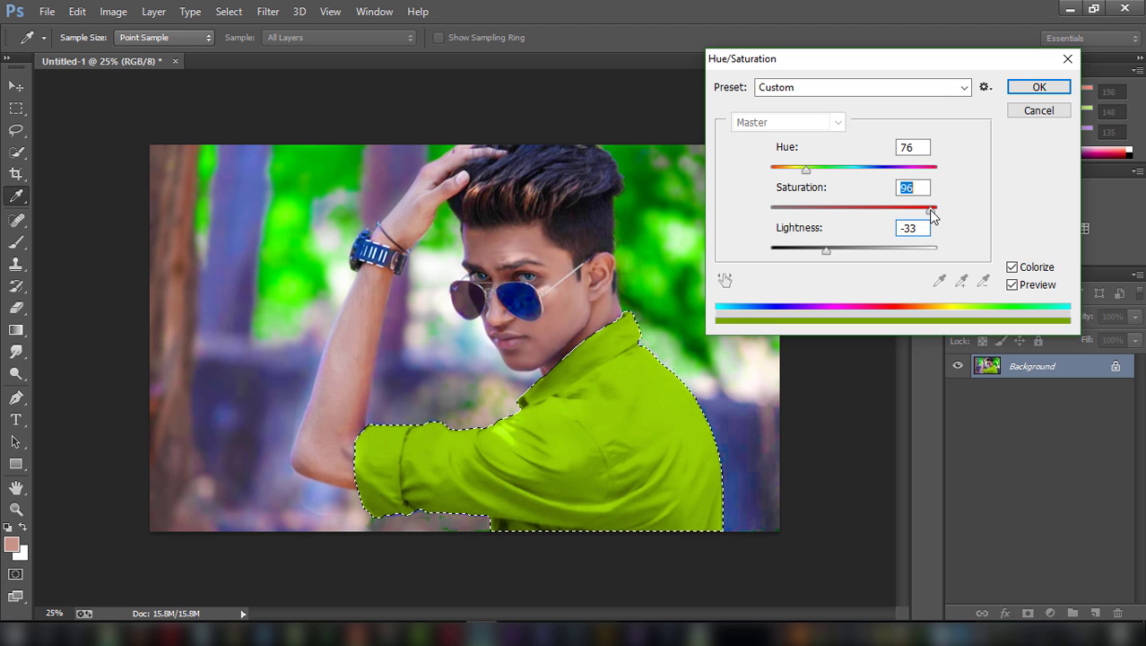
left_click_drag(803, 173, 798, 173)
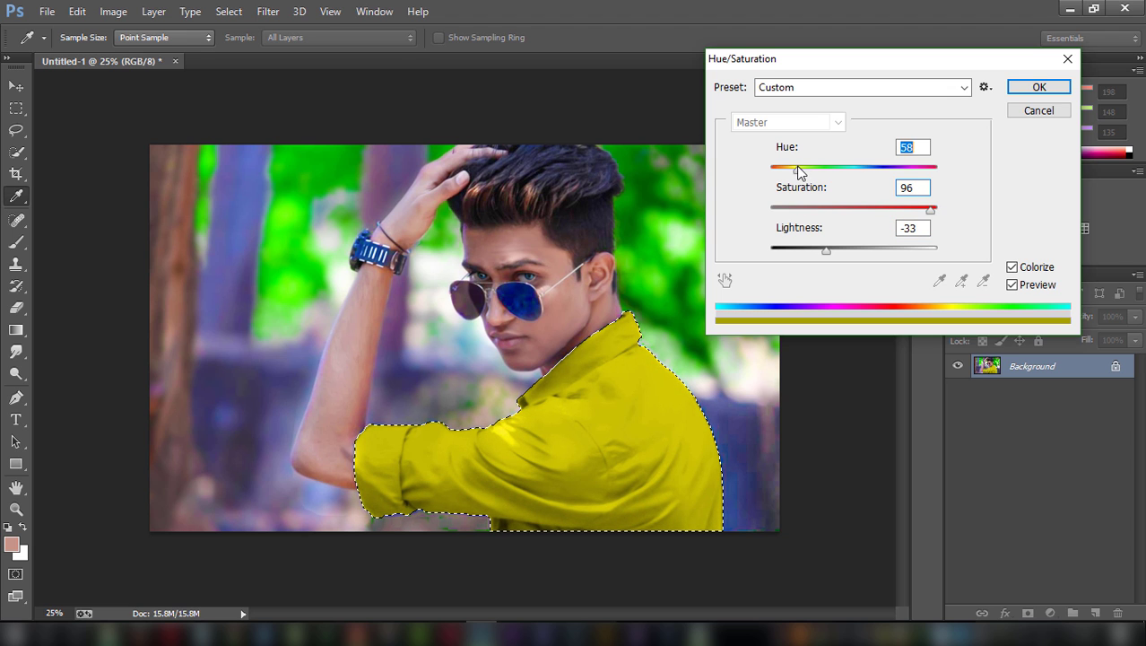
left_click_drag(826, 250, 835, 258)
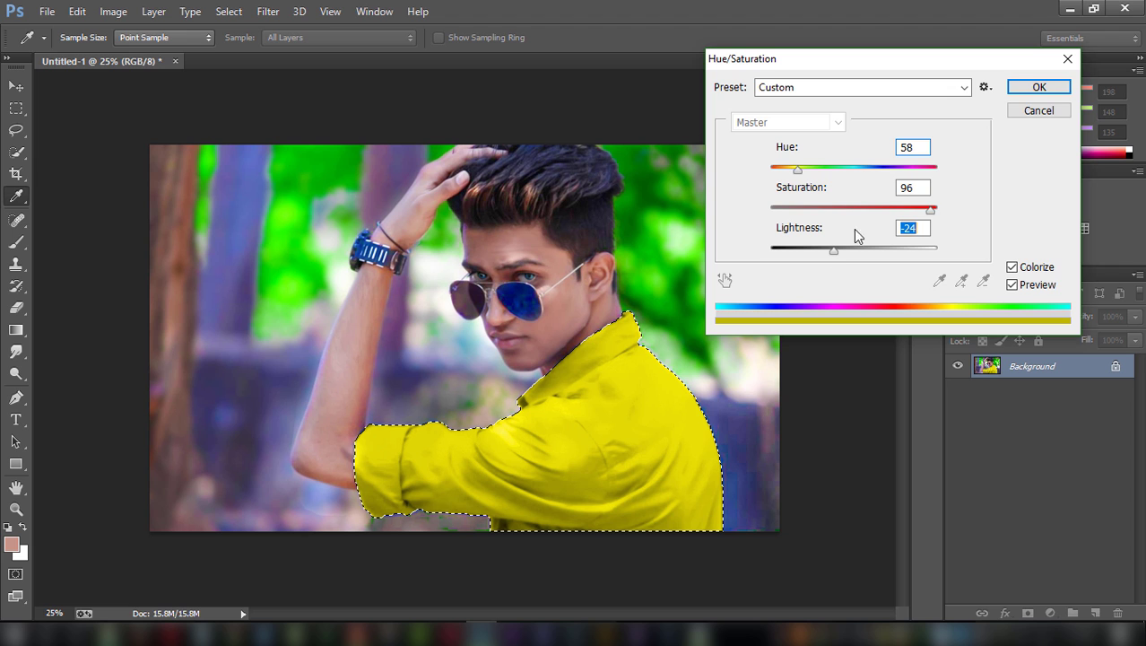
left_click(1037, 89)
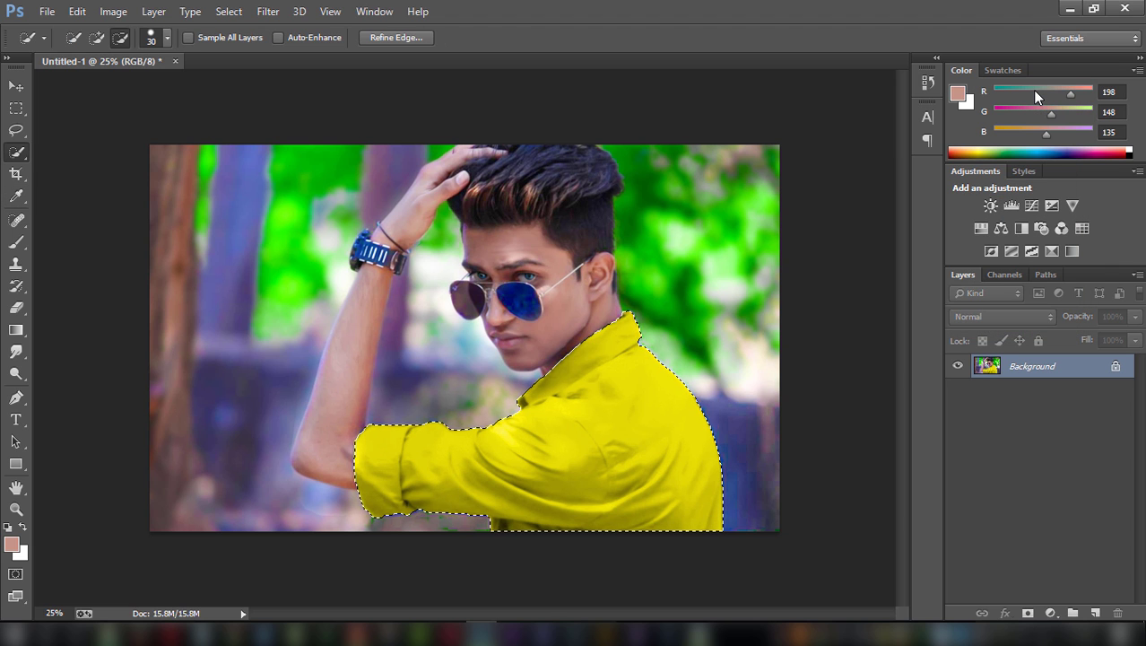
key("ctrl+d")
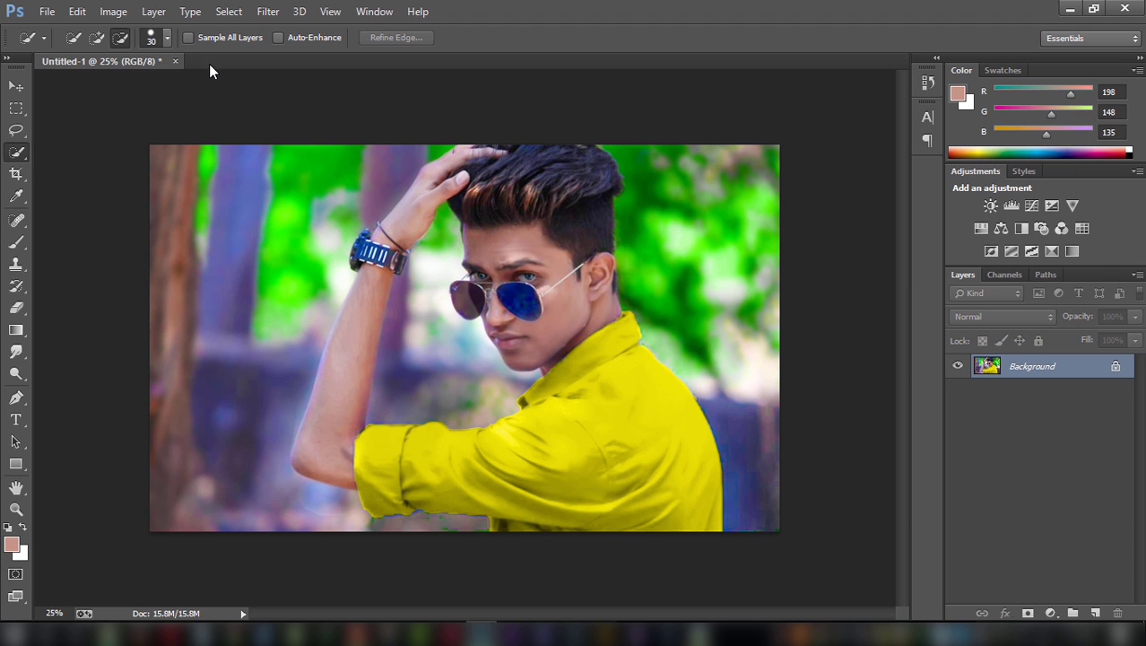
- Restore the shirt selection and adjust its yellow–blue Color Balance
left_click(77, 11)
left_click(104, 41)
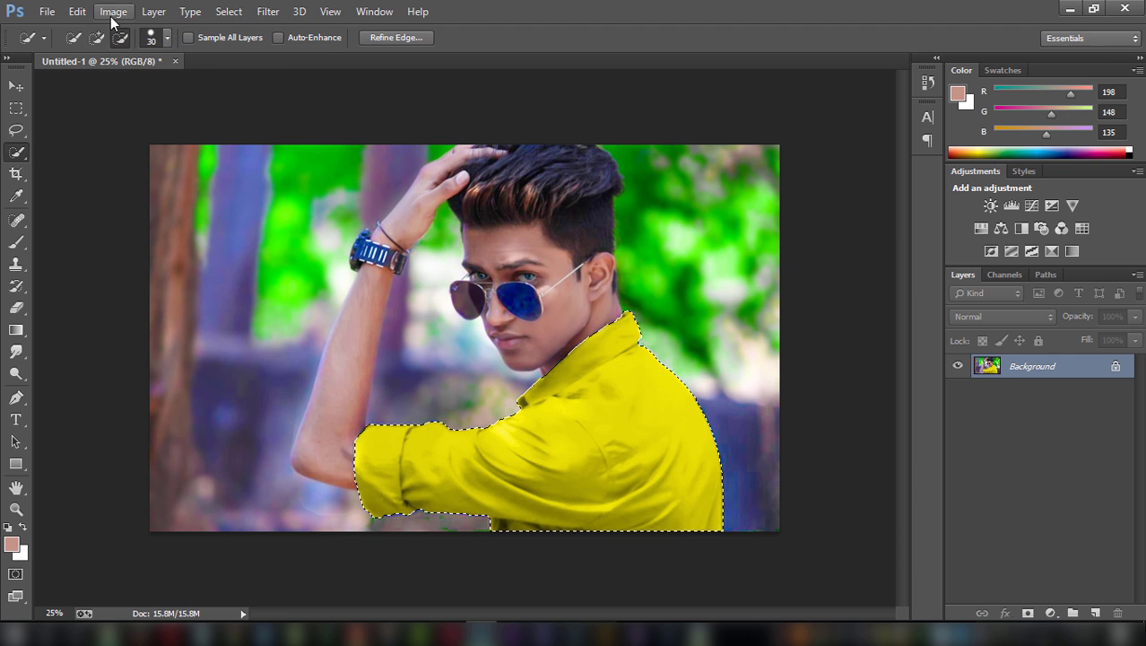
left_click(113, 11)
mouse_move(141, 54)
left_click(386, 161)
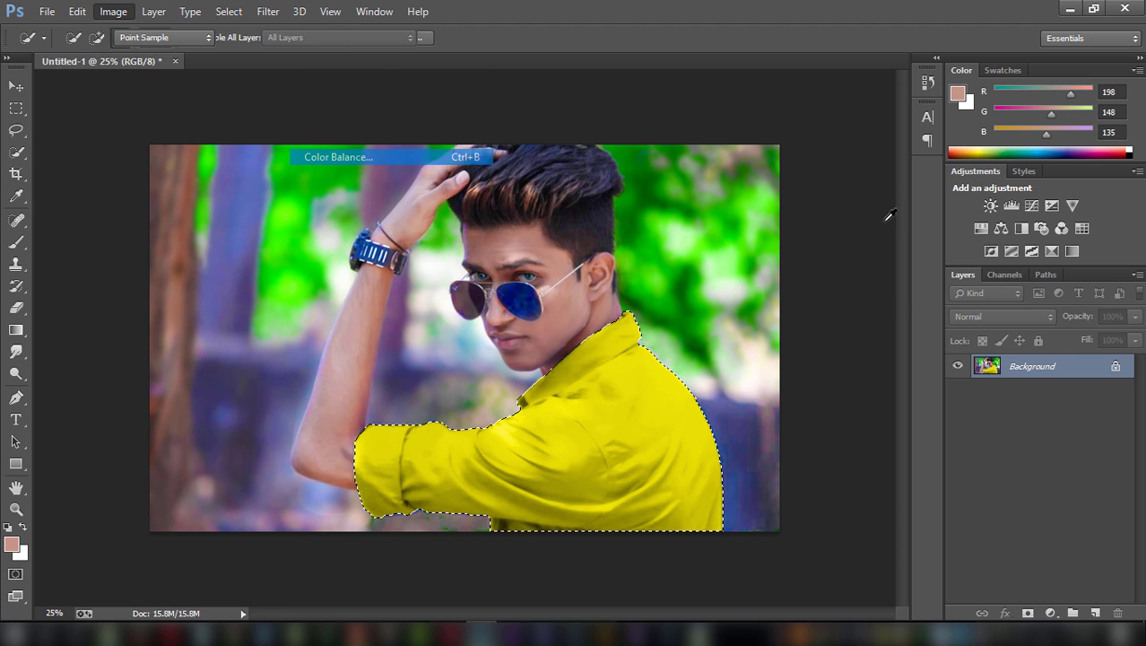
mouse_move(982, 215)
left_mouse_down()
mouse_move(943, 212)
mouse_move(1027, 213)
mouse_move(968, 194)
mouse_move(984, 176)
left_mouse_up()
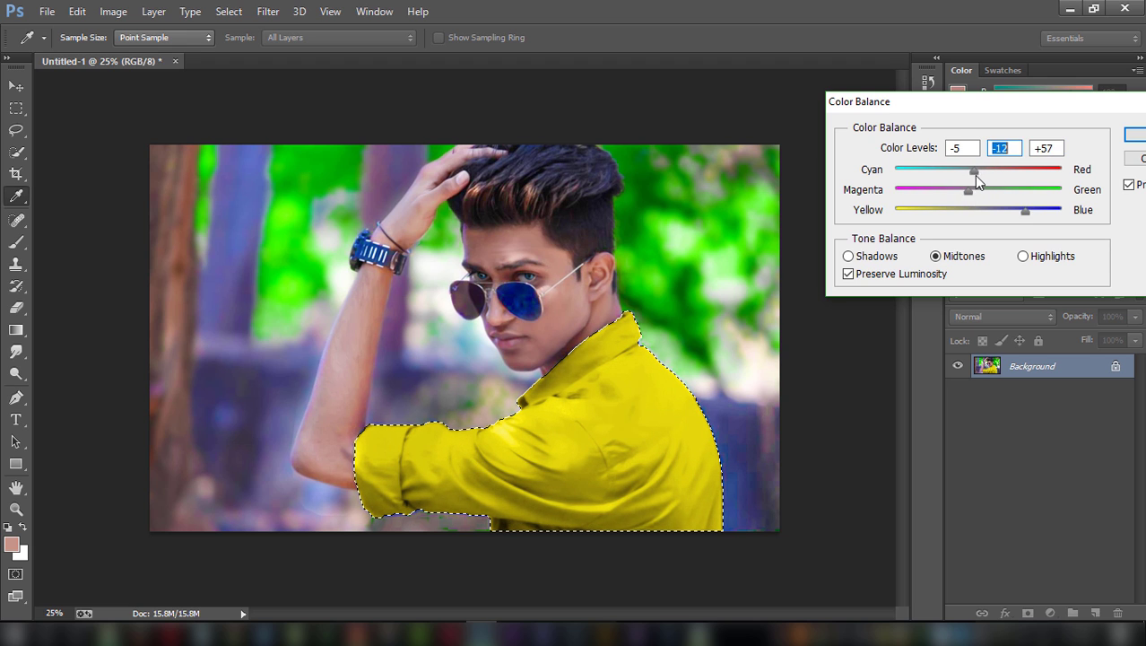
left_click(1130, 137)
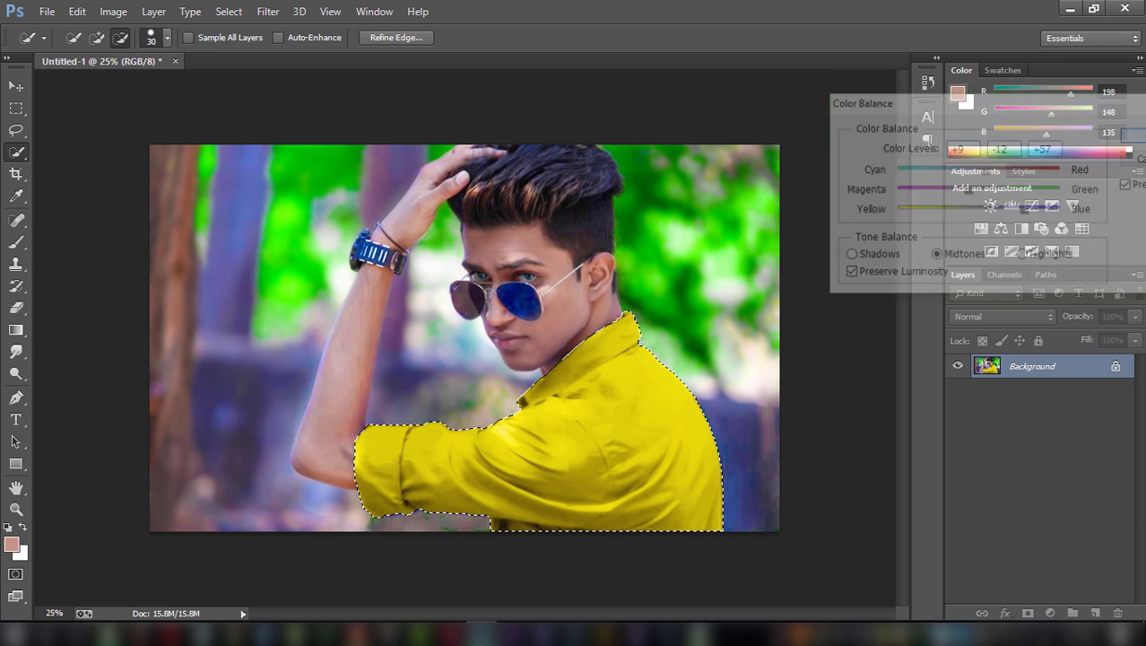
key("ctrl+d")
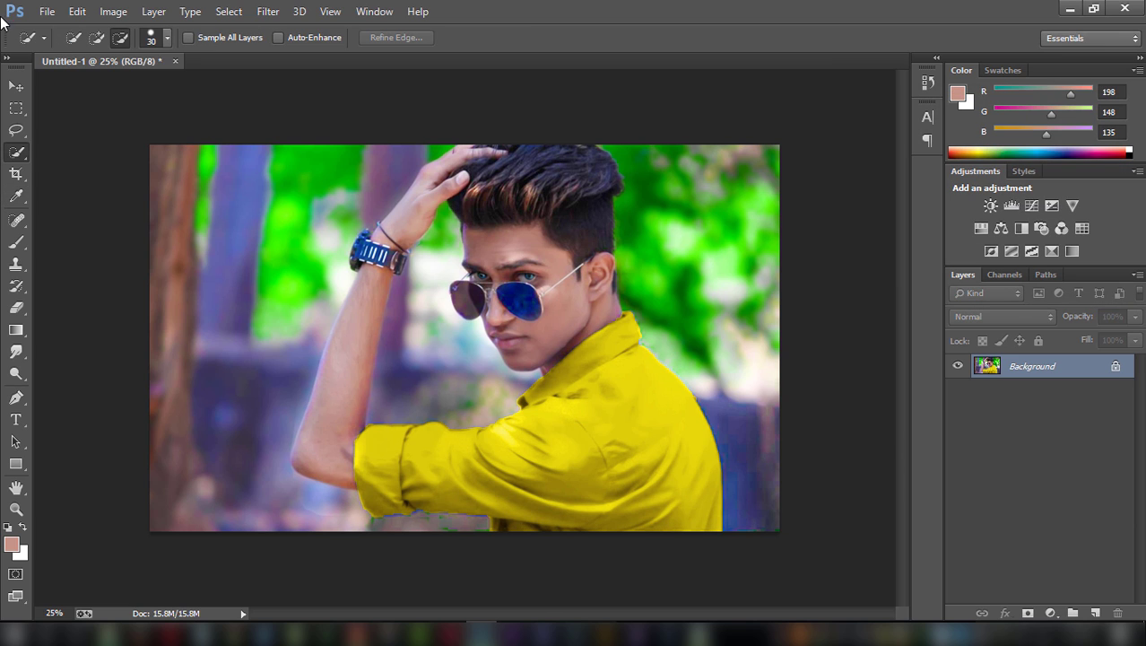
- Sharpen the reselected shirt to Amount 43 in the Camera Raw Filter, then deselect
left_click(77, 10)
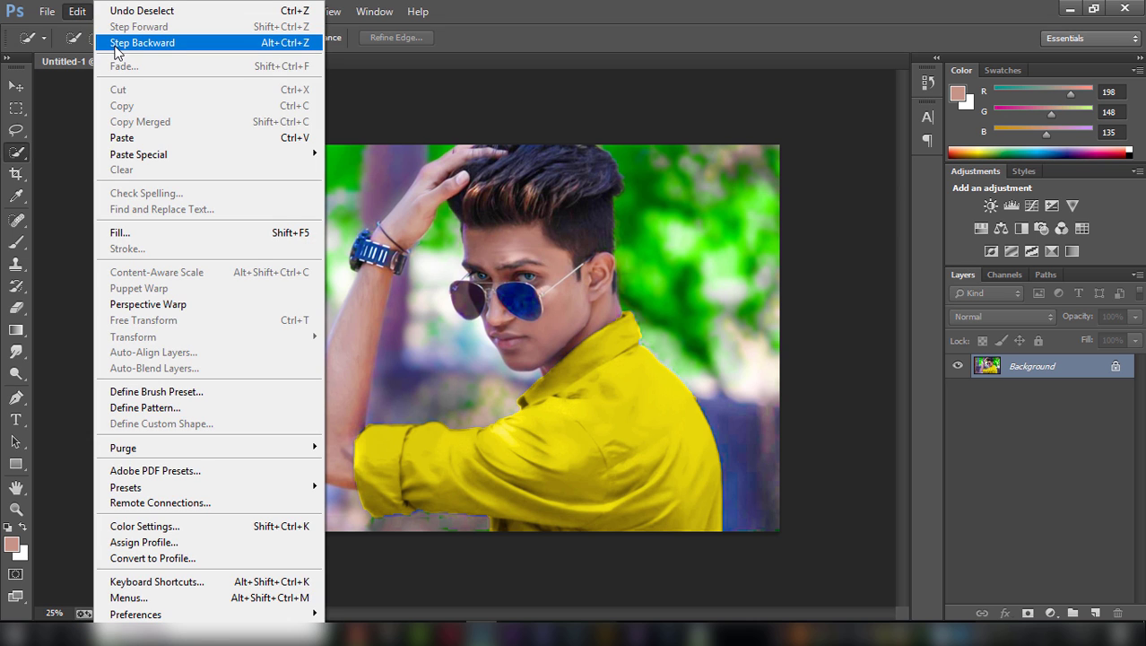
left_click(115, 46)
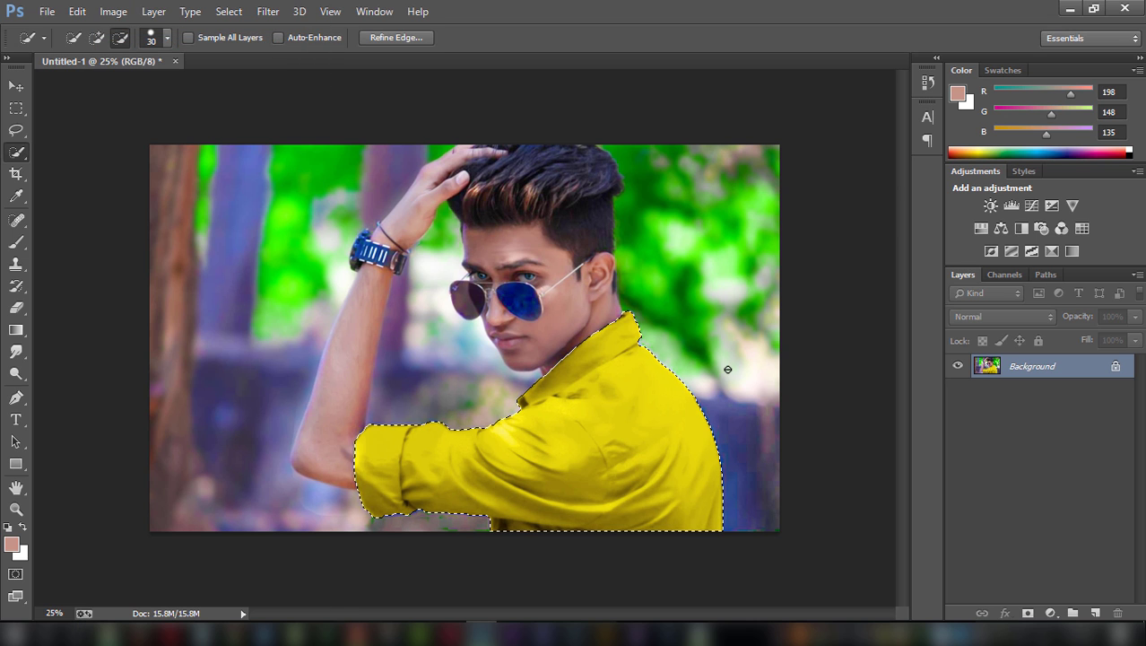
left_click(268, 10)
left_click(290, 104)
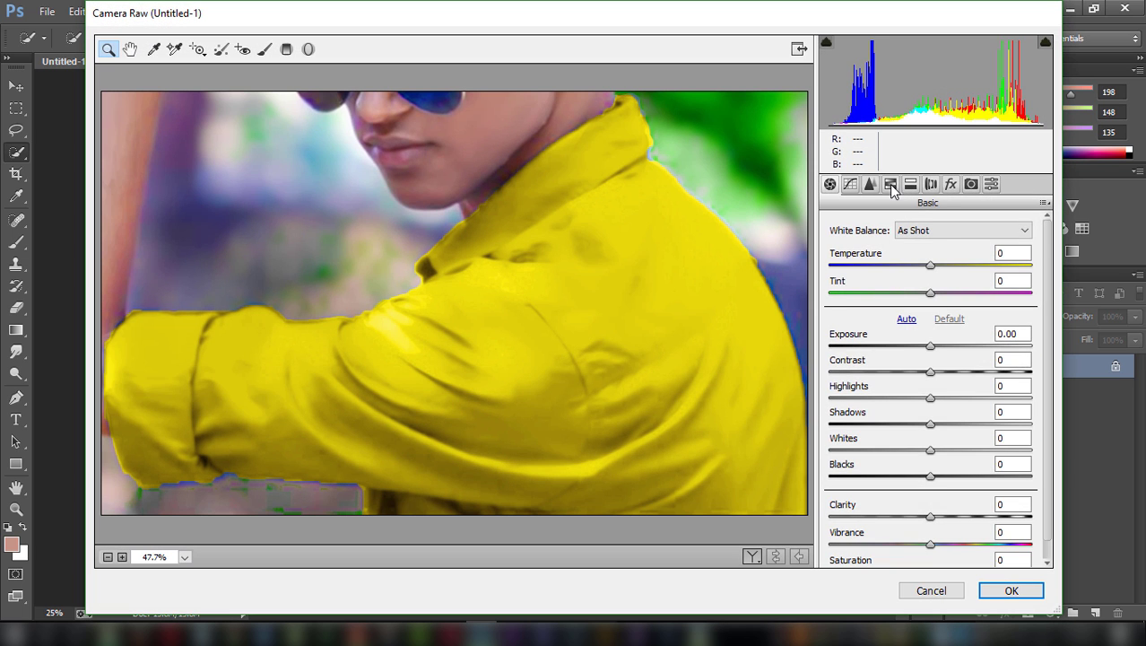
left_click(891, 184)
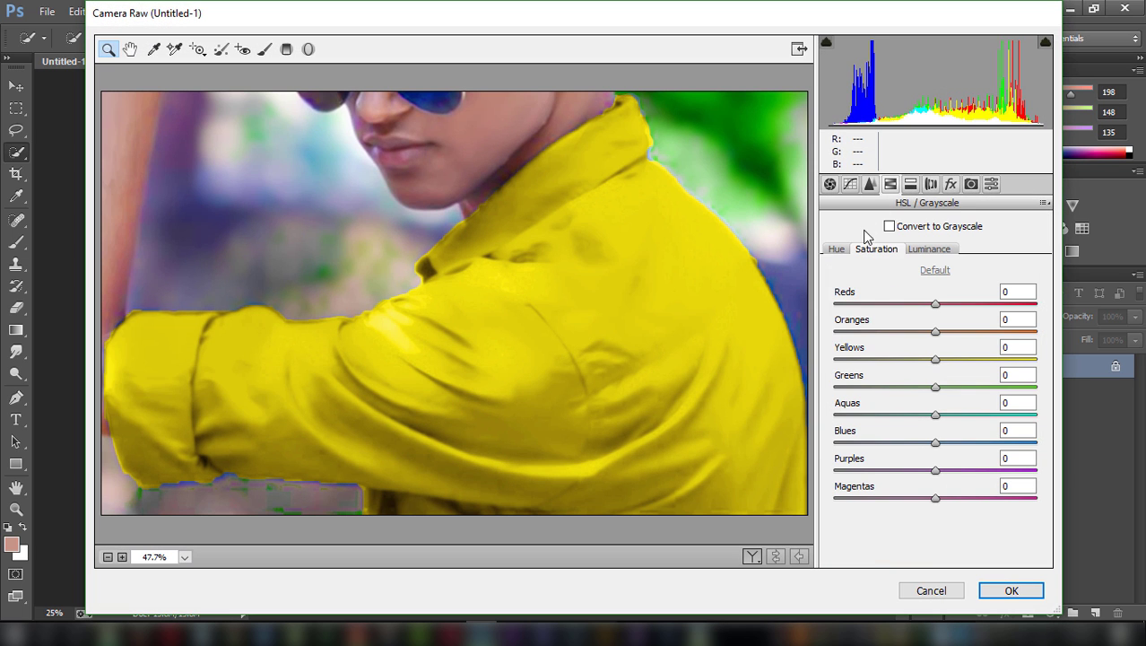
left_click(870, 186)
mouse_move(866, 253)
left_mouse_down()
mouse_move(946, 256)
mouse_move(889, 257)
left_mouse_up()
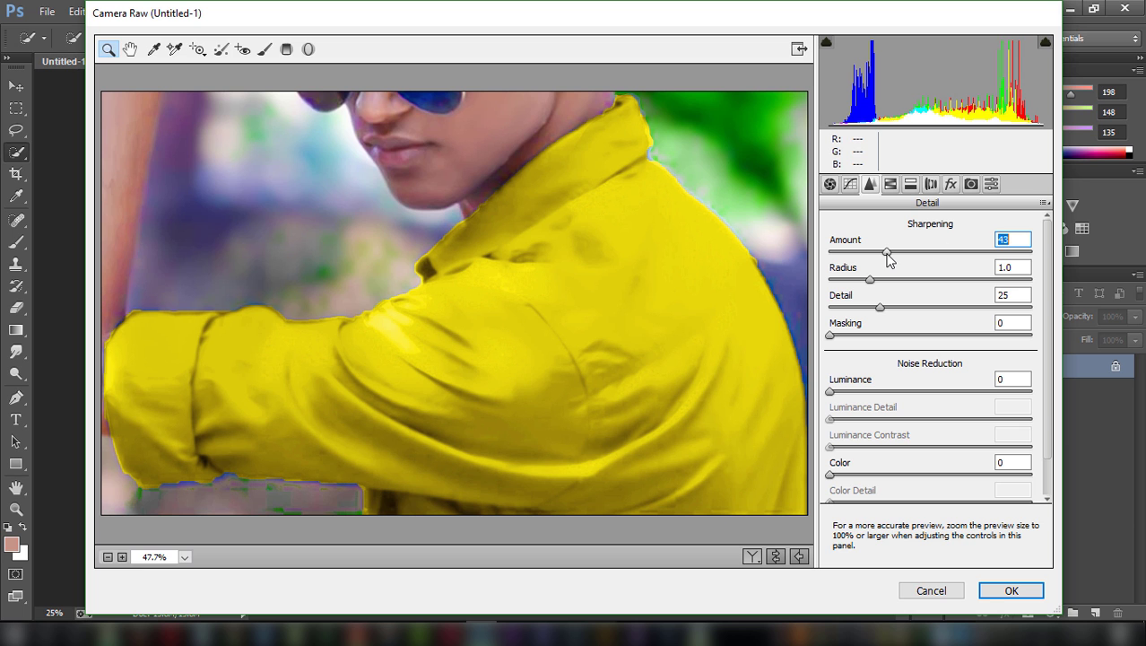
left_click(1011, 590)
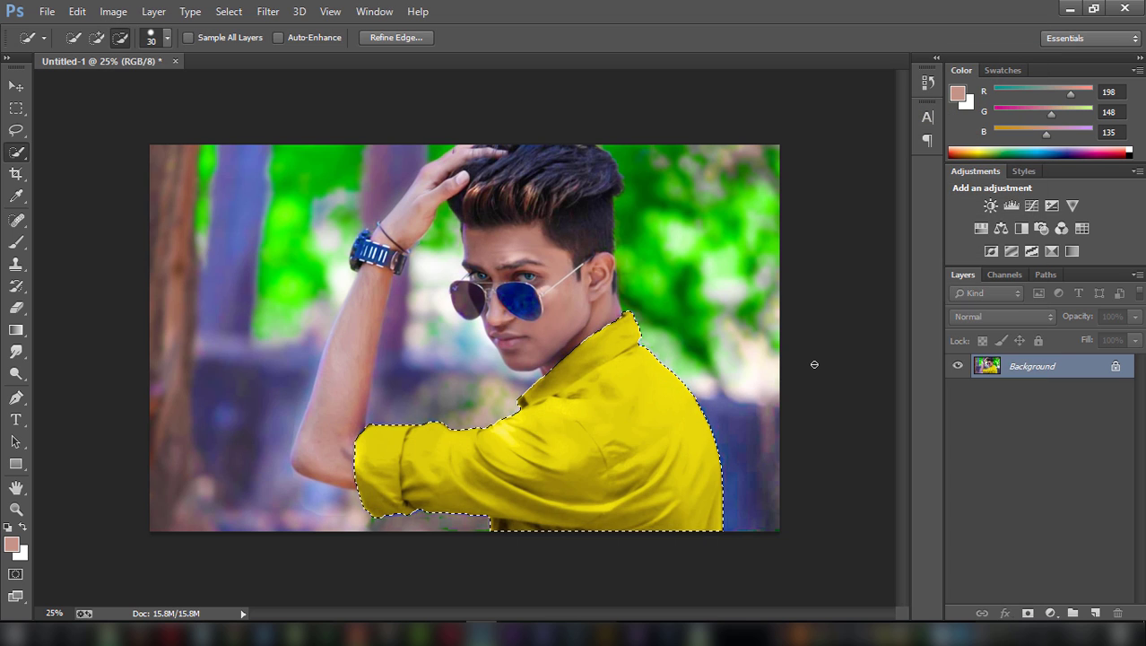
key("ctrl+d")
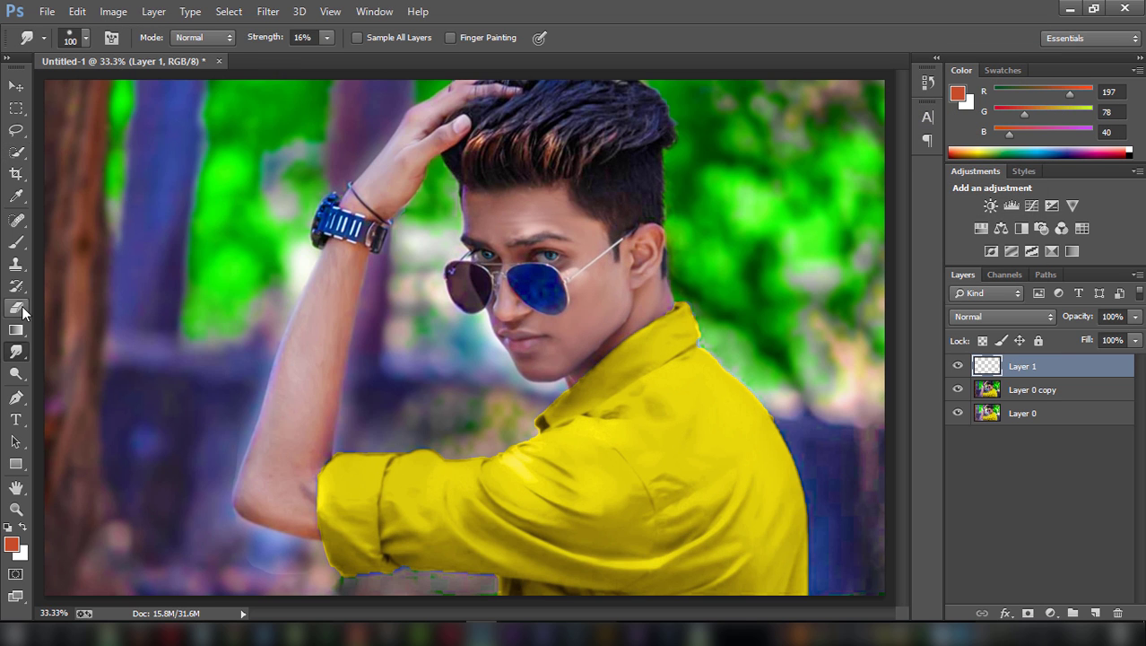
- Select the 24 px textured brush preset and enlarge it to 82 px
left_click(16, 242)
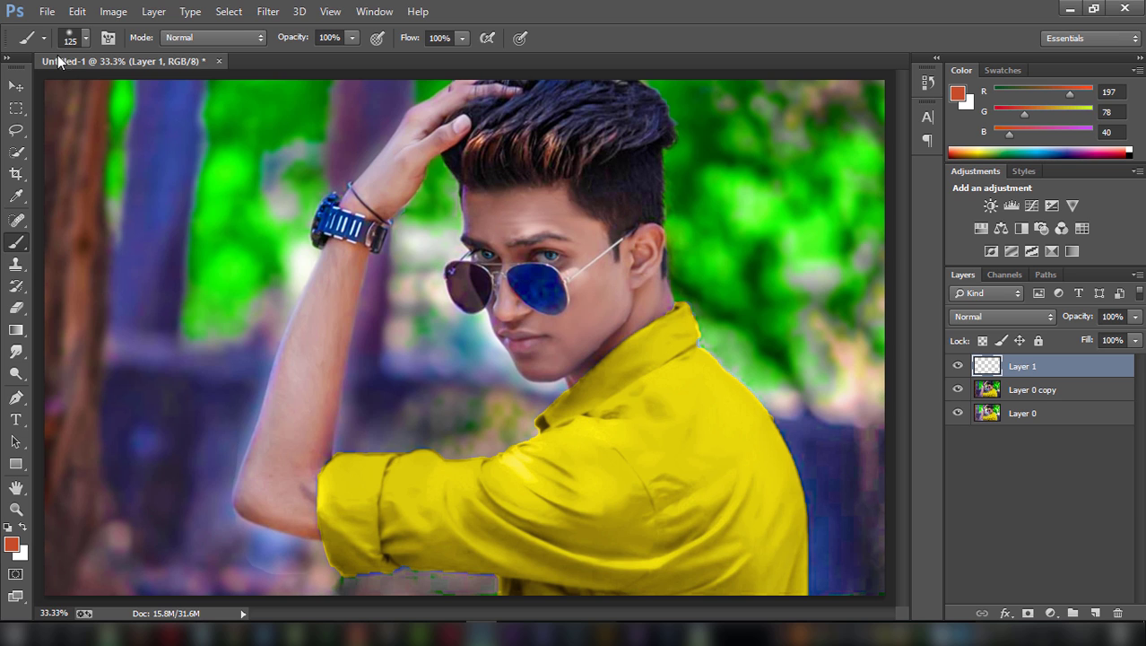
left_click(83, 38)
scroll(143, 225, "down", 1)
scroll(142, 224, "down", 1)
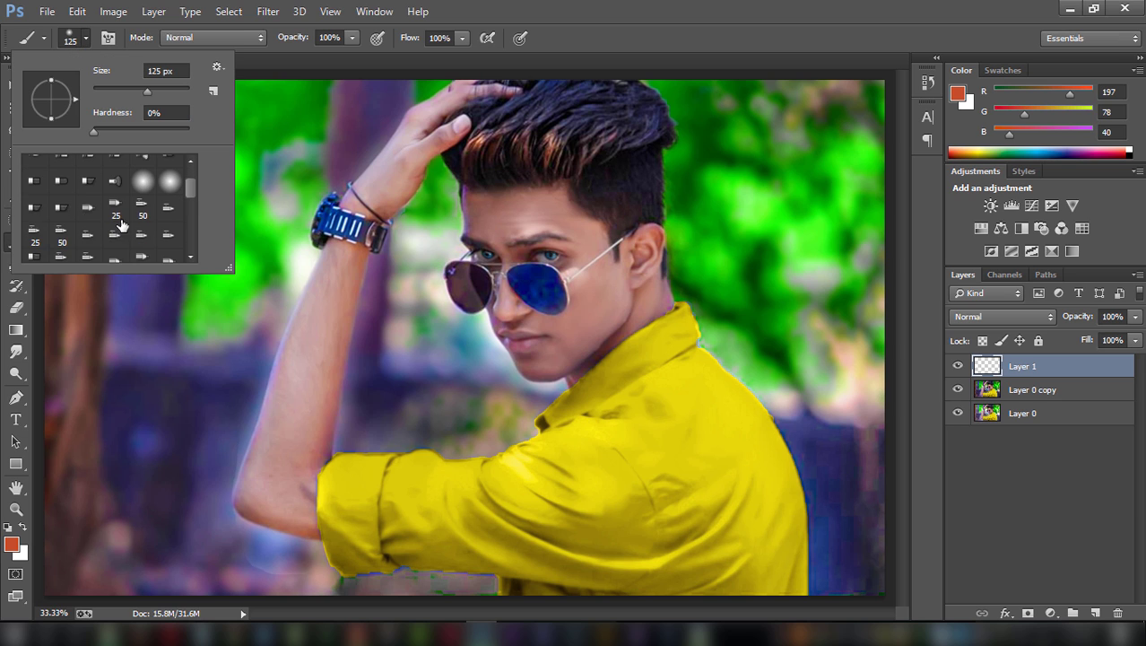
scroll(142, 224, "down", 1)
left_click(171, 233)
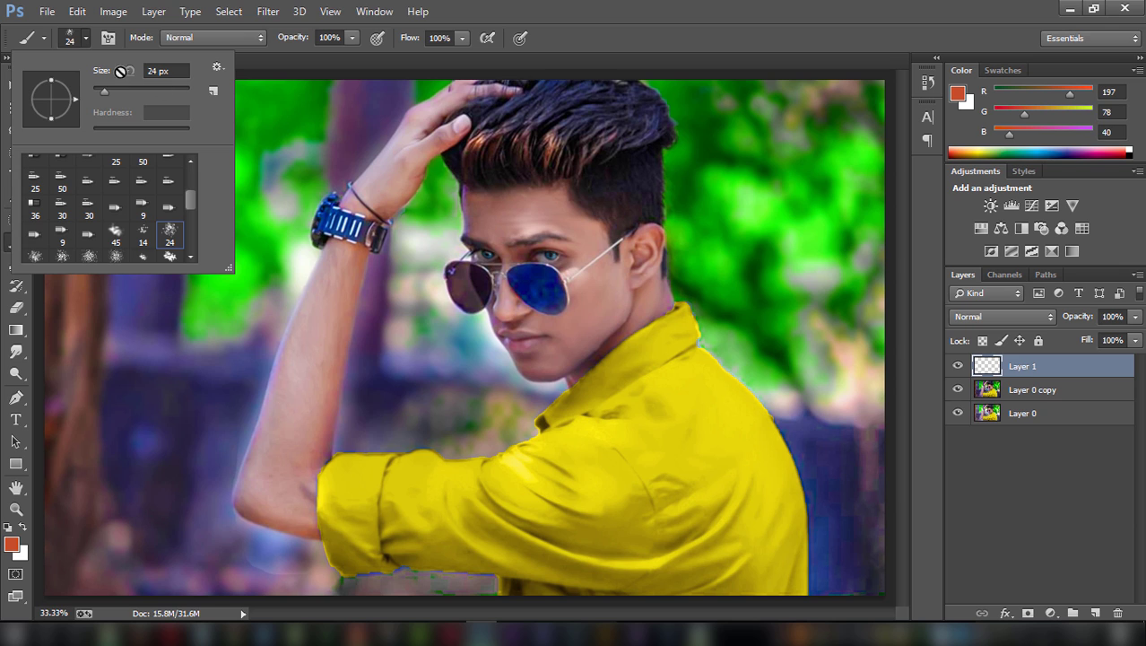
left_click_drag(104, 91, 135, 93)
left_click(746, 210)
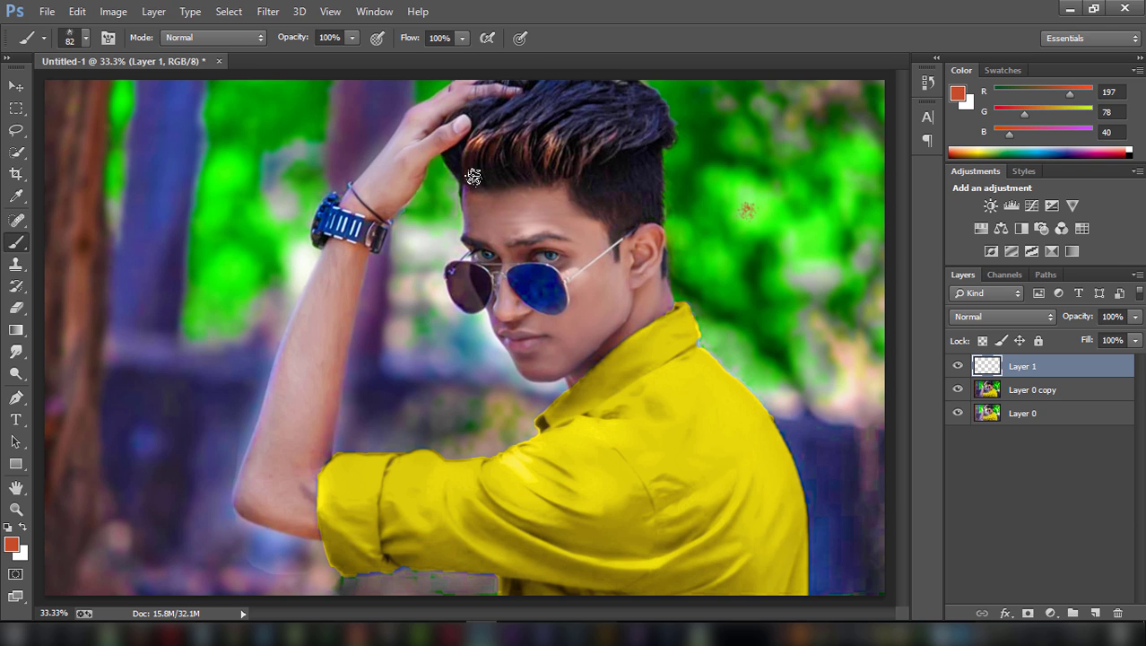
- Paint an orange streak up the front hair at 60 px and blend Layer 1 as Overlay
left_click_drag(472, 179, 485, 139)
left_click(77, 11)
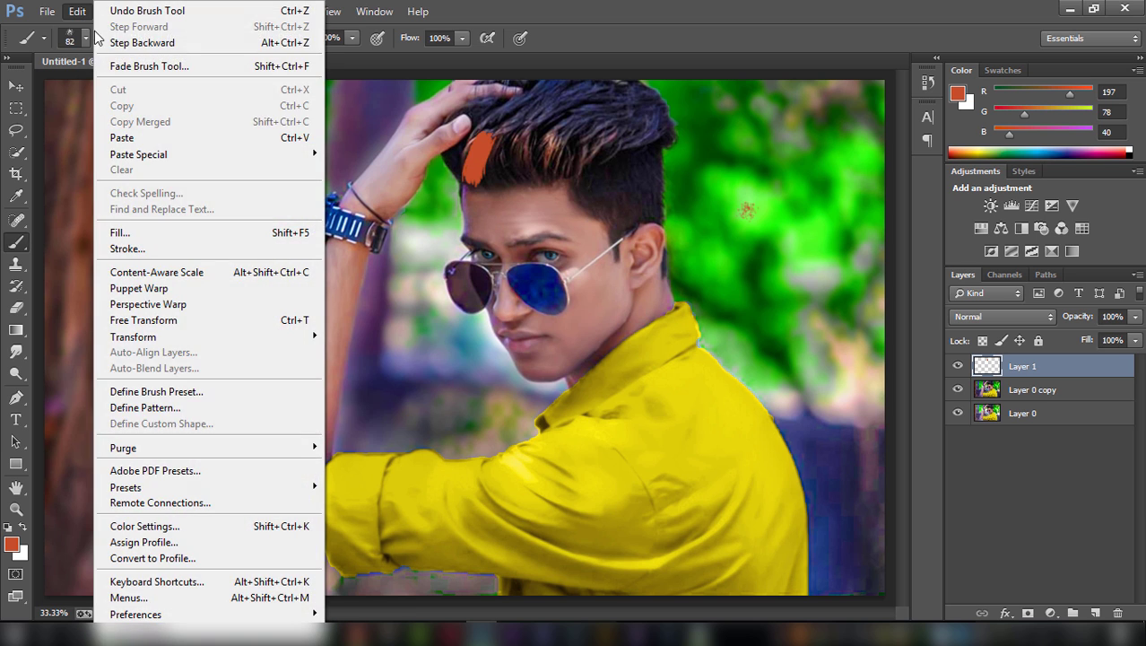
left_click(117, 30)
key("bracketleft")
key("bracketleft")
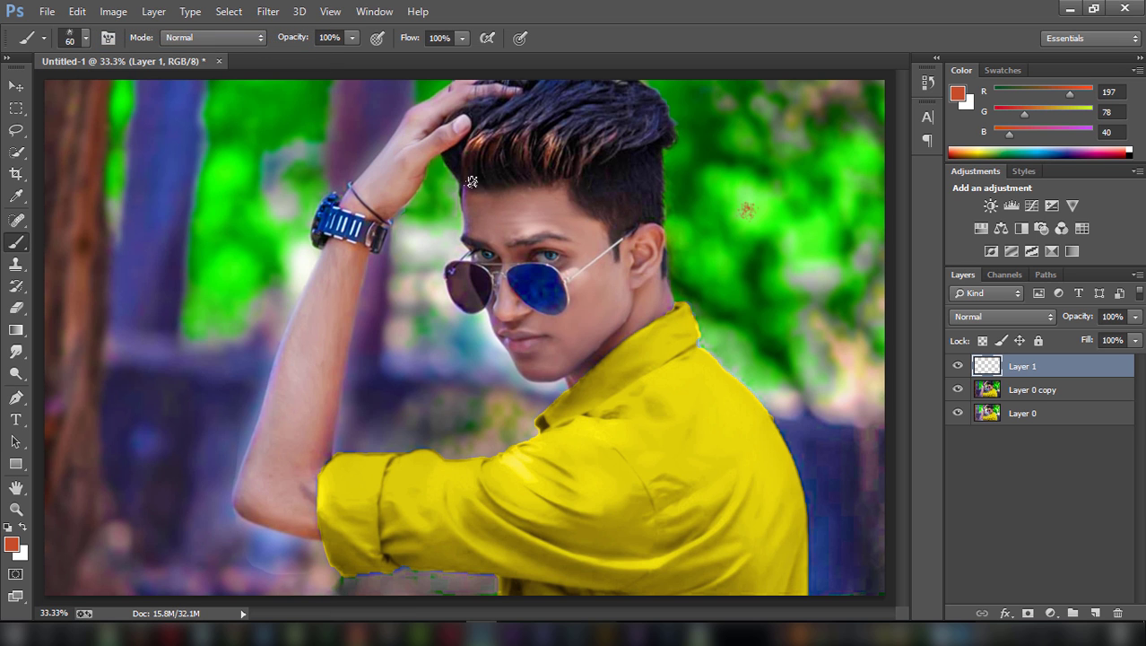
left_click_drag(471, 172, 475, 148)
left_click(959, 318)
left_click(968, 209)
left_click(1134, 317)
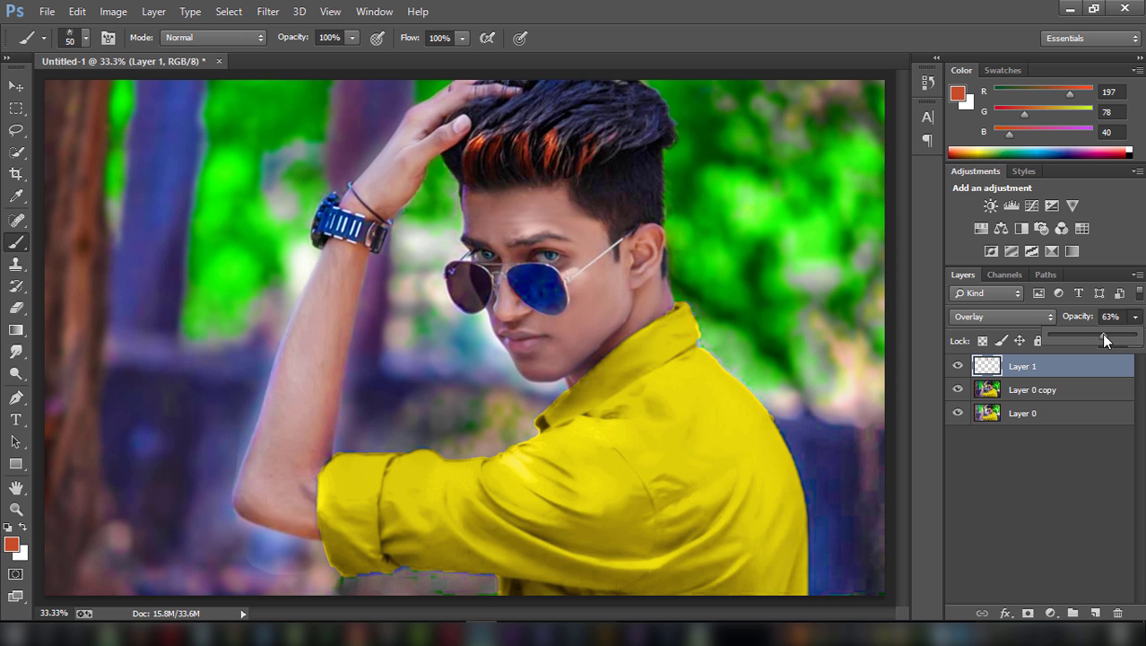
- Tint the hair with Hue/Saturation at hue +41, saturation +100 and lightness +100
left_click(113, 10)
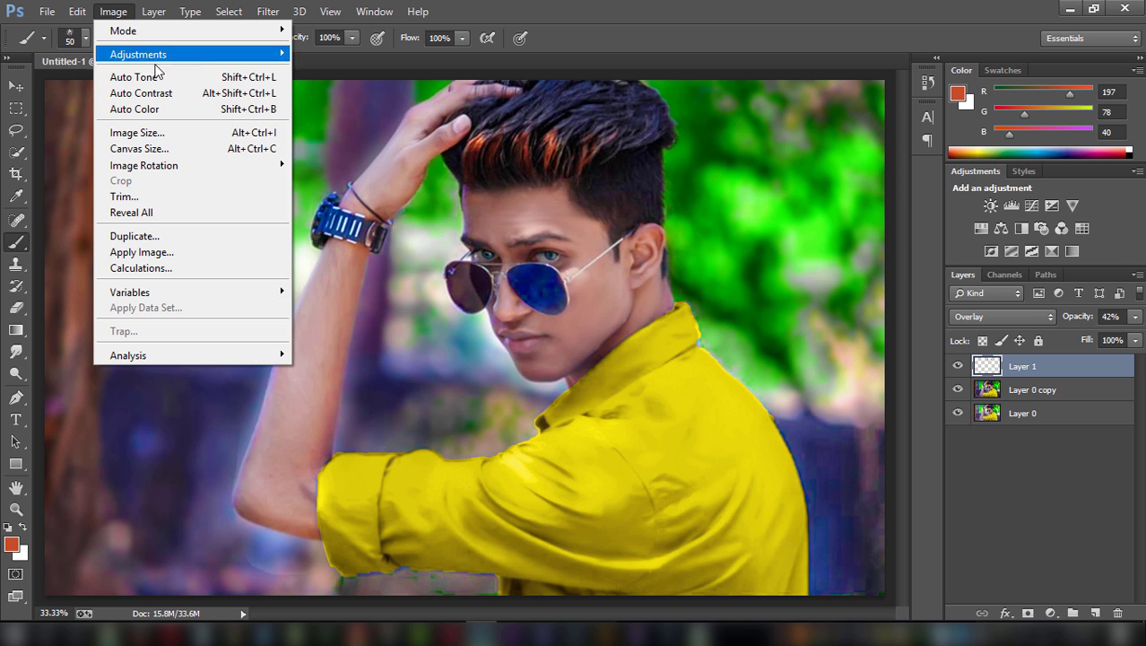
left_click(345, 141)
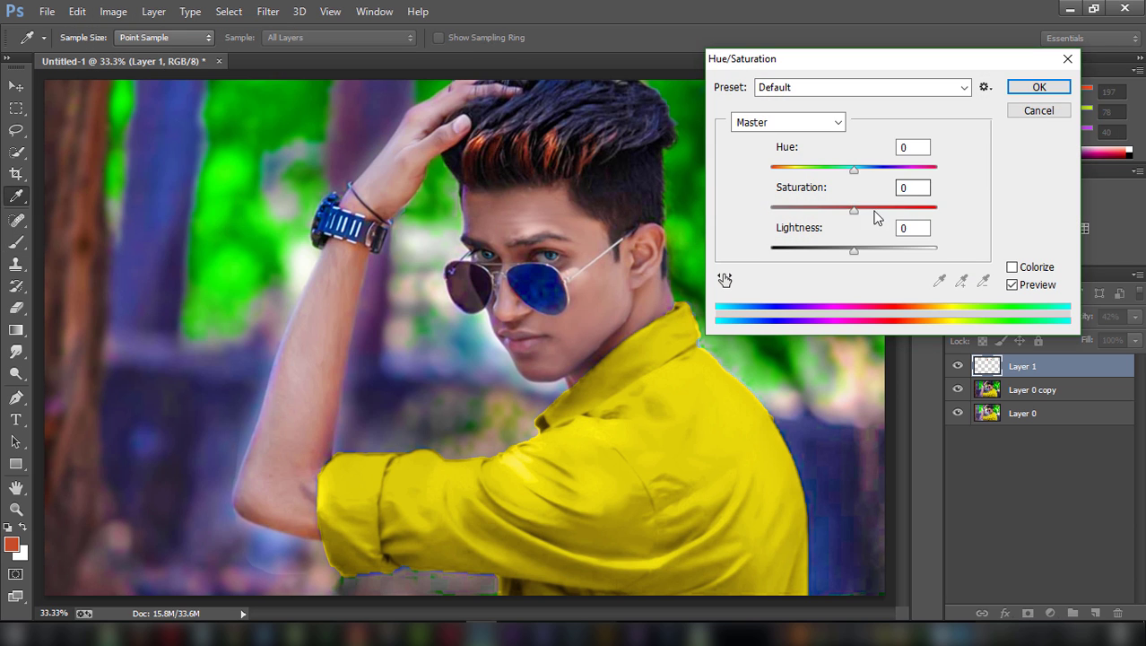
mouse_move(874, 213)
left_mouse_down()
mouse_move(820, 209)
mouse_move(908, 217)
mouse_move(874, 214)
left_mouse_up()
mouse_move(853, 169)
left_mouse_down()
mouse_move(843, 173)
mouse_move(891, 173)
left_mouse_up()
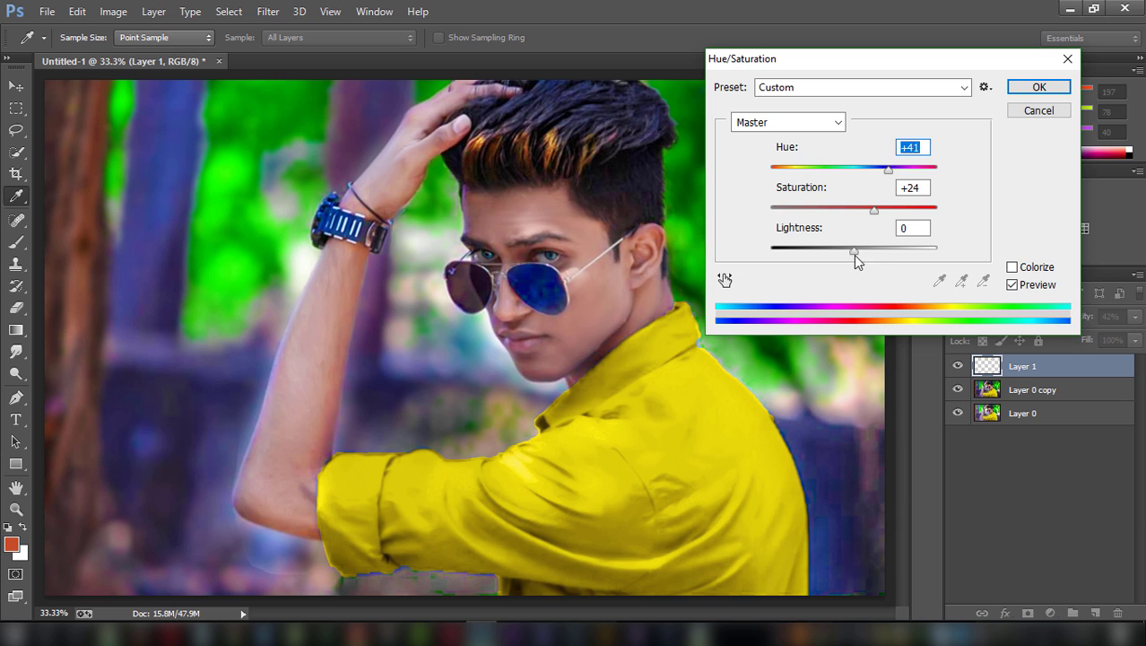
left_click_drag(855, 255, 948, 255)
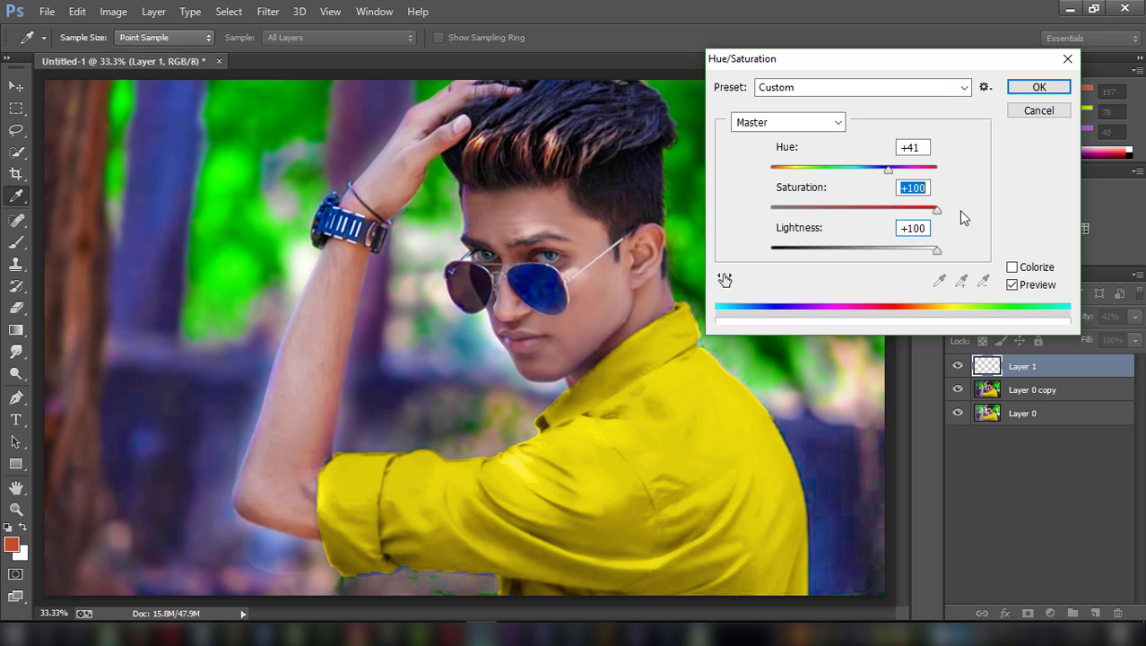
left_click(1032, 89)
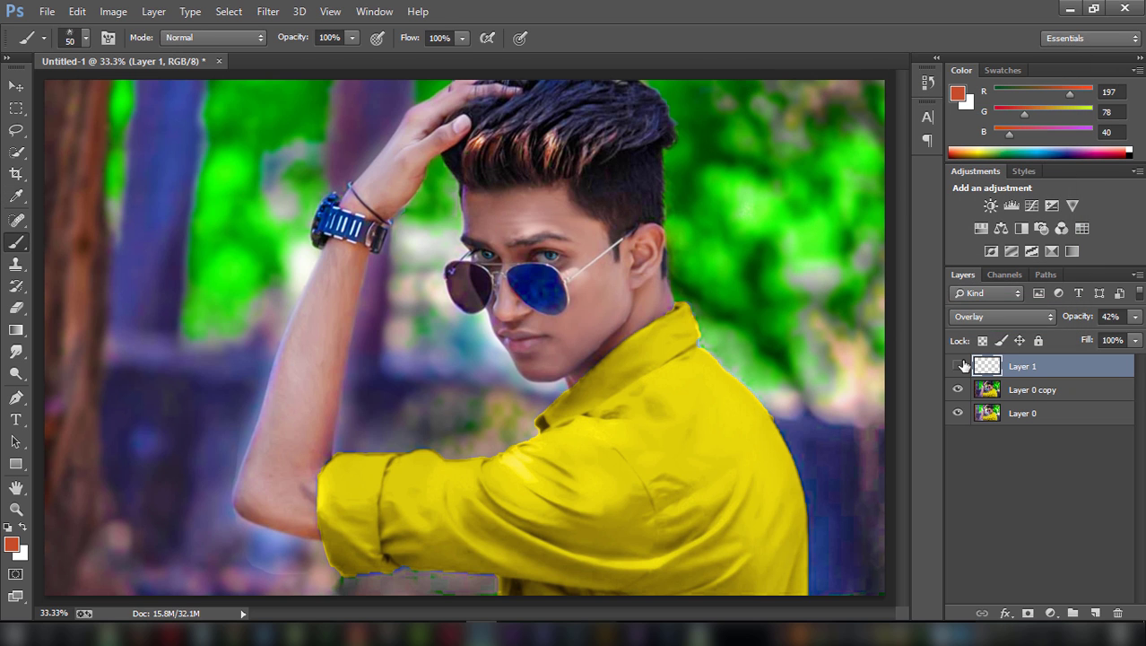
- Merge the hair tint layer down into Layer 0 copy
key("ctrl+minus")
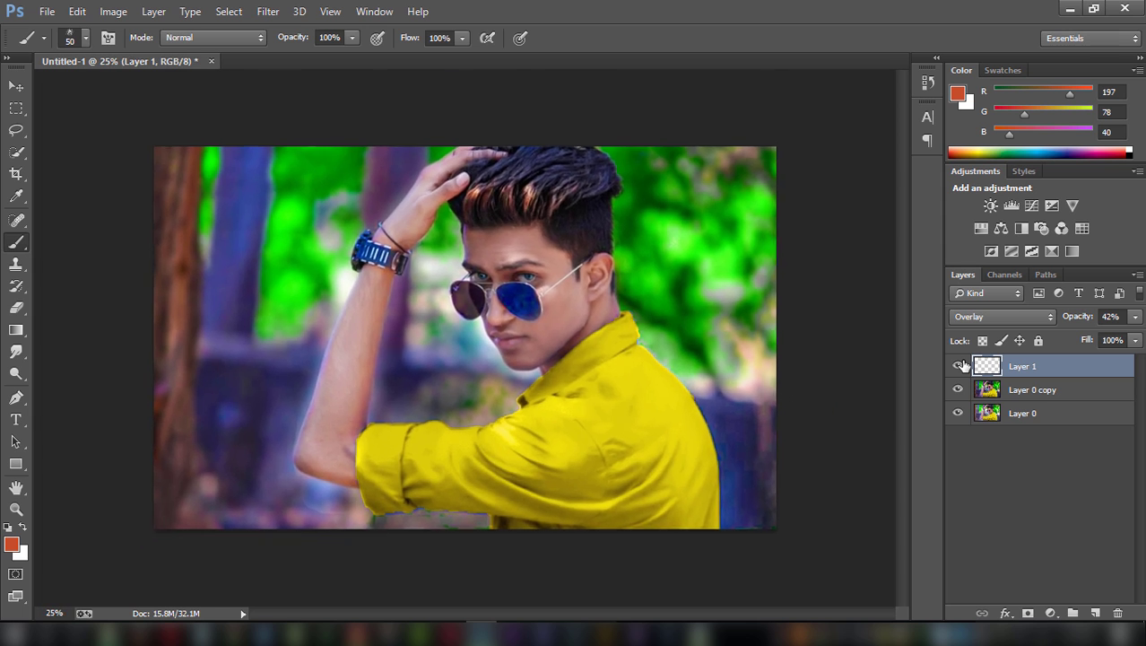
key("ctrl+minus")
key("ctrl+plus")
key("ctrl+plus")
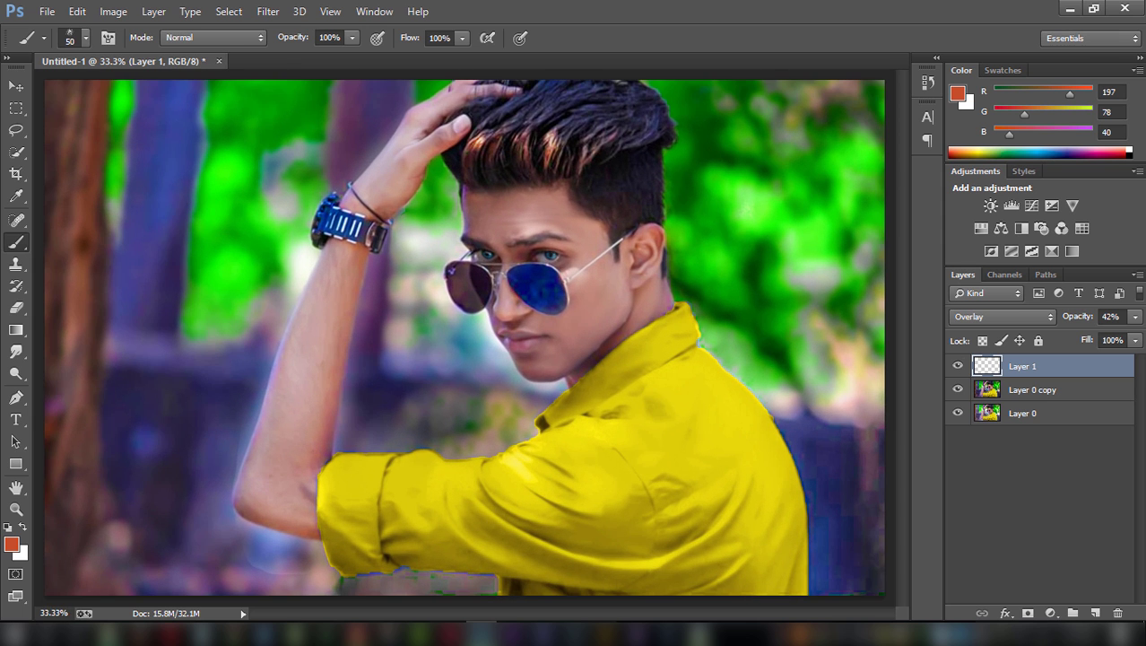
right_click(1042, 365)
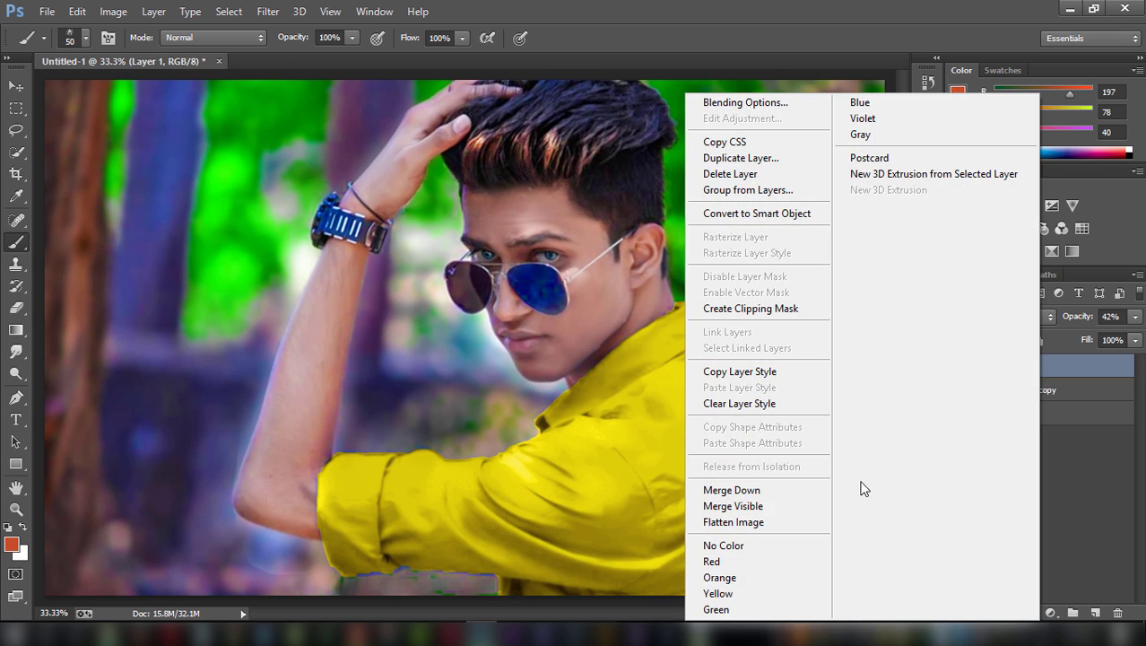
left_click(796, 484)
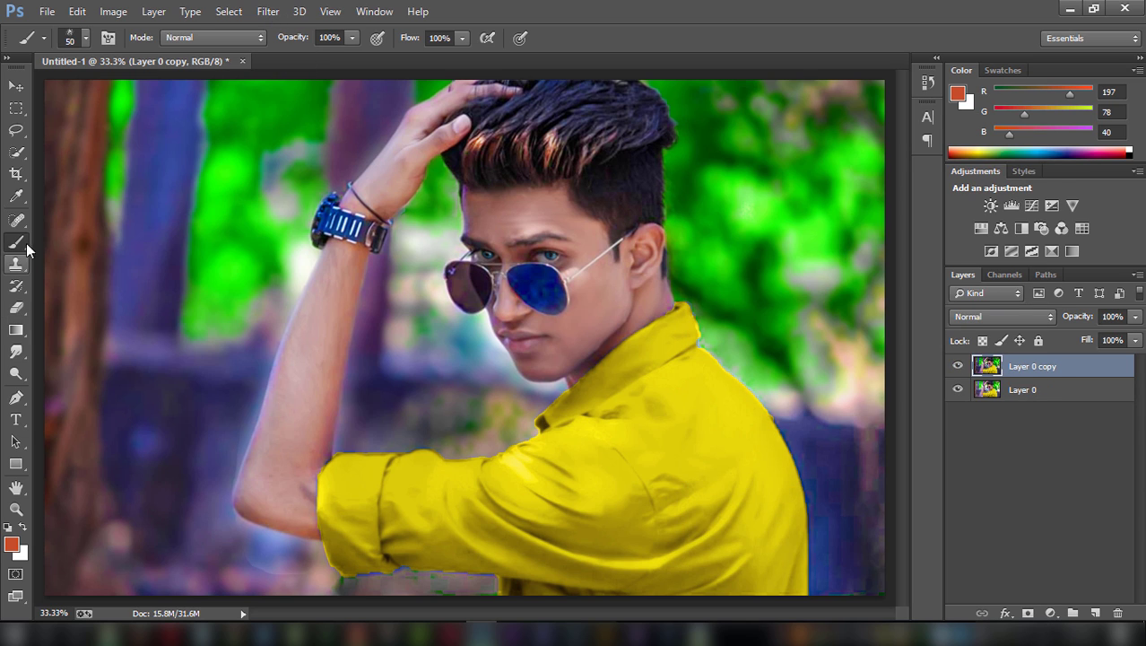
- Paint a soft pale-lavender (#bfbed3) dab left of the raised arm with a soft round brush
left_click(22, 529)
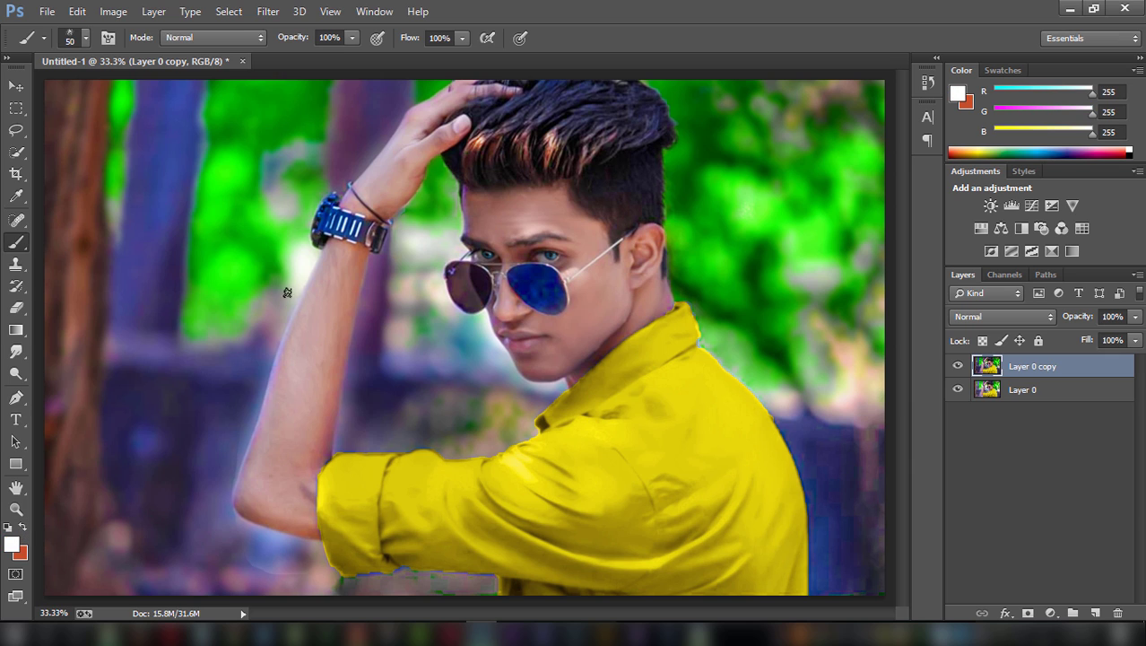
left_click(85, 37)
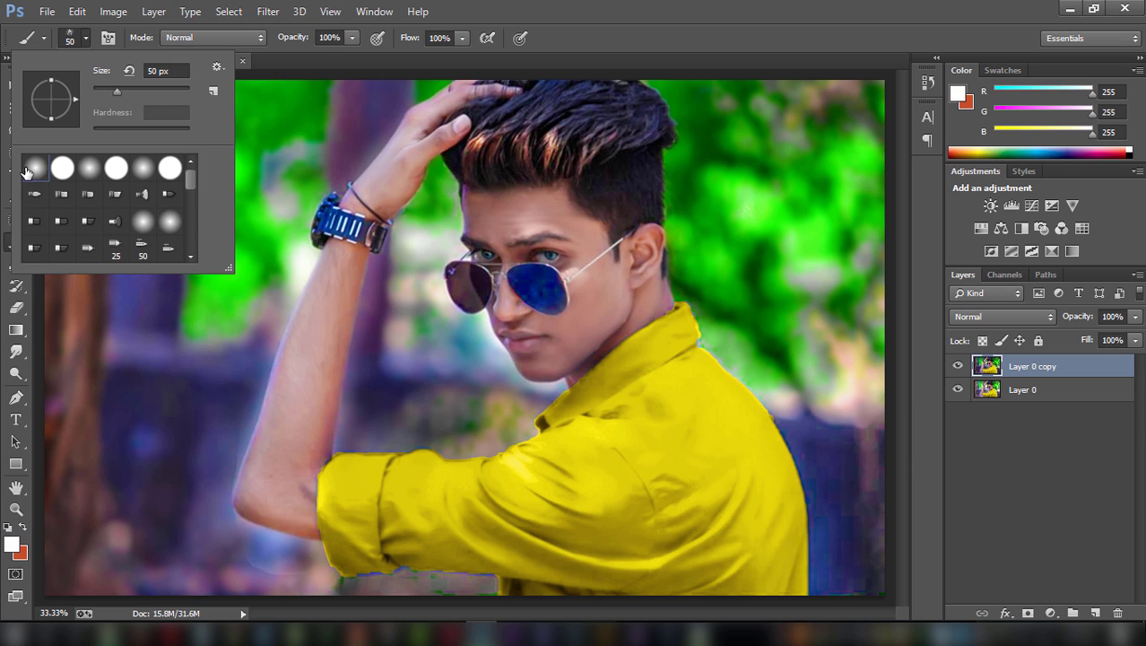
left_click(950, 477)
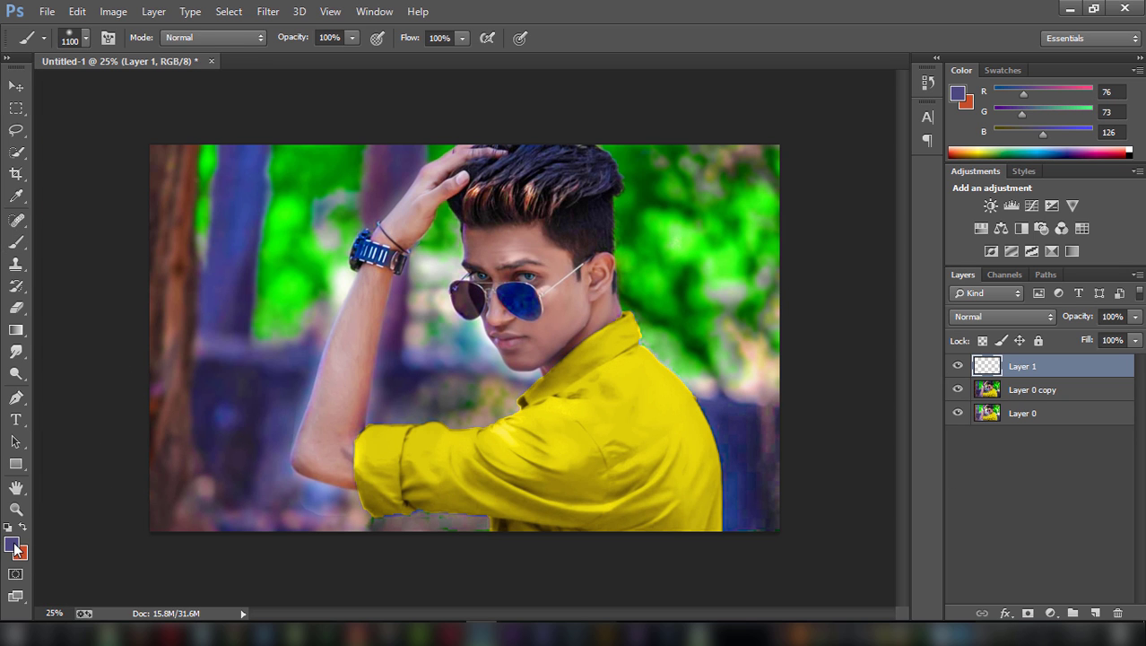
left_click(13, 545)
left_click(715, 139)
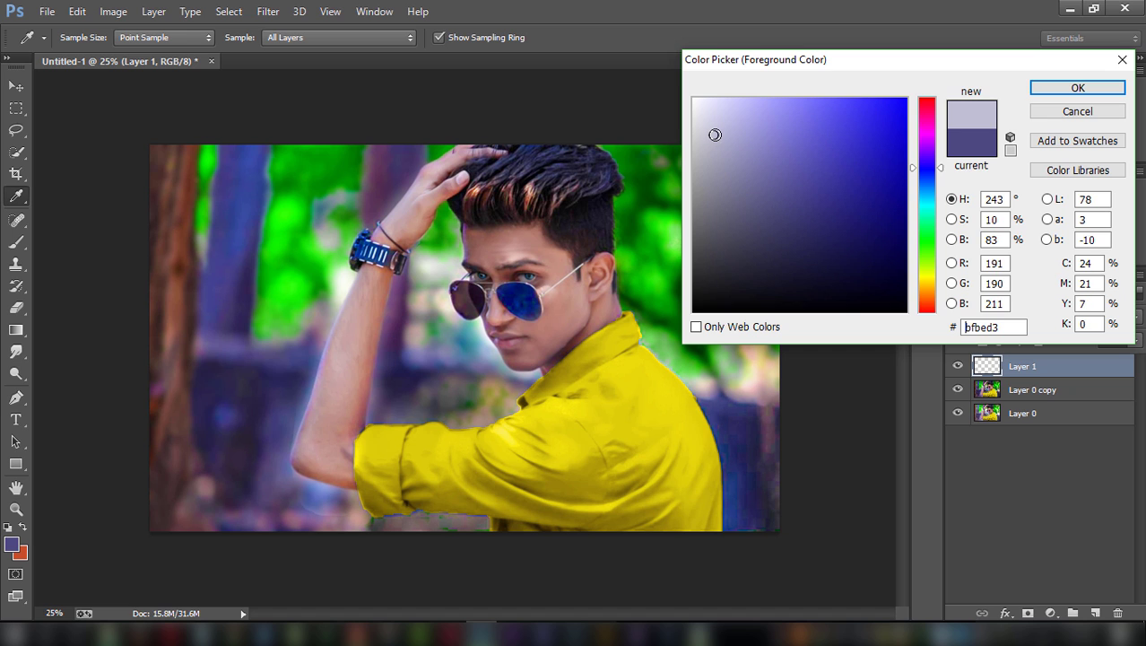
left_click(1077, 87)
left_click(279, 333)
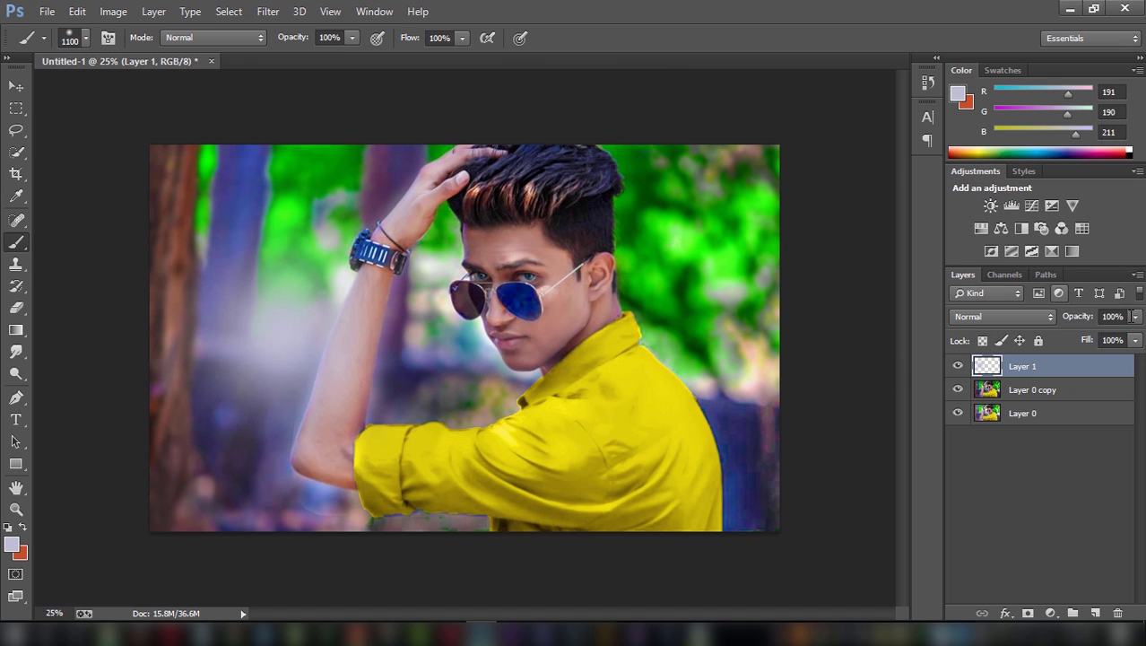
- Set the glow layer to Screen and stretch it wider across the left background
left_click(1044, 316)
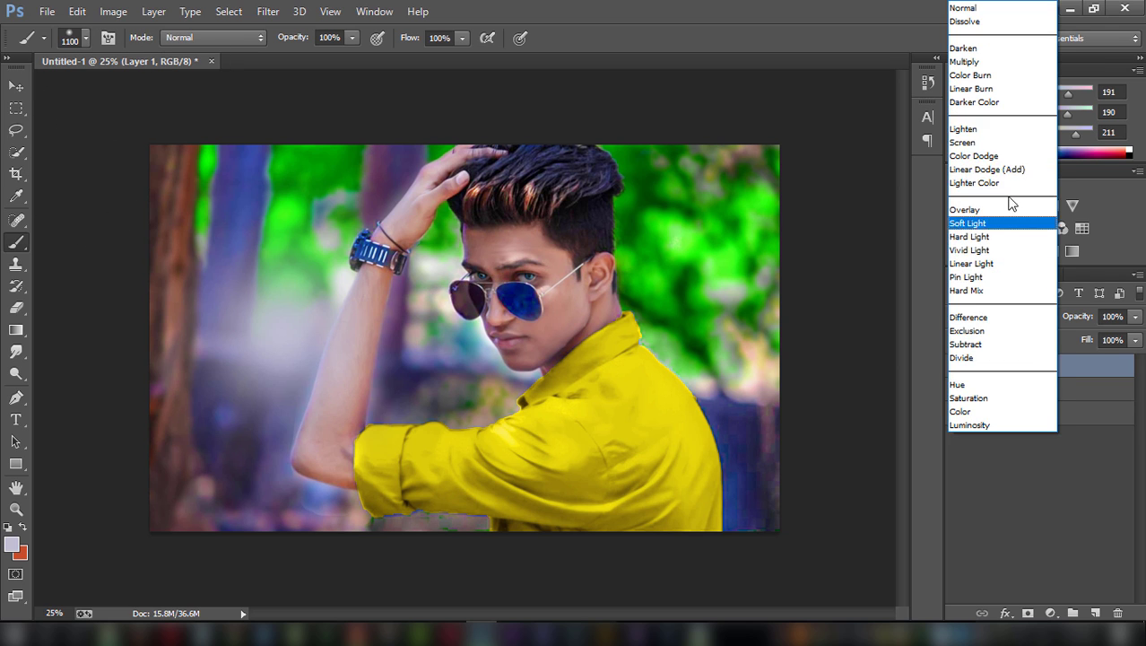
left_click(1000, 143)
left_click(16, 86)
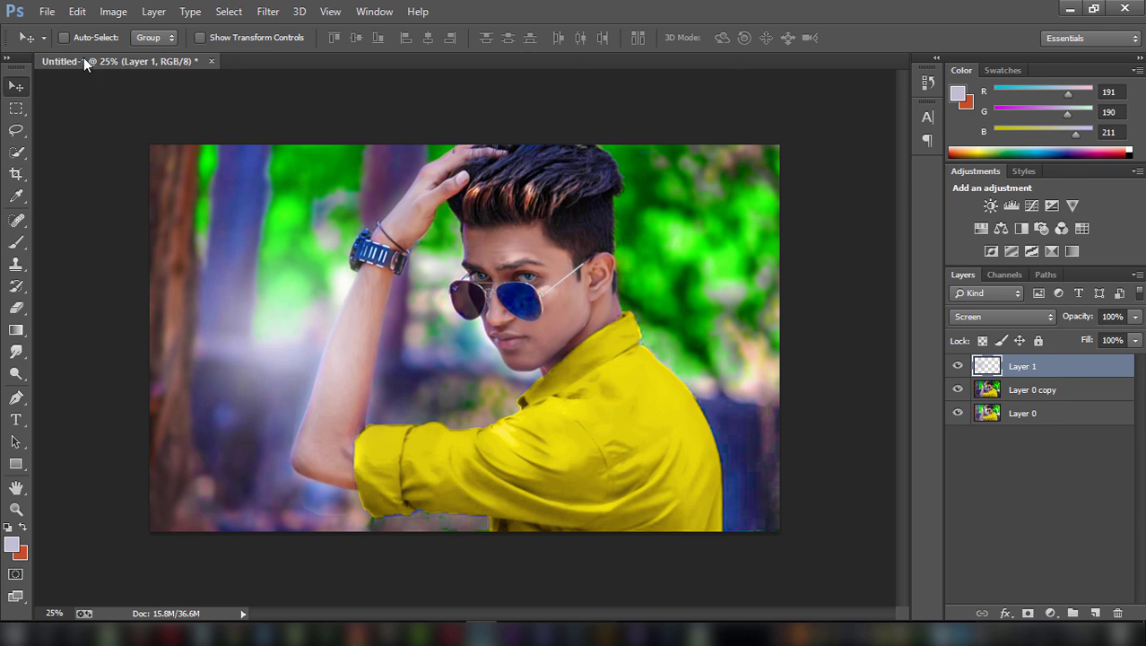
left_click(200, 37)
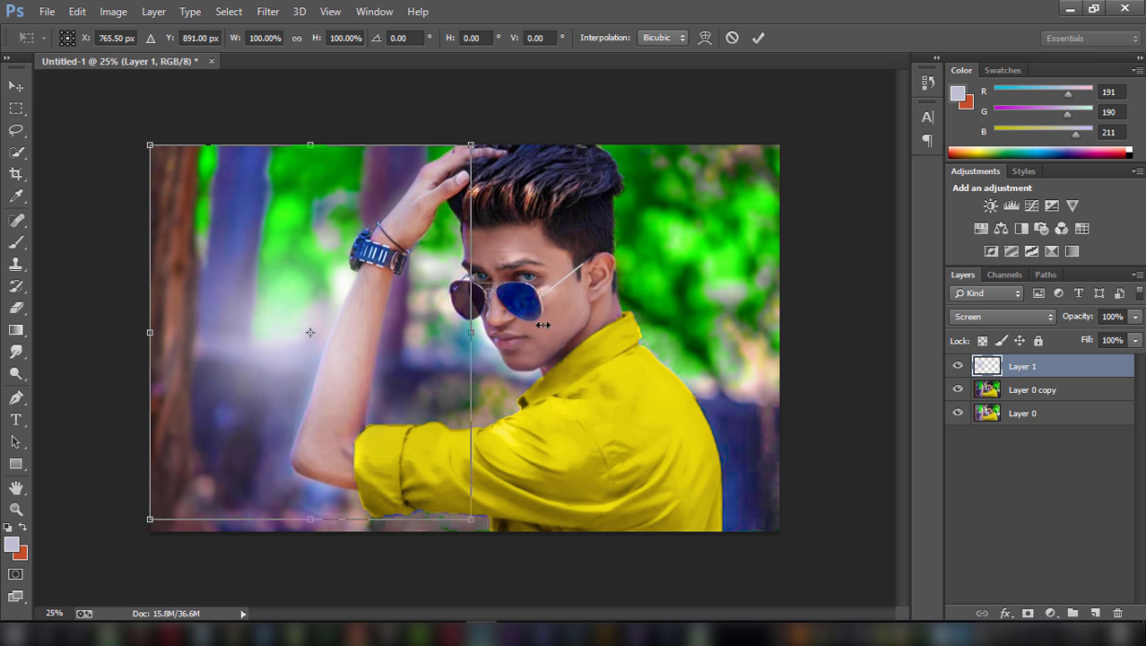
left_click_drag(480, 321, 661, 309)
left_click_drag(554, 318, 514, 325)
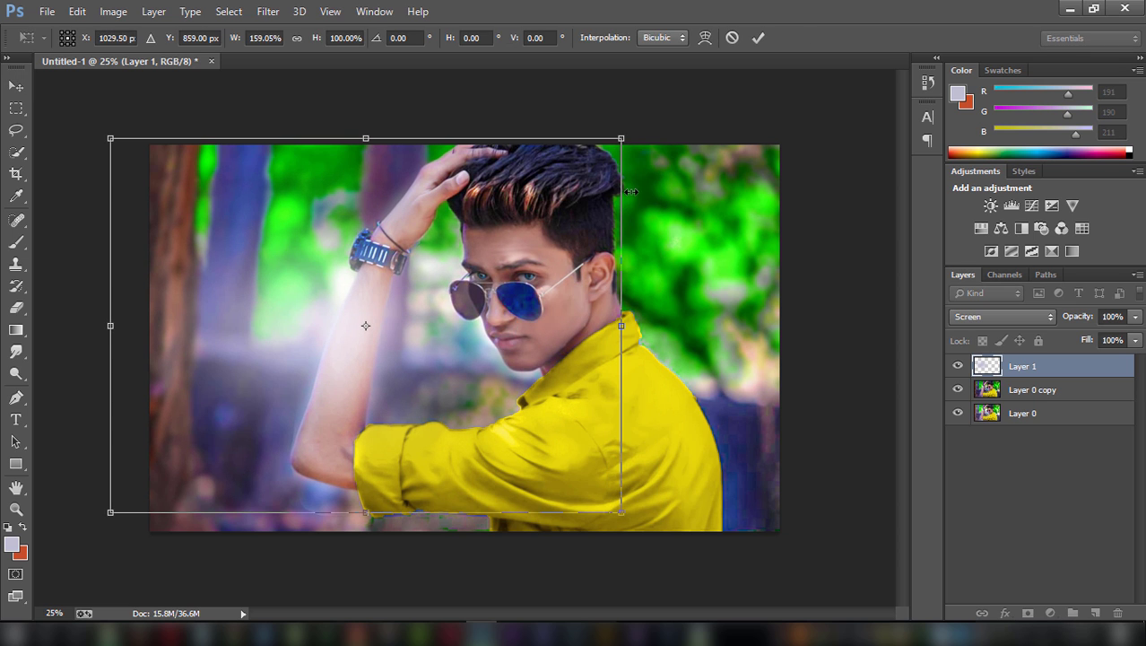
left_click_drag(620, 139, 533, 120)
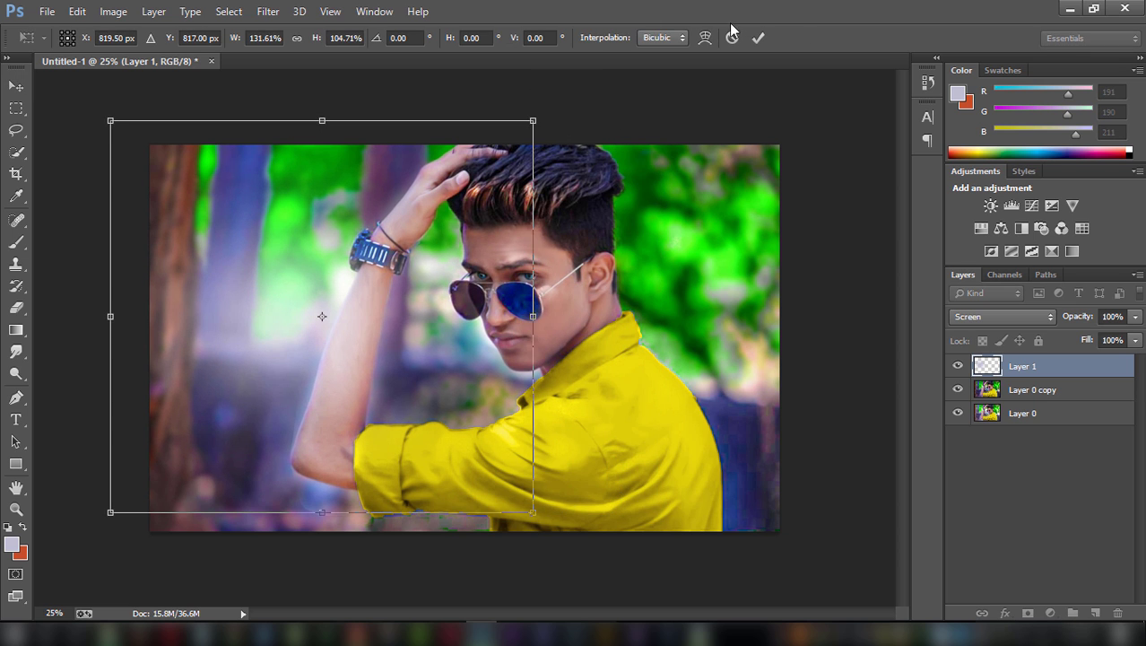
left_click(758, 37)
- Lower the glow layer to 67% opacity and nudge it slightly right
left_click(1136, 316)
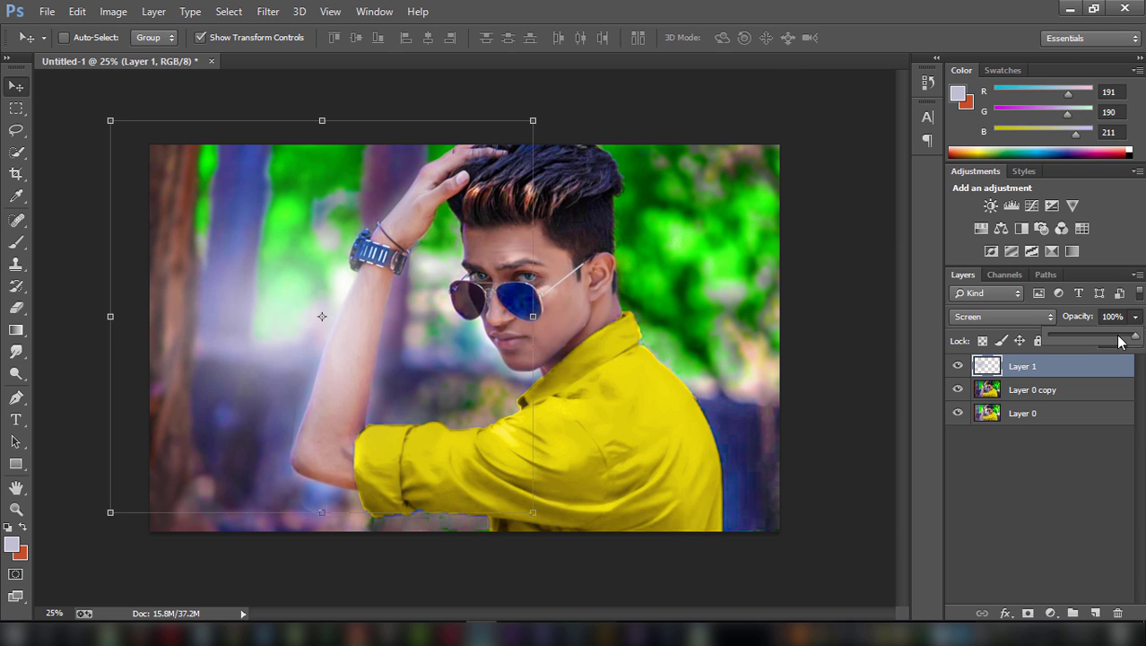
left_click_drag(1134, 336, 1109, 340)
left_click_drag(516, 386, 555, 387)
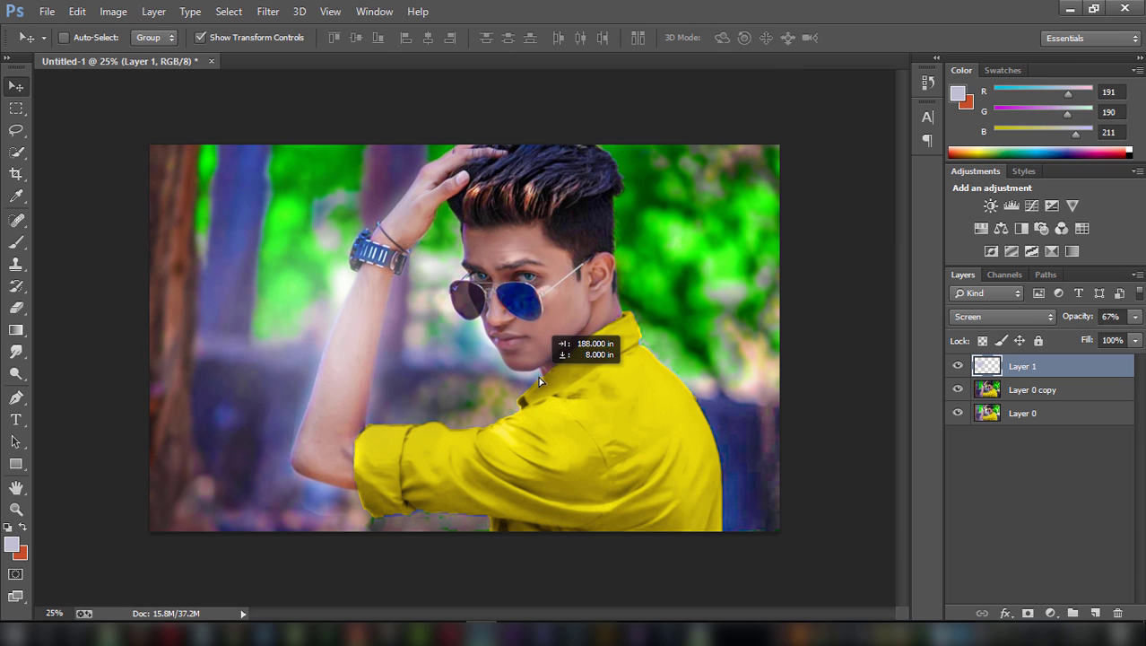
left_click(201, 38)
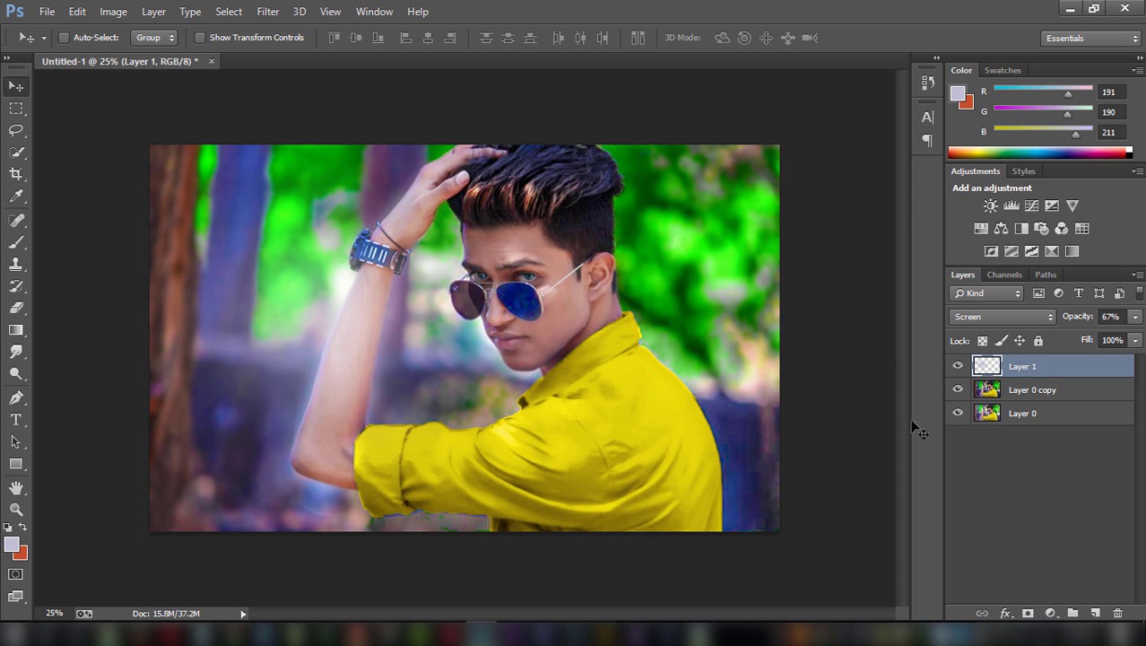
- Merge the glow layer down and flatten the image into one Background layer
right_click(1043, 368)
left_click(801, 491)
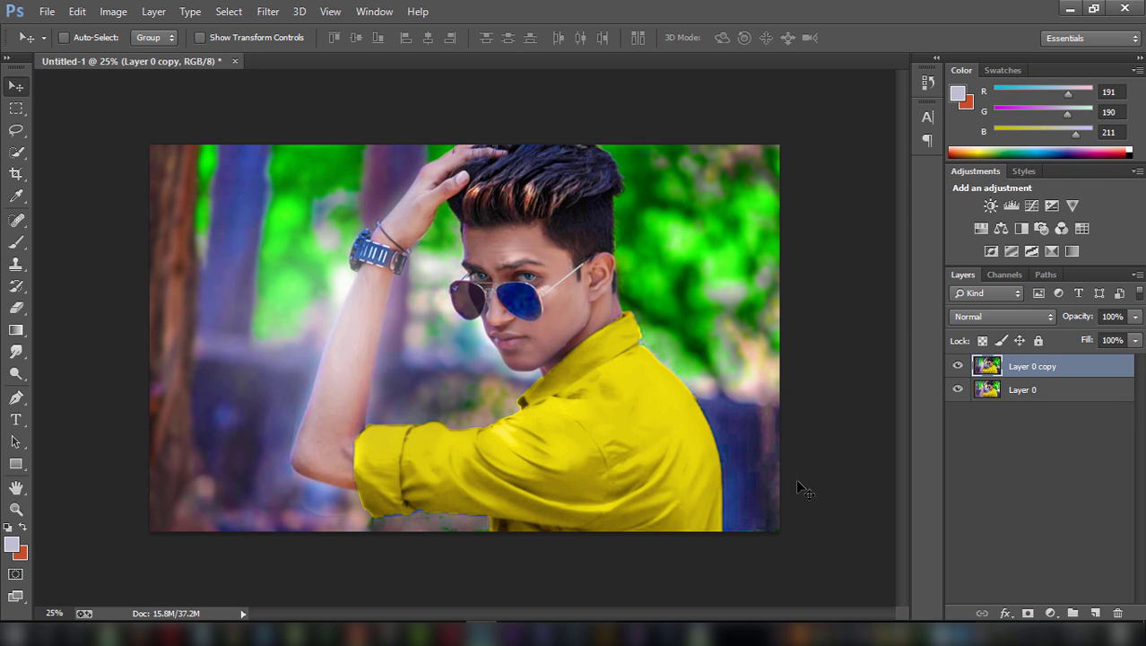
right_click(1040, 368)
left_click(781, 522)
- In Camera Raw, set Clarity to +71, deepen the blacks, trim Vibrance and warm the temperature slightly
left_click(272, 12)
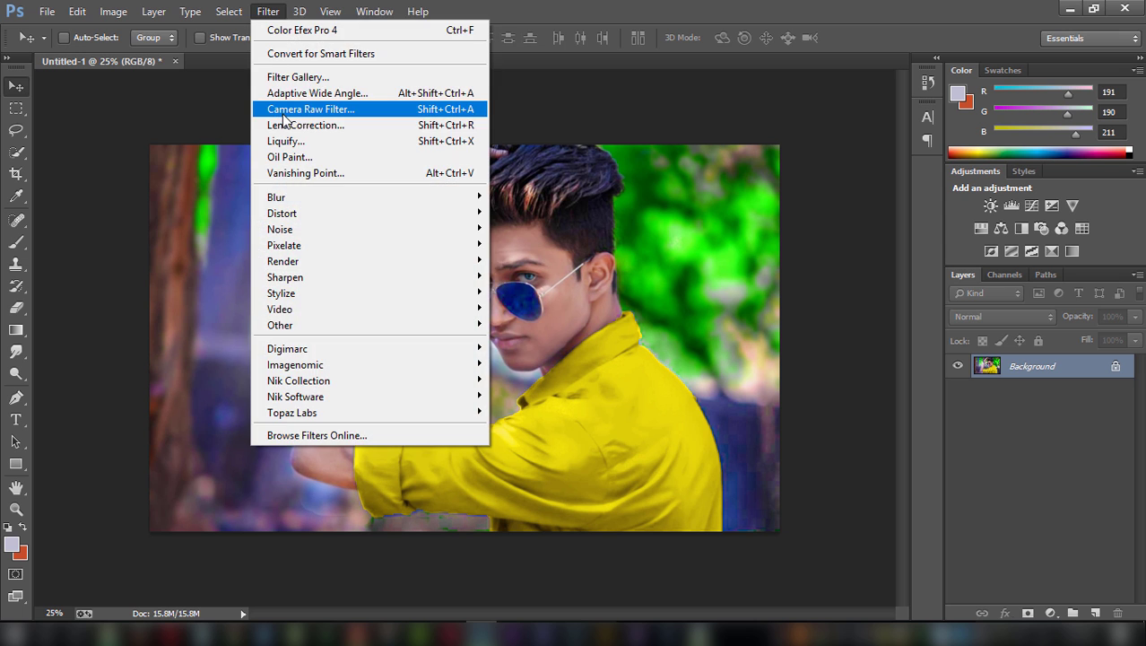
left_click(283, 112)
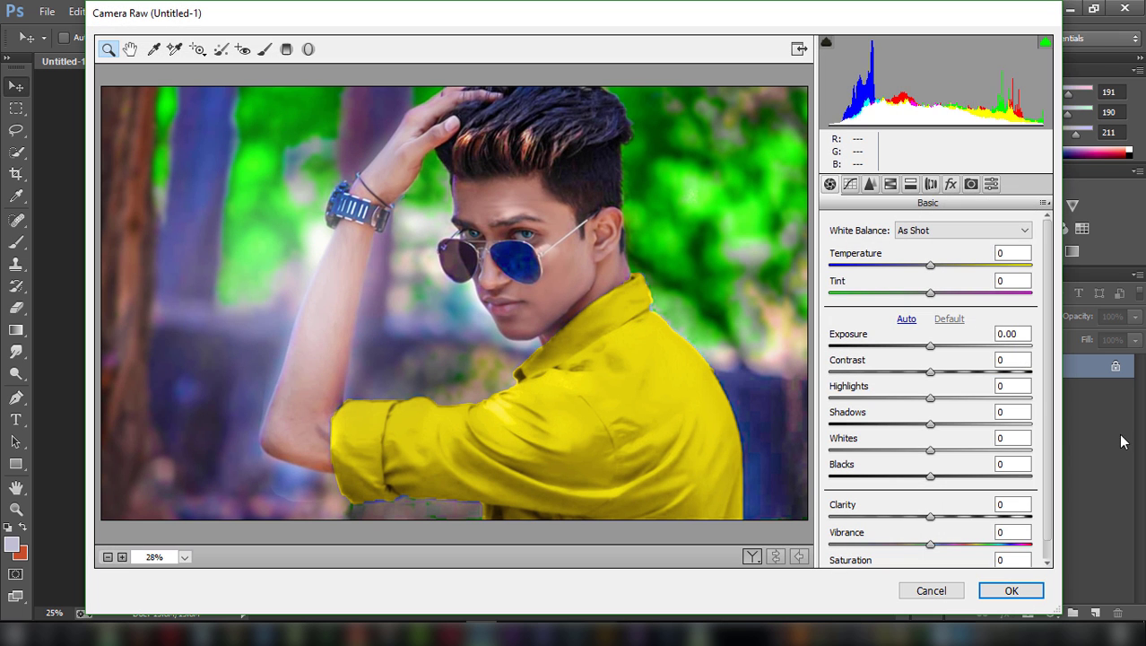
left_click_drag(930, 517, 990, 511)
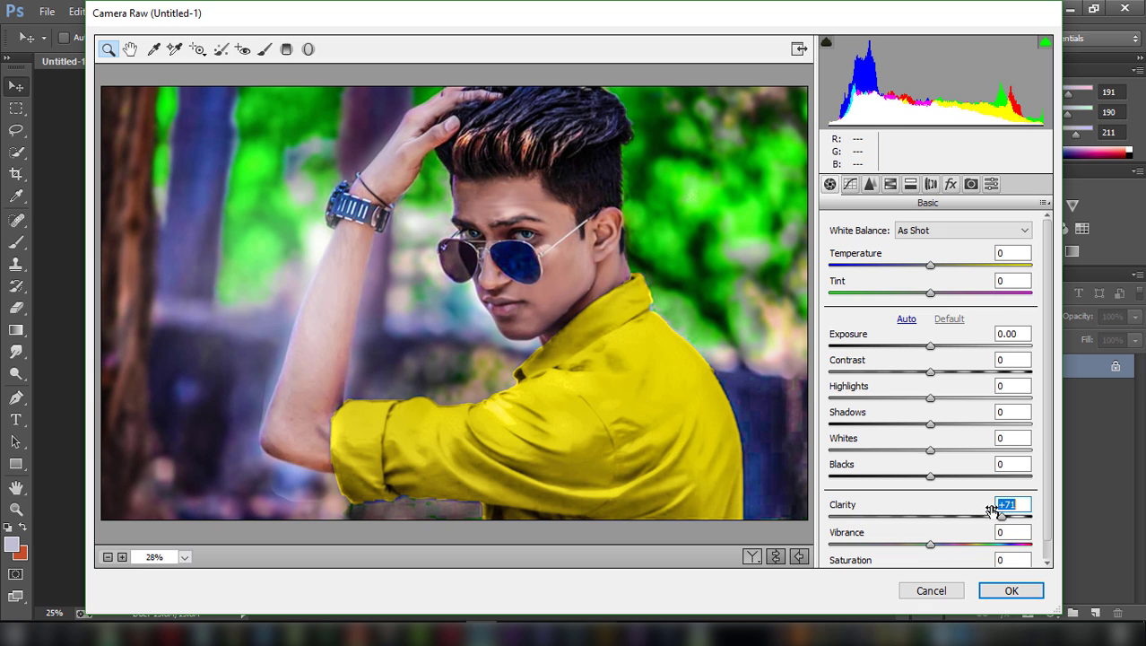
mouse_move(930, 476)
left_mouse_down()
mouse_move(901, 476)
mouse_move(928, 477)
mouse_move(895, 425)
mouse_move(933, 427)
mouse_move(890, 398)
mouse_move(865, 397)
mouse_move(935, 393)
mouse_move(895, 375)
mouse_move(925, 375)
mouse_move(935, 350)
left_mouse_up()
scroll(939, 449, "down", 1)
mouse_move(939, 524)
left_mouse_down()
mouse_move(952, 525)
mouse_move(933, 525)
left_mouse_up()
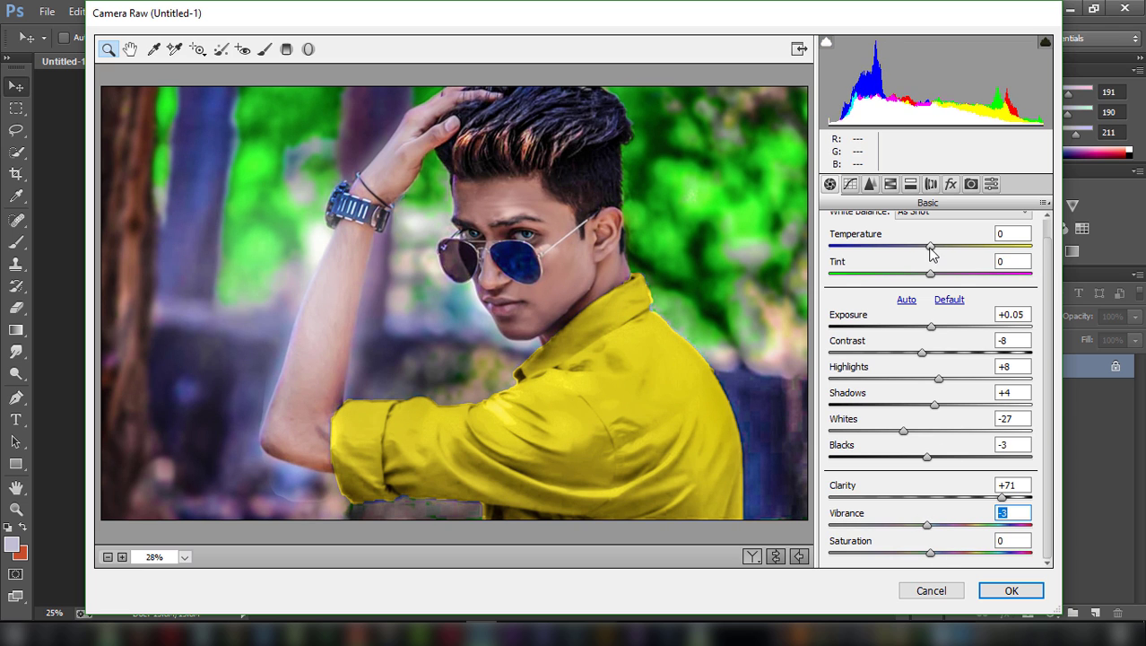
left_click_drag(930, 247, 935, 248)
- Raise sharpening Amount to 24 and boost saturation of Blues, Yellows (+27) and Greens (+37)
left_click(870, 184)
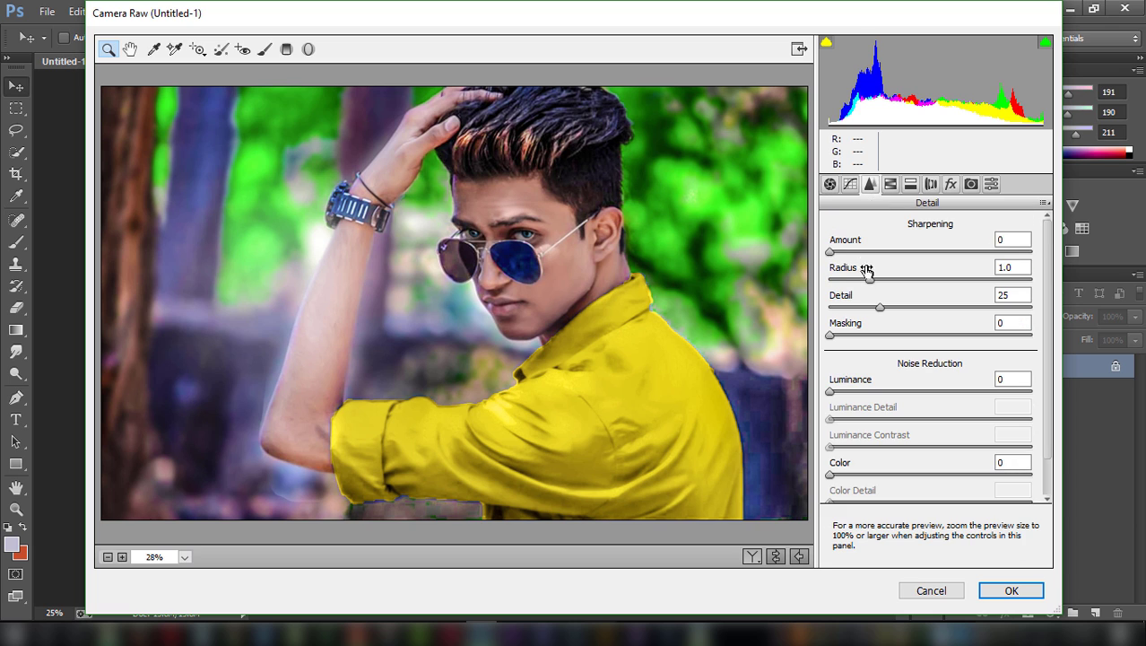
left_click_drag(863, 252, 920, 252)
left_click(892, 185)
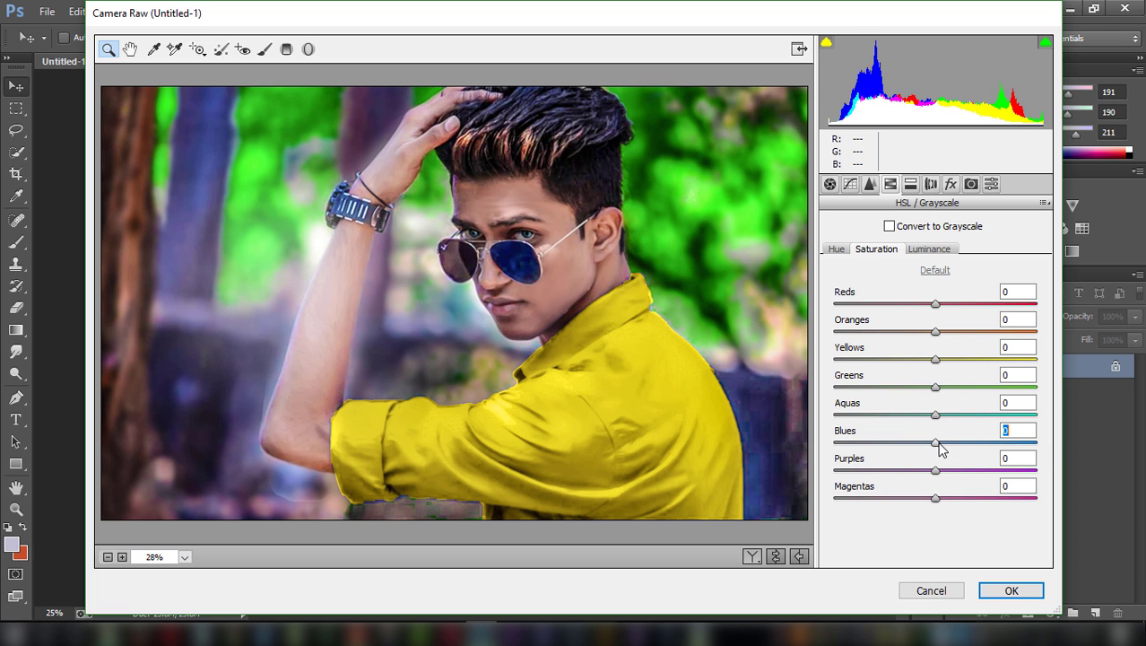
mouse_move(937, 443)
left_mouse_down()
mouse_move(1061, 438)
mouse_move(986, 440)
mouse_move(1004, 440)
left_mouse_up()
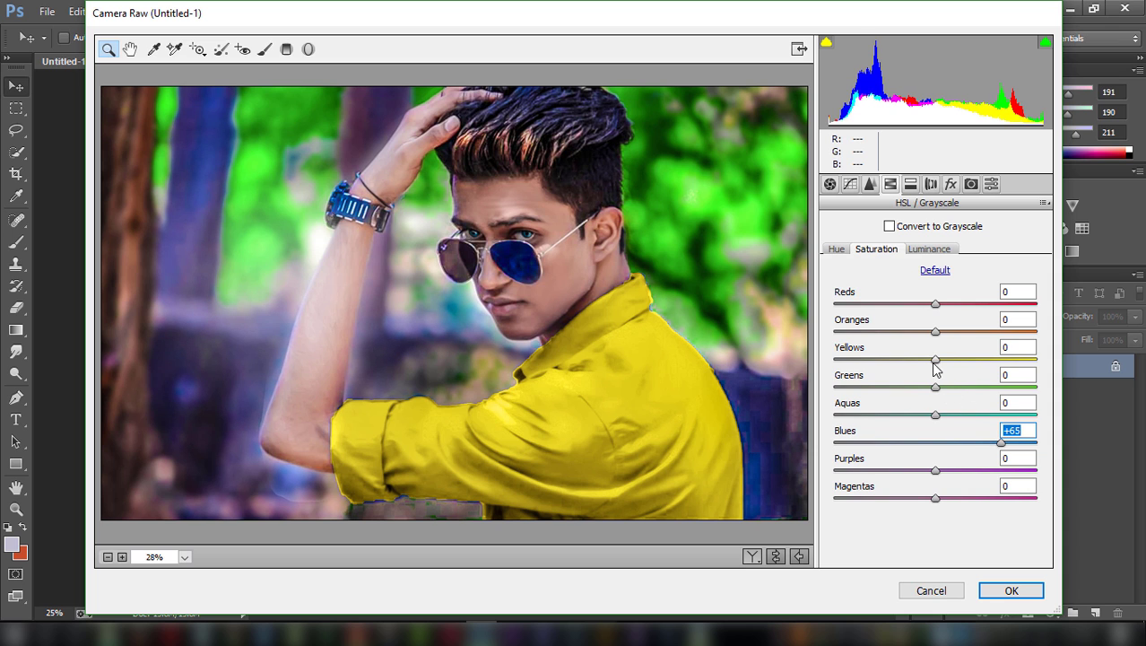
left_click_drag(935, 360, 960, 359)
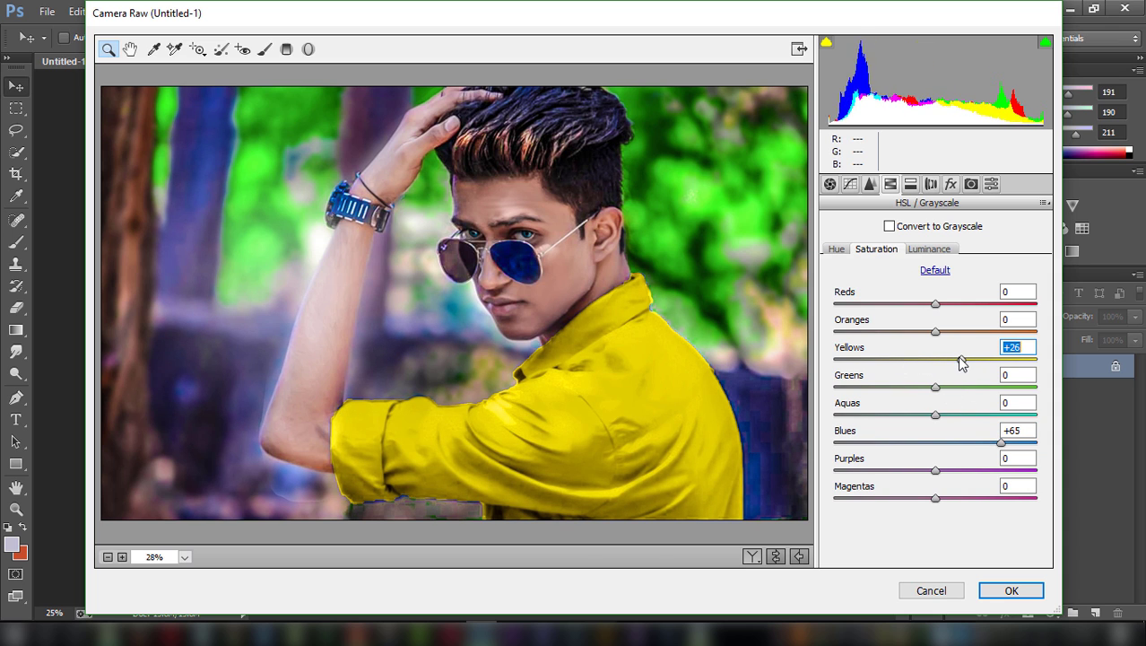
left_click(962, 359)
left_click_drag(937, 387, 970, 387)
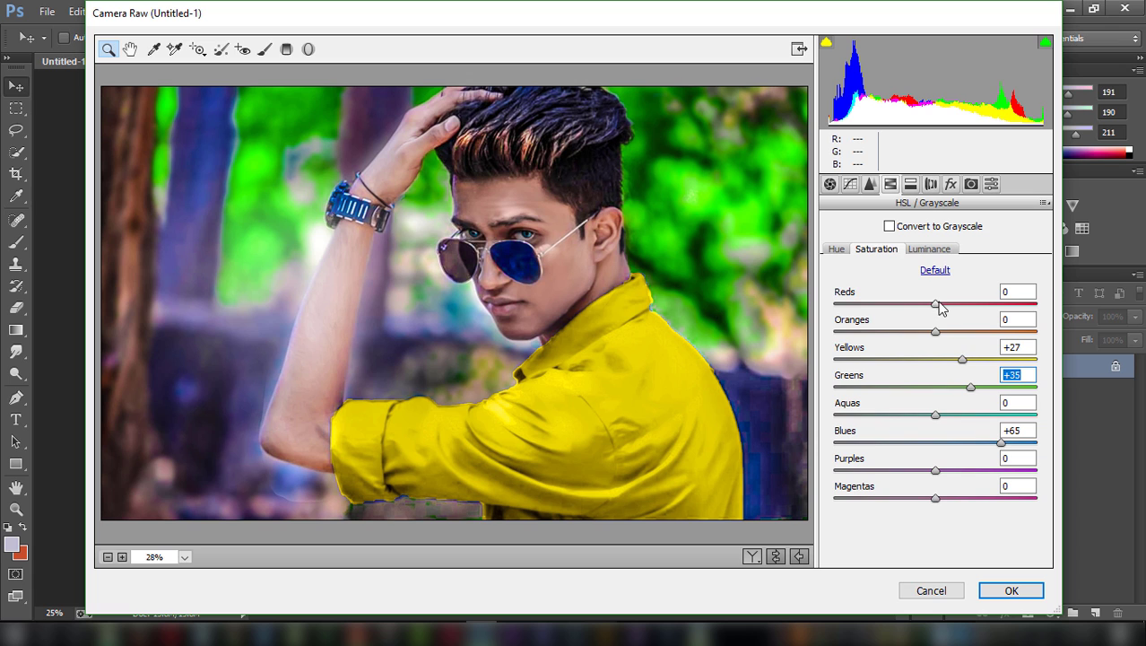
mouse_move(935, 304)
left_mouse_down()
mouse_move(976, 304)
mouse_move(900, 304)
mouse_move(947, 304)
mouse_move(972, 330)
mouse_move(945, 332)
left_mouse_up()
- Brighten Oranges luminance +15, add a -18 post-crop vignette, and apply the grade
left_click(929, 249)
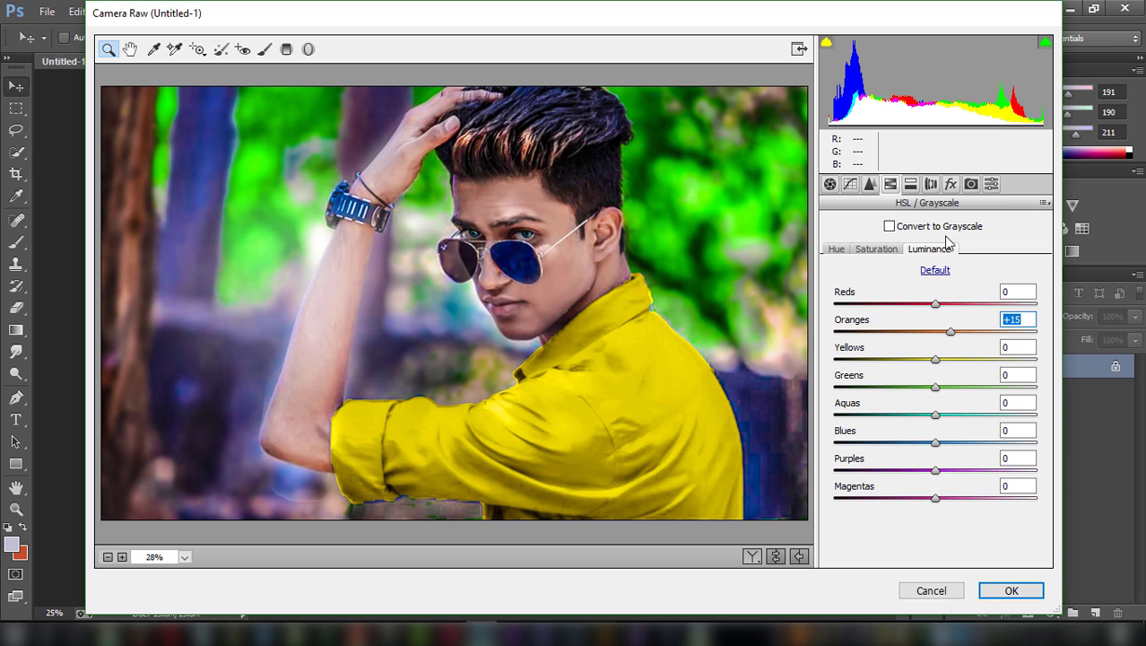
left_click(951, 184)
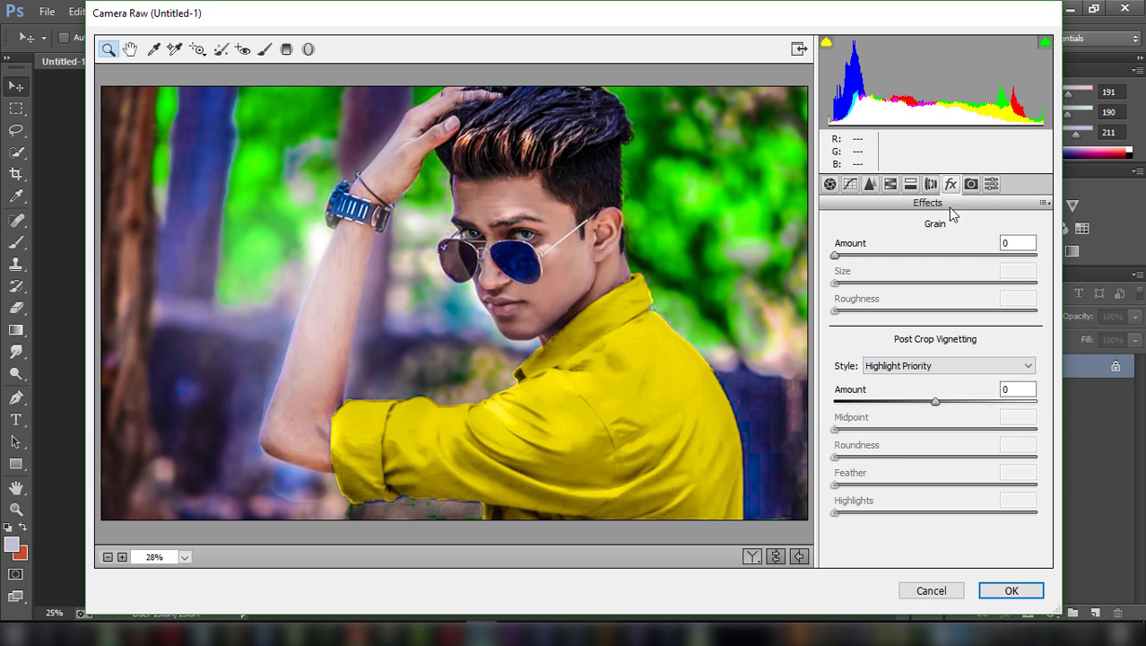
left_click_drag(935, 403, 916, 400)
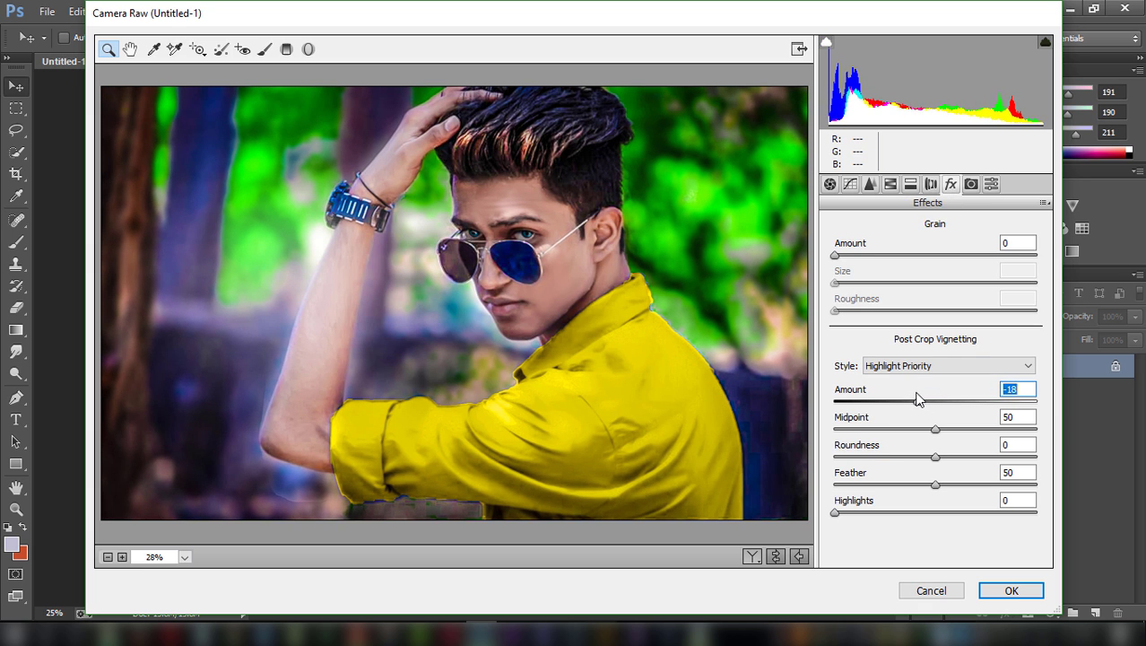
left_click(1012, 590)
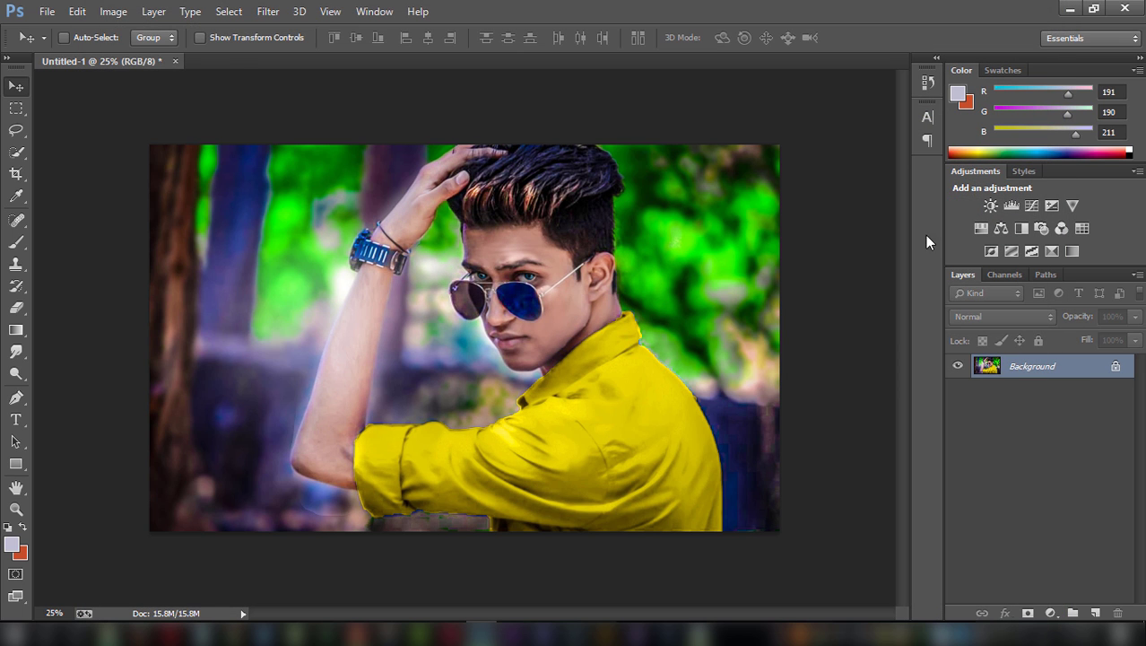
- Add a Selective Color adjustment layer with its Blacks range set to Black -2
left_click(1071, 251)
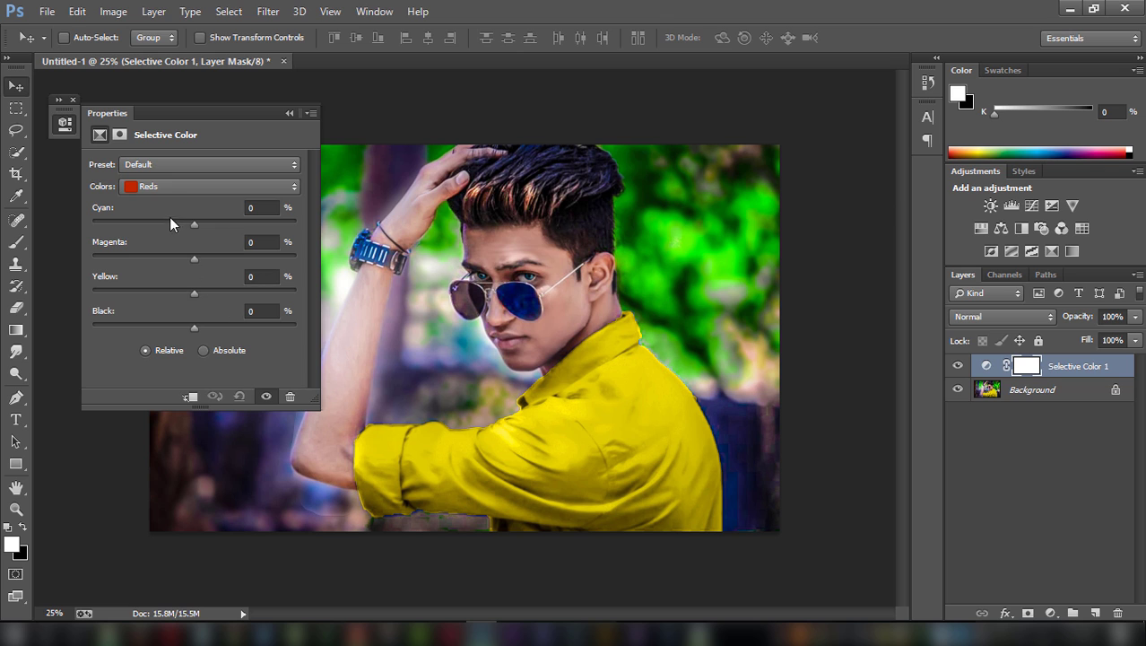
left_click(174, 186)
left_click(185, 304)
left_click(180, 185)
left_click(180, 313)
left_click_drag(193, 327, 192, 324)
left_click(195, 328)
left_click(288, 113)
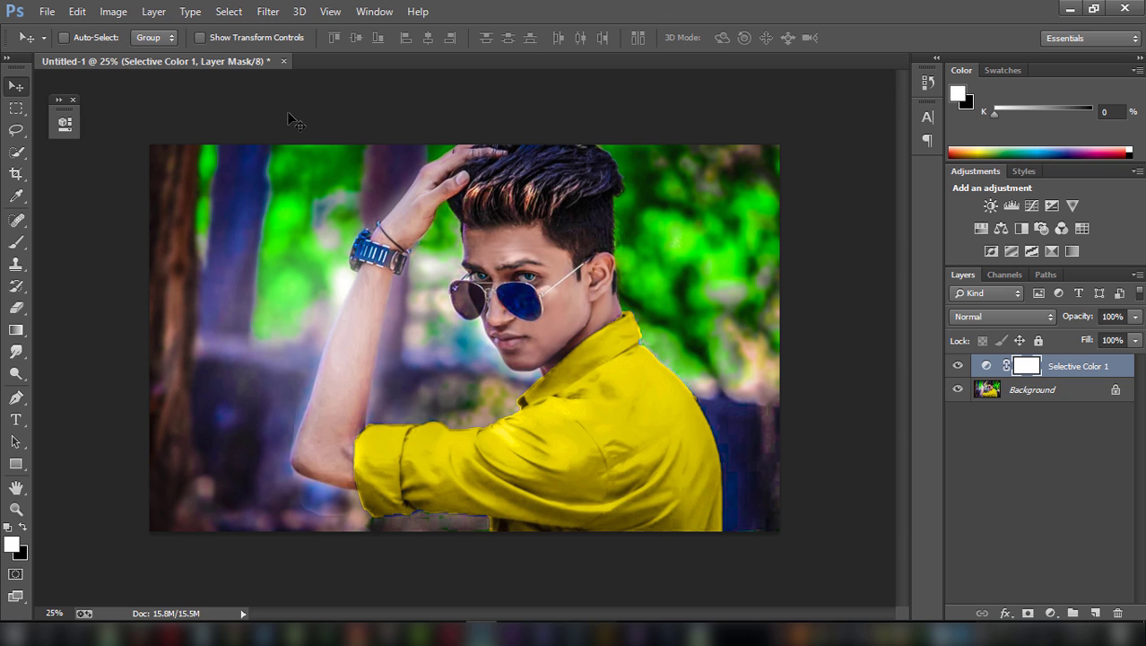
left_click(16, 130)
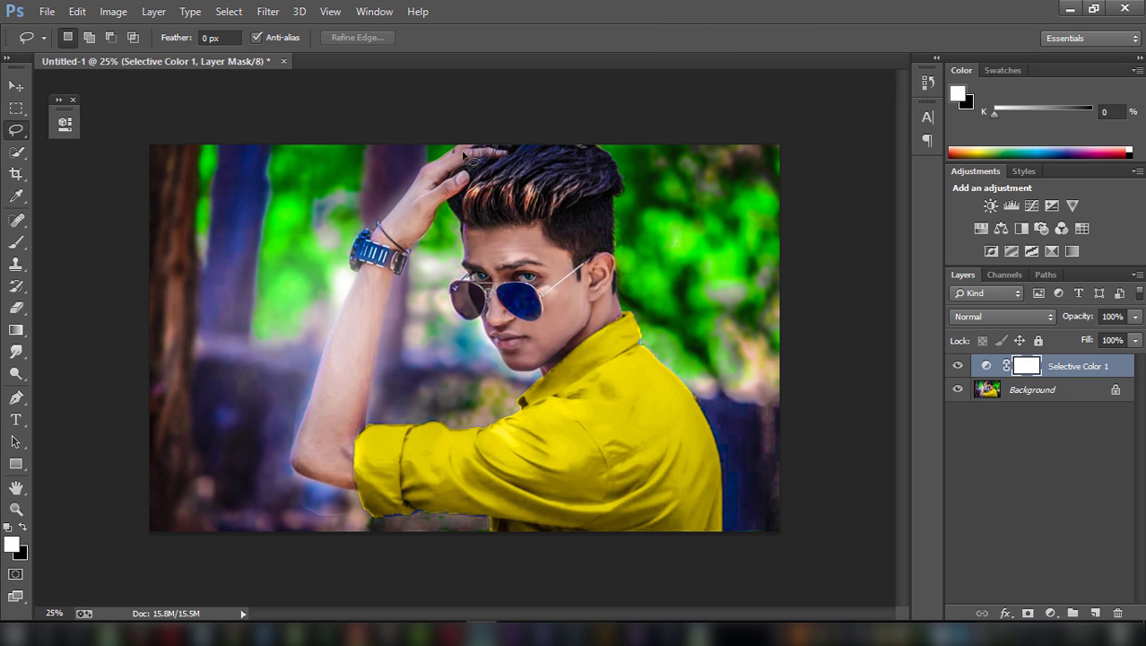
- Merge the Selective Color layer into Background and duplicate the Background layer
right_click(1086, 382)
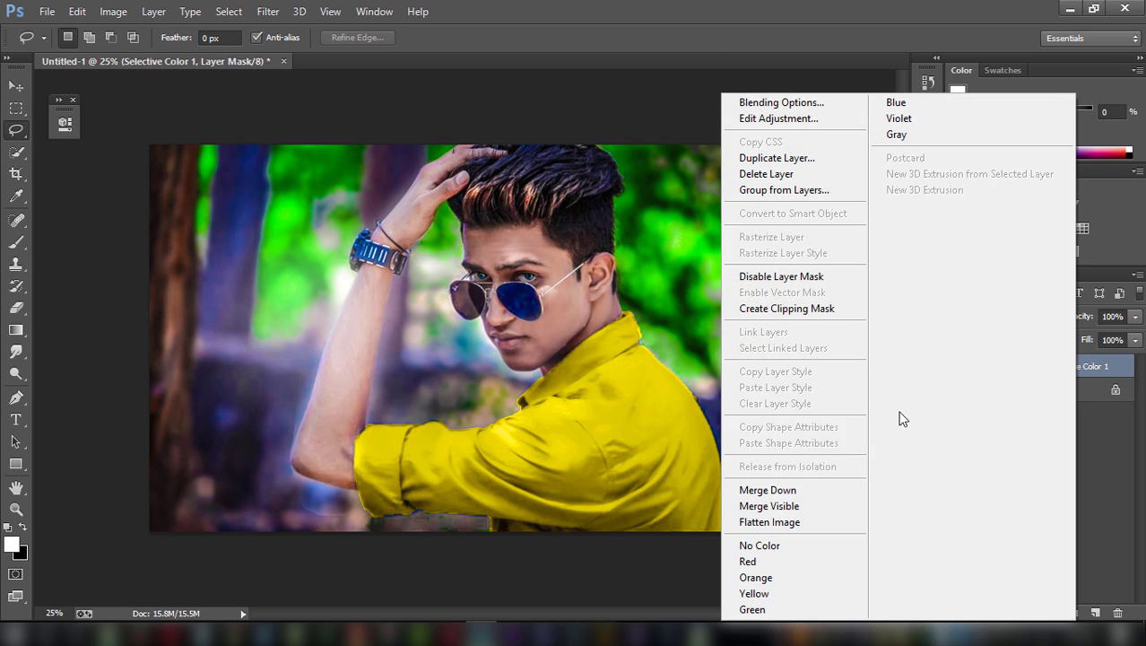
left_click(806, 489)
mouse_move(1075, 384)
left_mouse_down()
mouse_move(1096, 513)
mouse_move(1095, 612)
left_mouse_up()
- Apply Oil Paint to the copy with Scale 0.1, Bristle 0, Shine 0, Cleanliness 4.05
left_click(267, 11)
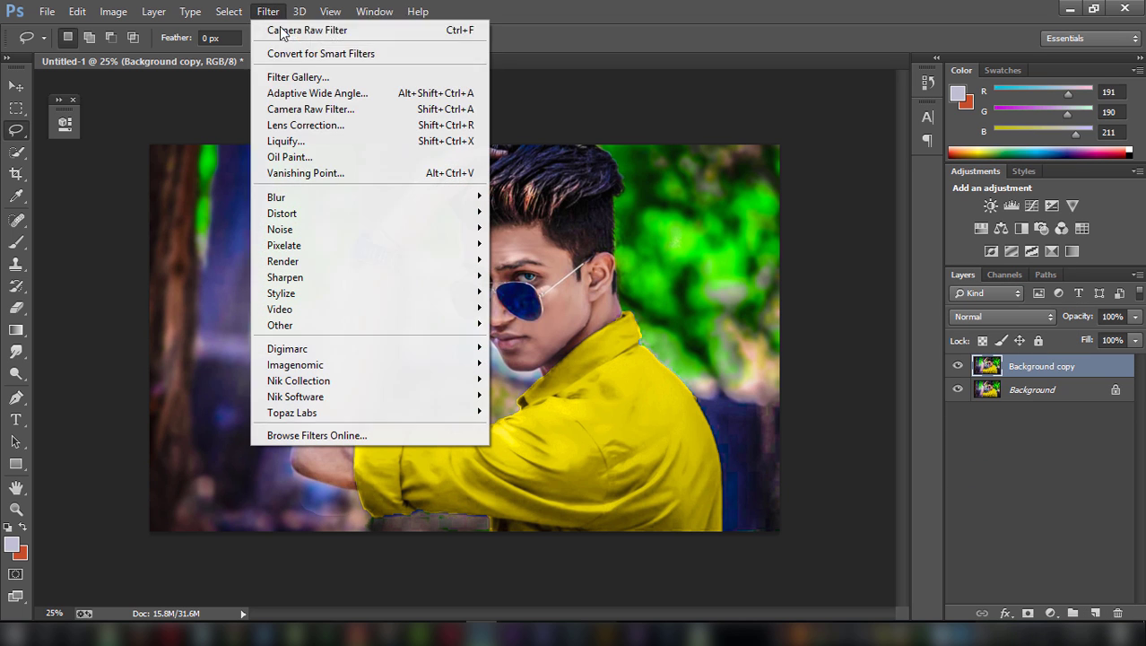
left_click(312, 158)
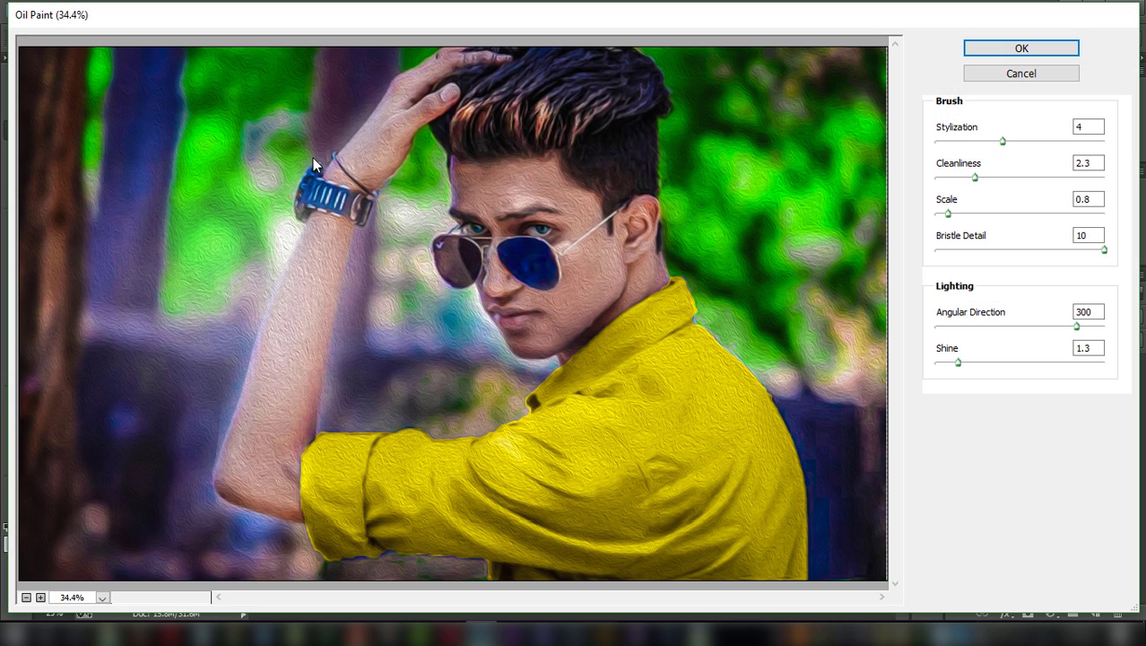
left_click_drag(941, 363, 902, 367)
left_click_drag(964, 326, 907, 332)
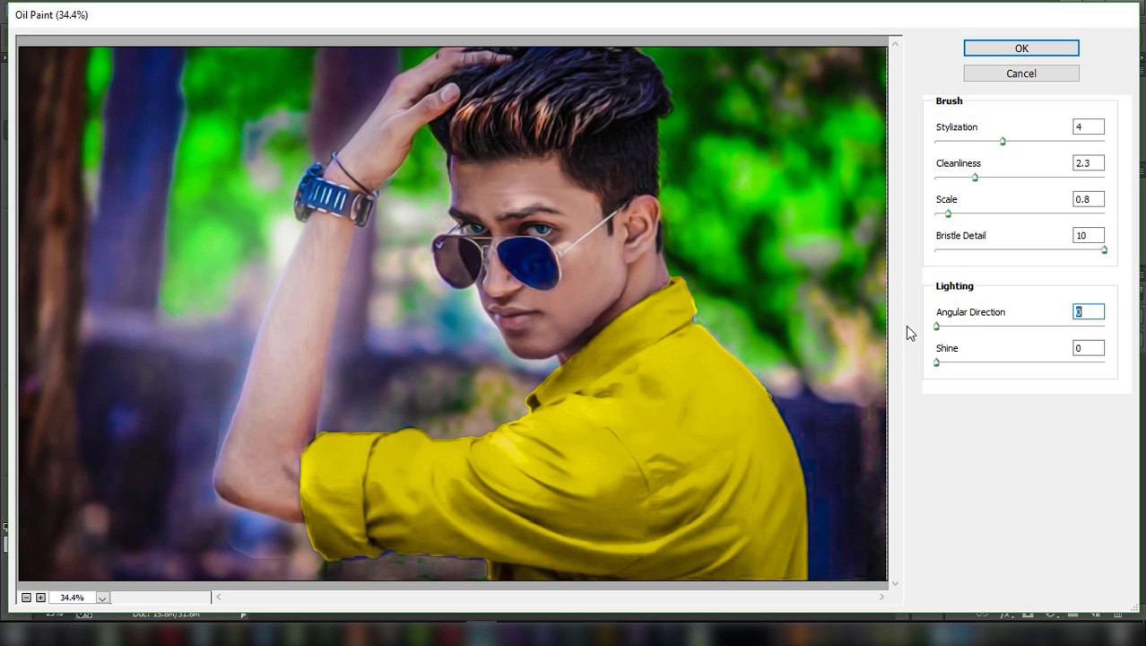
left_click_drag(953, 254, 914, 258)
left_click_drag(951, 215, 935, 217)
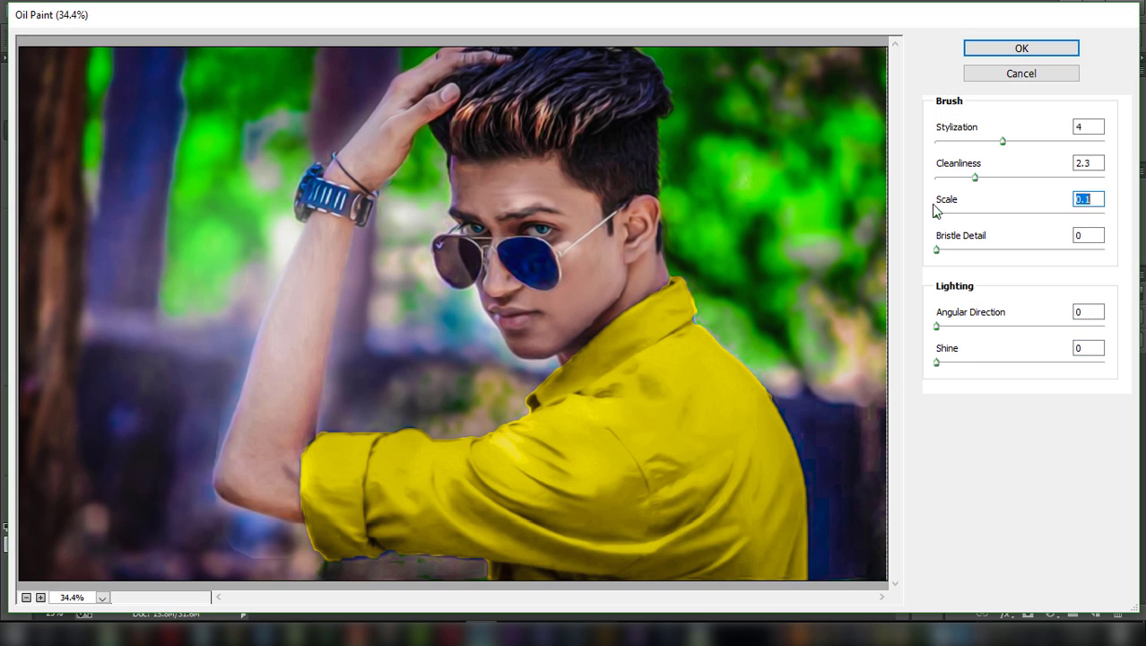
mouse_move(977, 178)
left_mouse_down()
mouse_move(1011, 179)
mouse_move(1032, 142)
mouse_move(1016, 142)
mouse_move(1004, 176)
left_mouse_up()
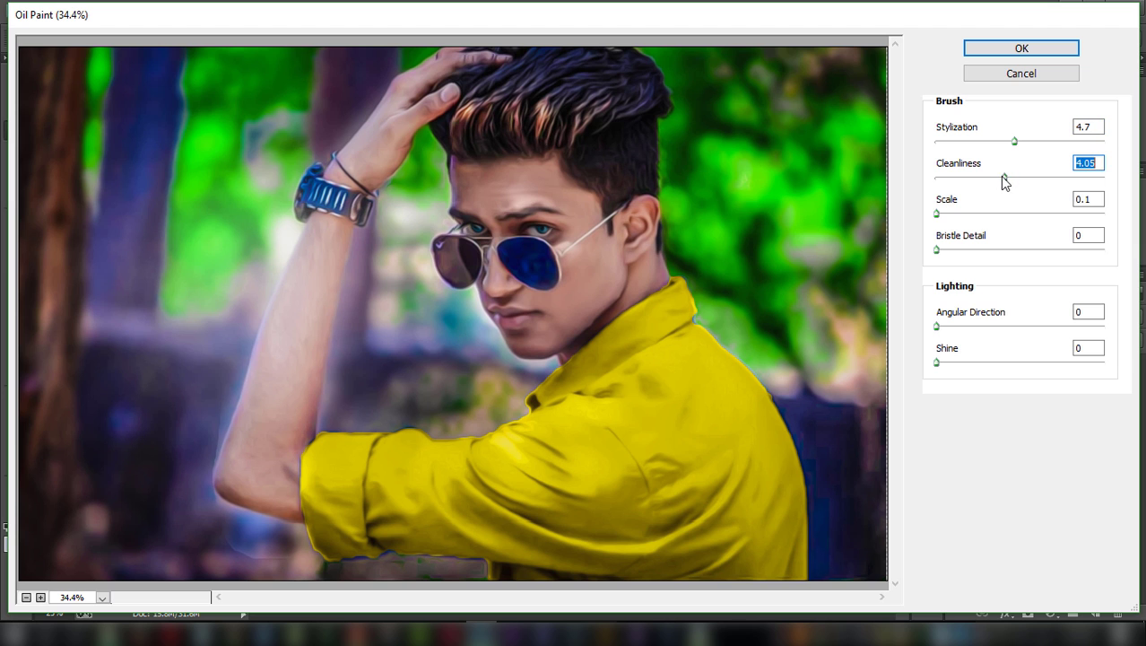
left_click(1012, 57)
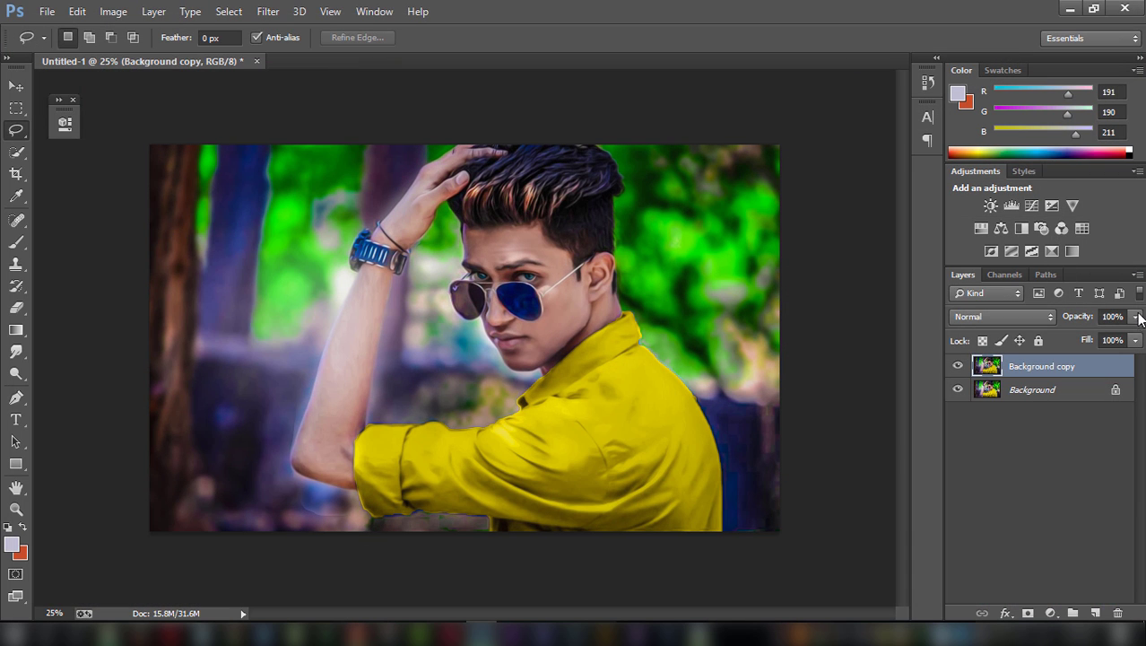
- Fade the oil-painted copy to 56% opacity and merge visible layers into Background
left_click(1136, 317)
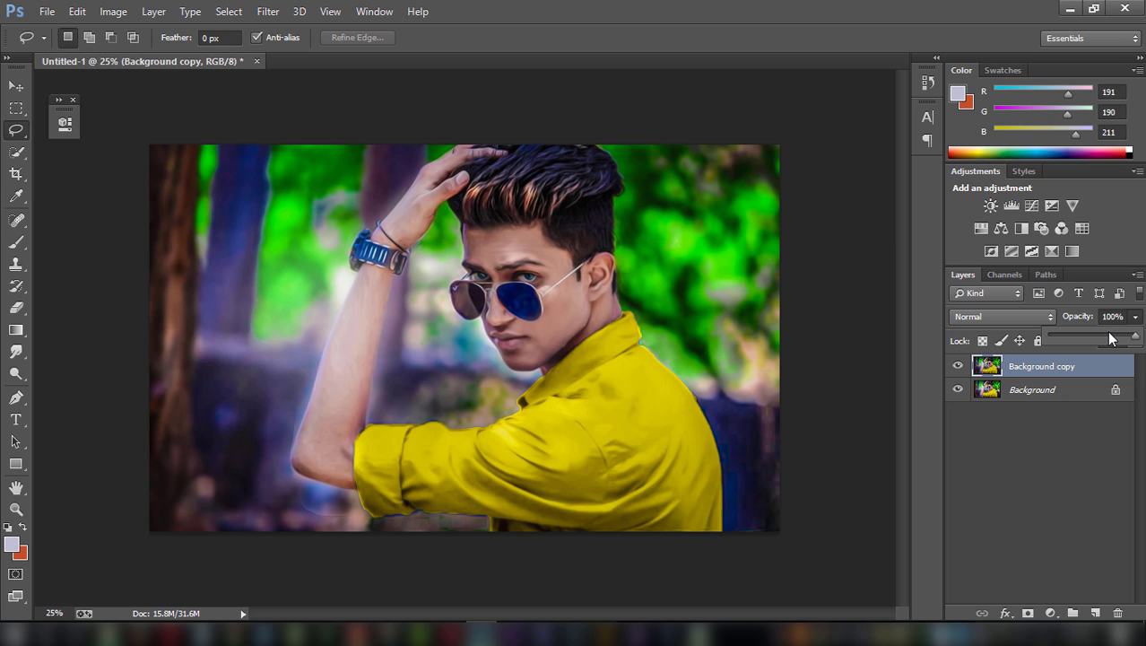
left_click_drag(1089, 333, 1077, 334)
right_click(1055, 375)
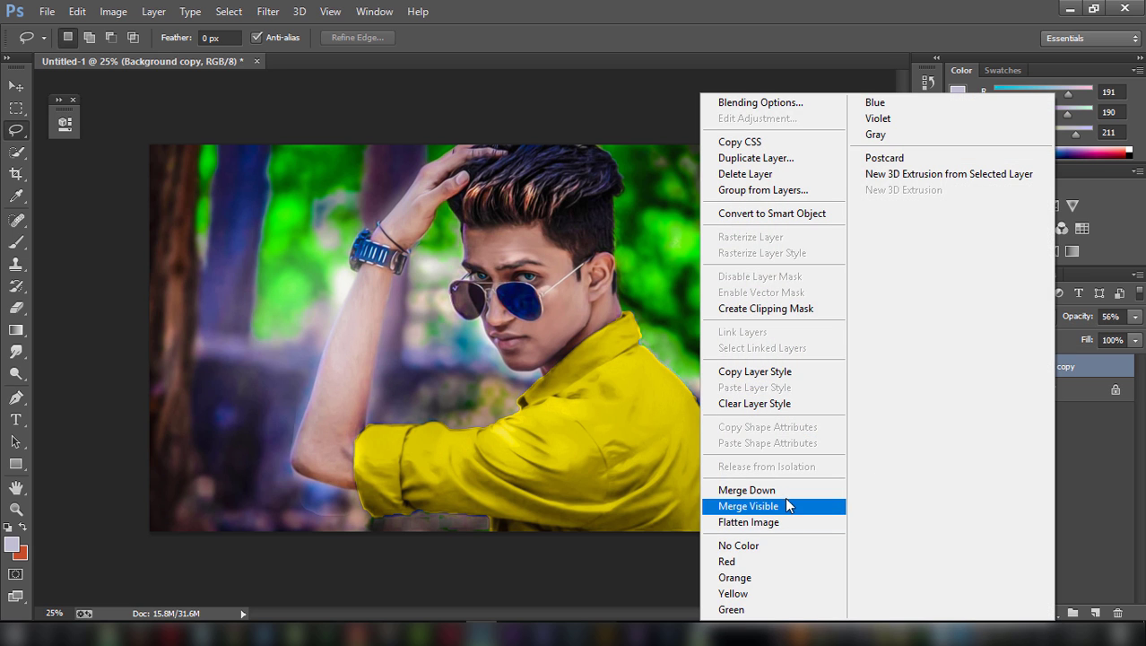
left_click(787, 505)
left_click(271, 11)
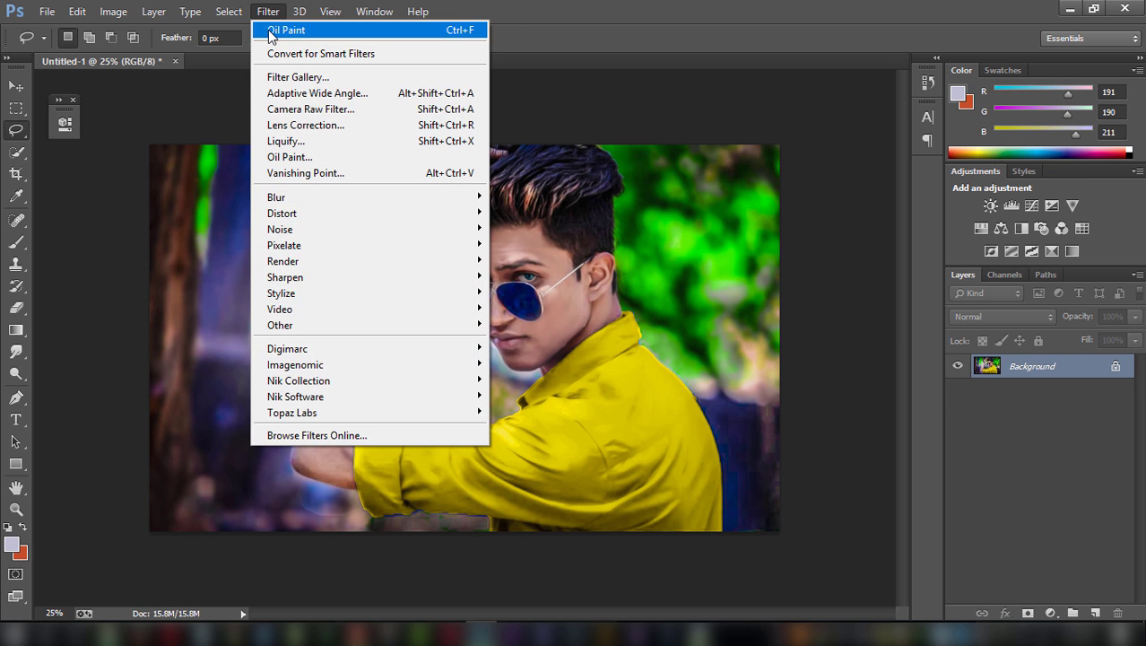
- Apply a Camera Raw pass with Clarity +28 and a higher Sharpening Amount
left_click(297, 110)
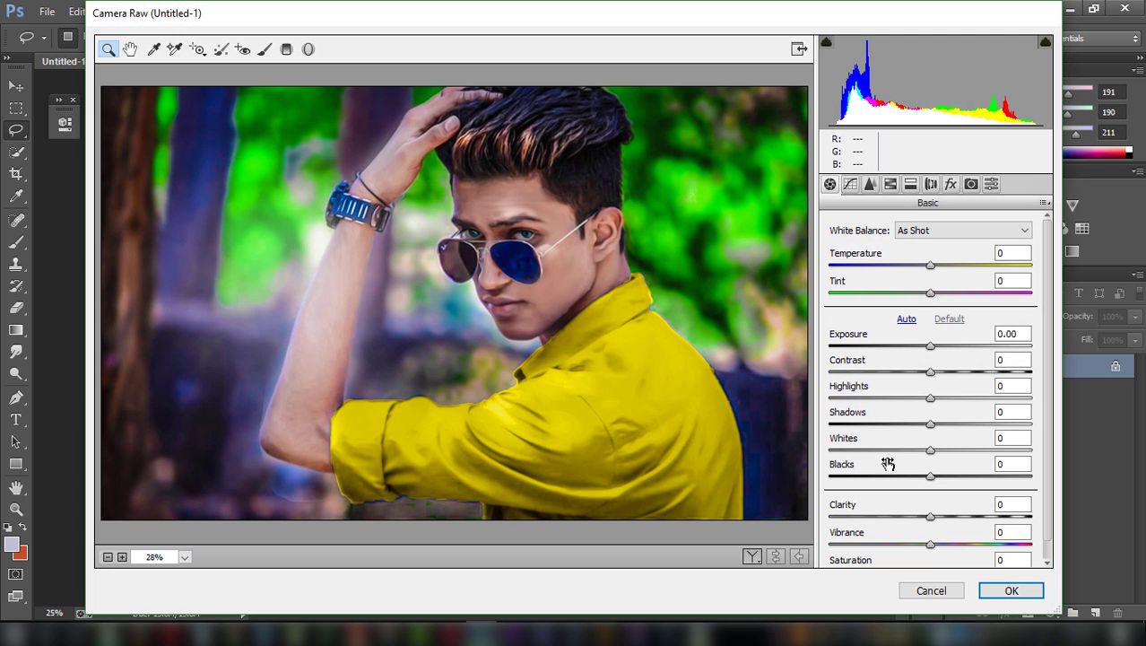
left_click_drag(939, 521, 957, 518)
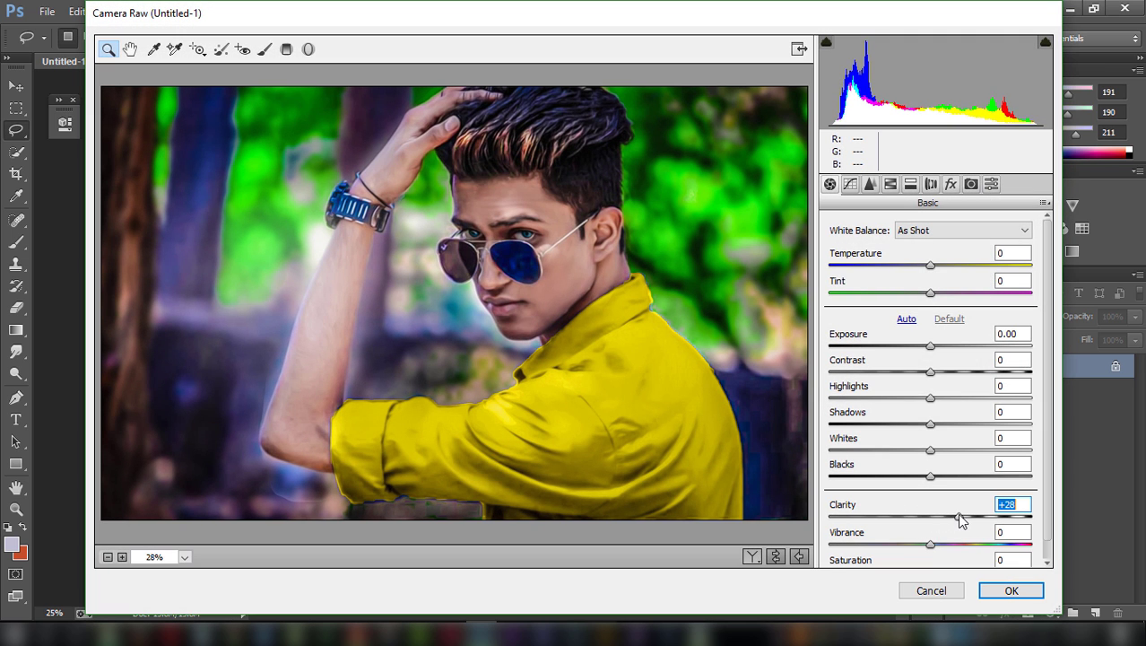
left_click(870, 183)
left_click_drag(879, 252, 953, 254)
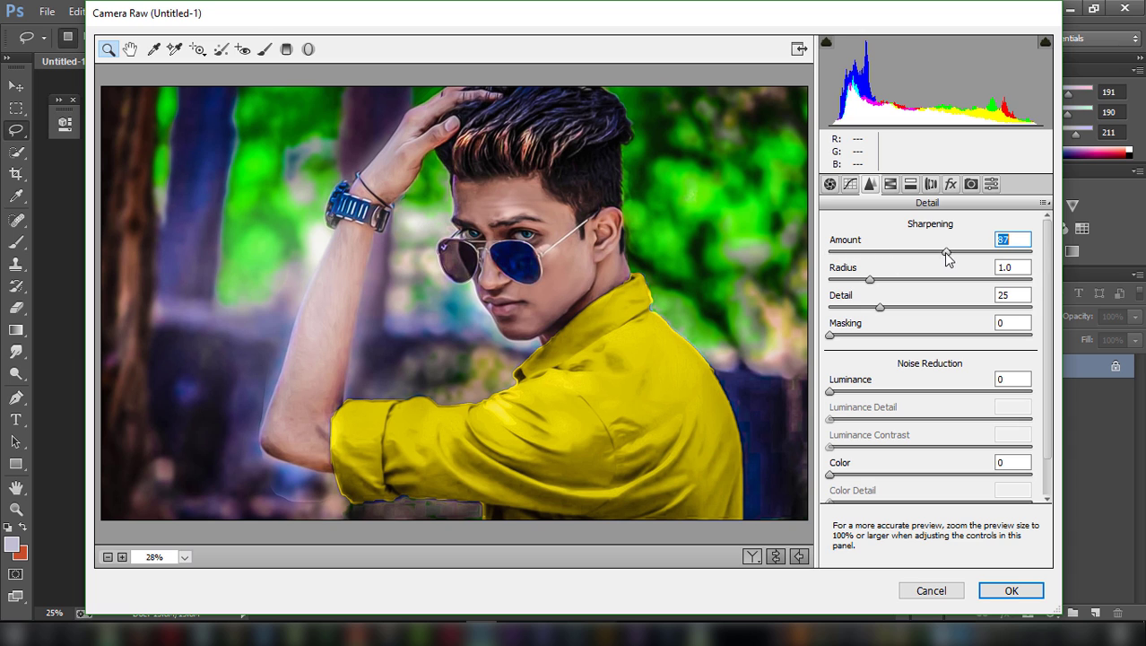
left_click(1011, 590)
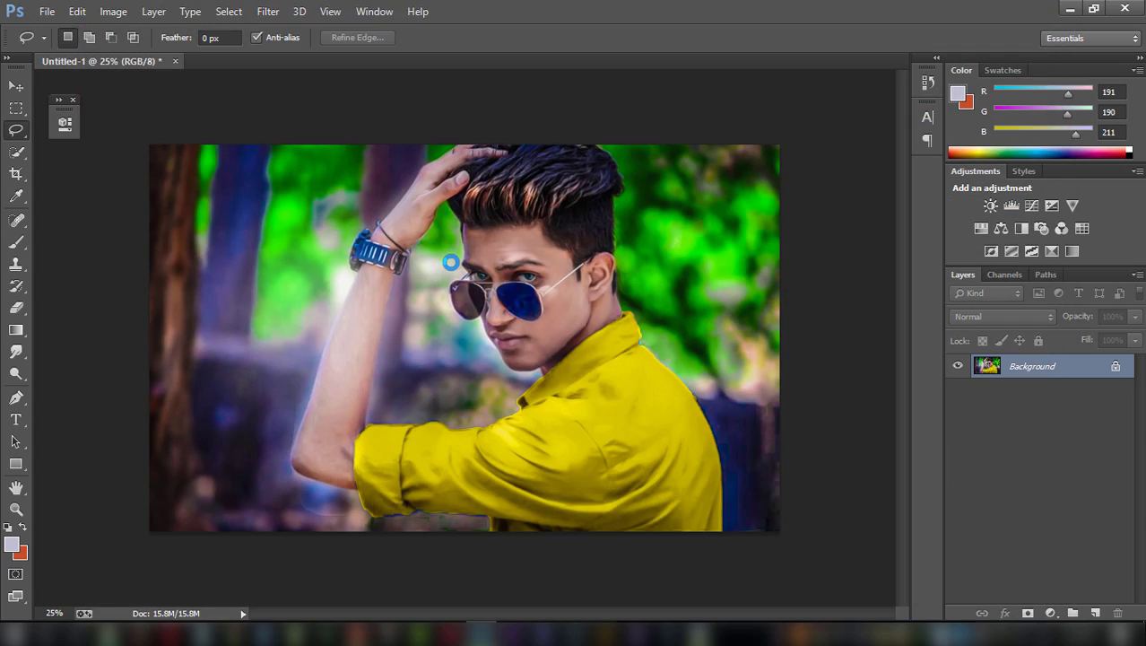